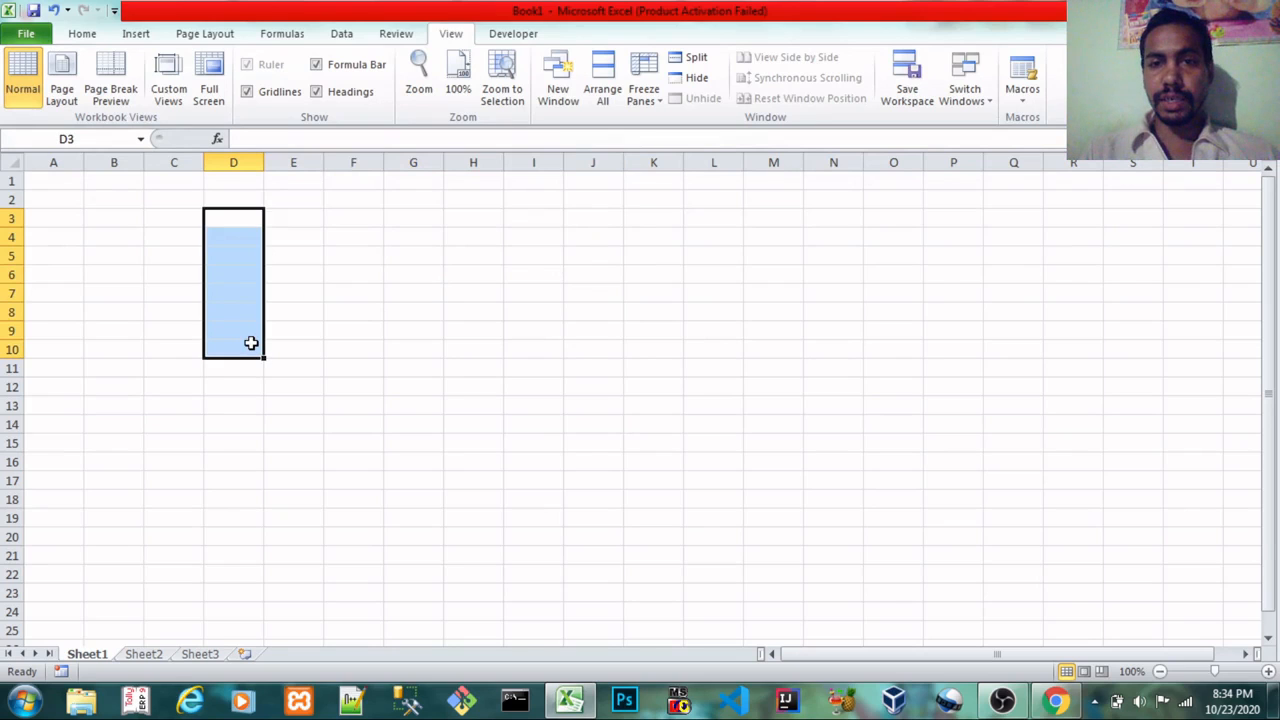
# Zoom the sheet to fit the single selected cell D3
pyautogui.press('Up')
pyautogui.press('Down')
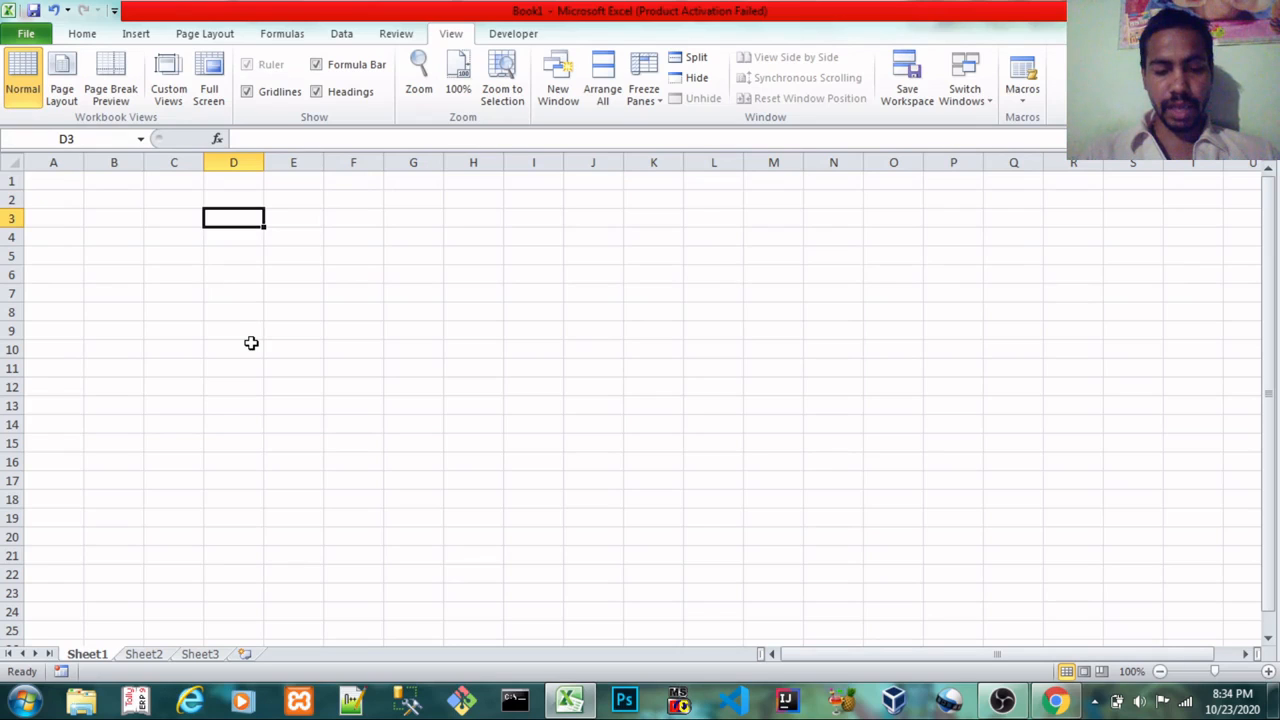
pyautogui.press('alt')
pyautogui.press('w')
pyautogui.press('g')
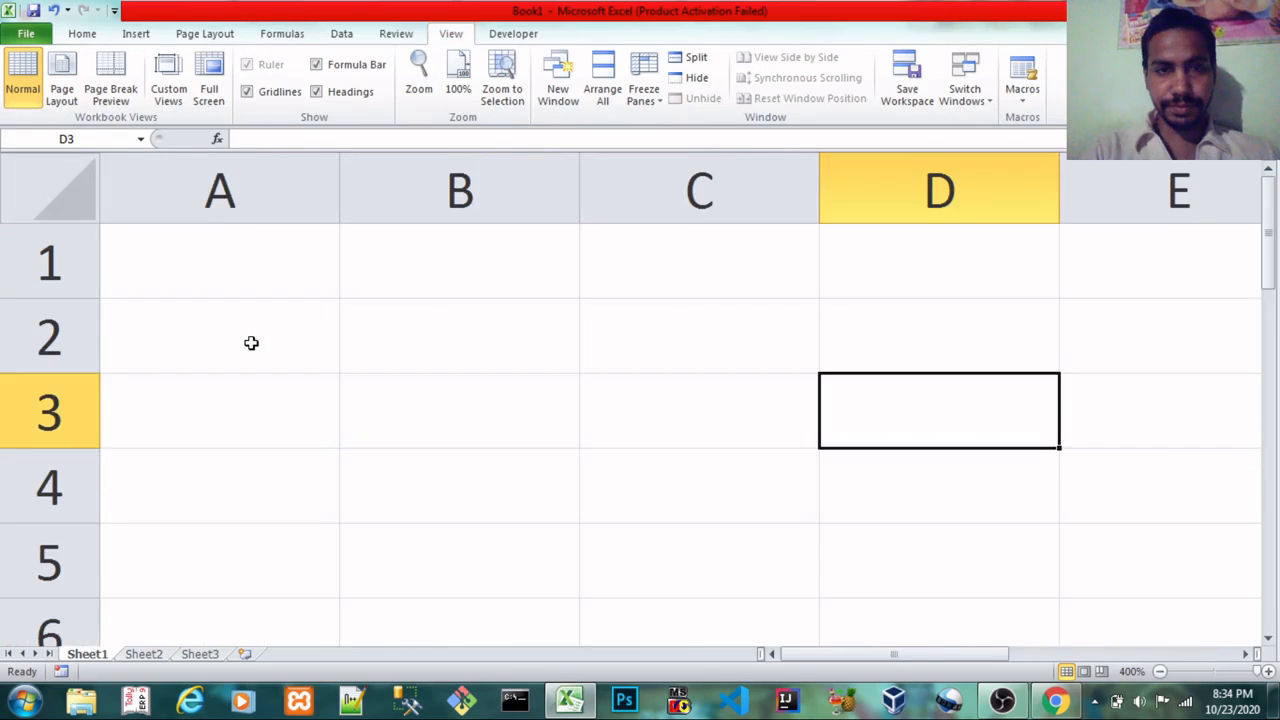
pyautogui.press('Up')
pyautogui.press('Up')
pyautogui.press('Left')
pyautogui.press('Left')
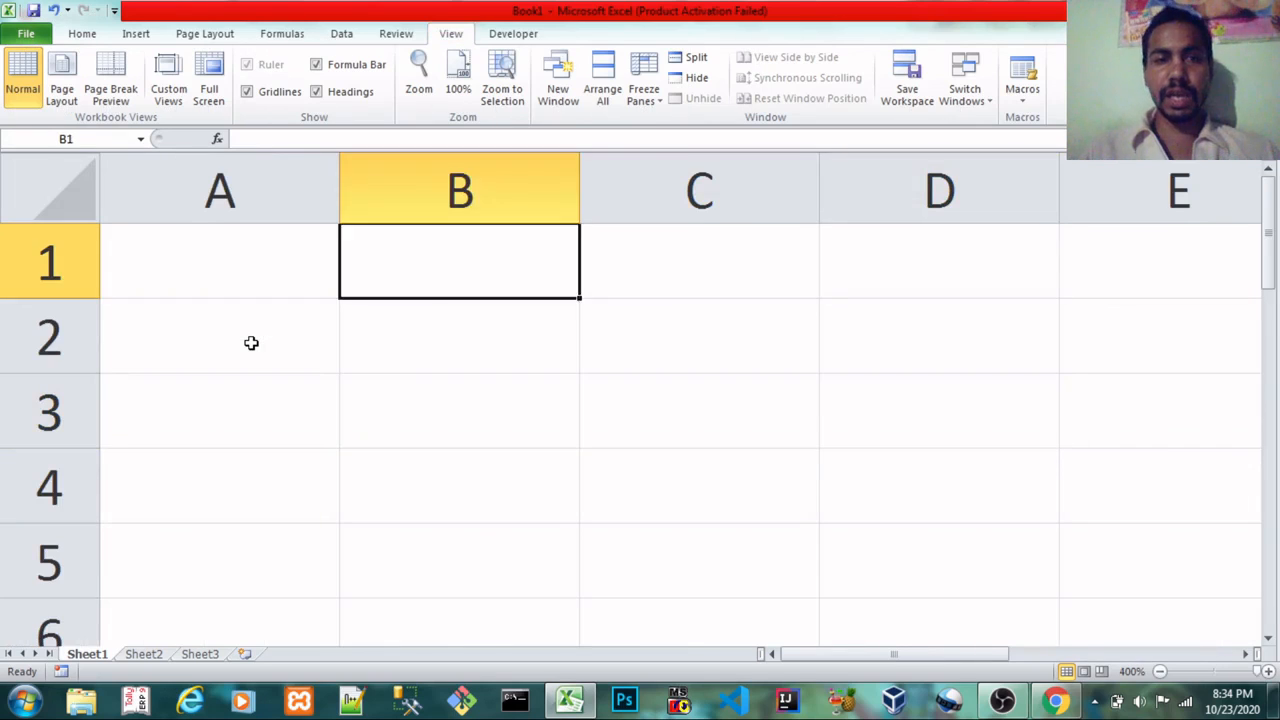
pyautogui.press('Left')
pyautogui.press('Right')
pyautogui.press('Right')
pyautogui.press('Down')
pyautogui.press('Up')
pyautogui.press('Left')
# Enter 40 in cell A2, 60 in B2 and 100 in C2
pyautogui.press('Down')
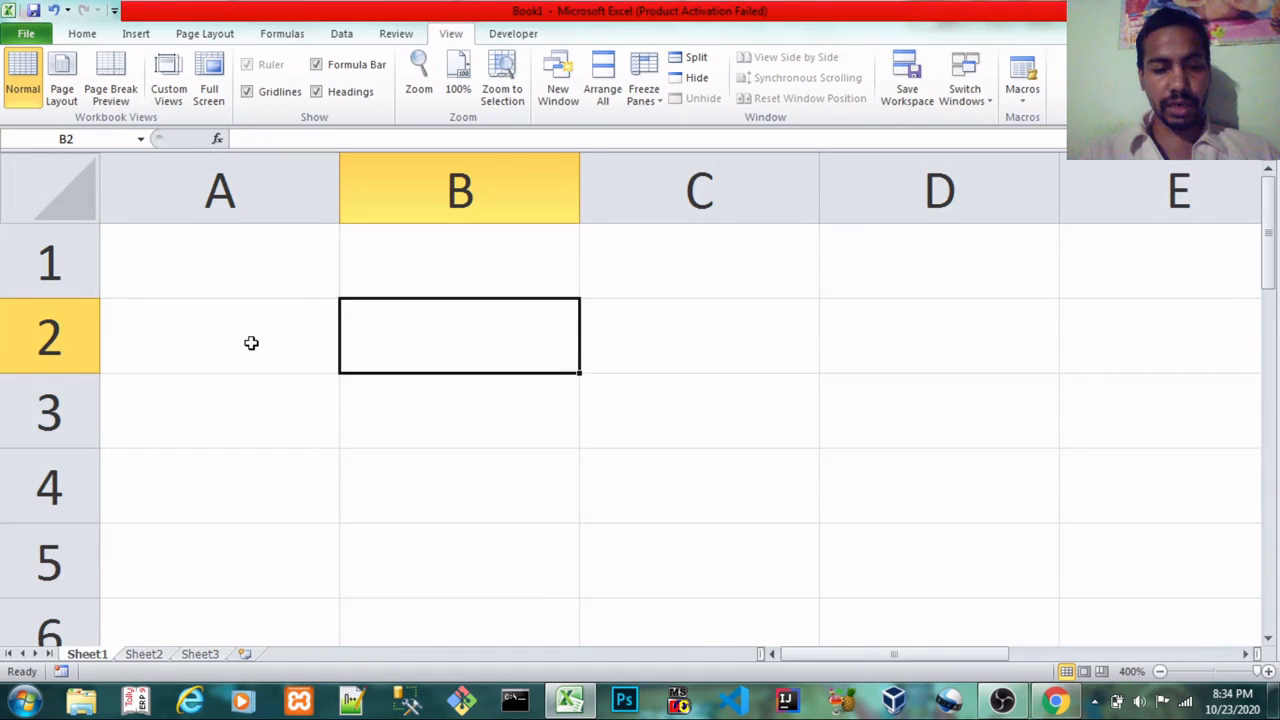
pyautogui.press('Left')
pyautogui.write('40')
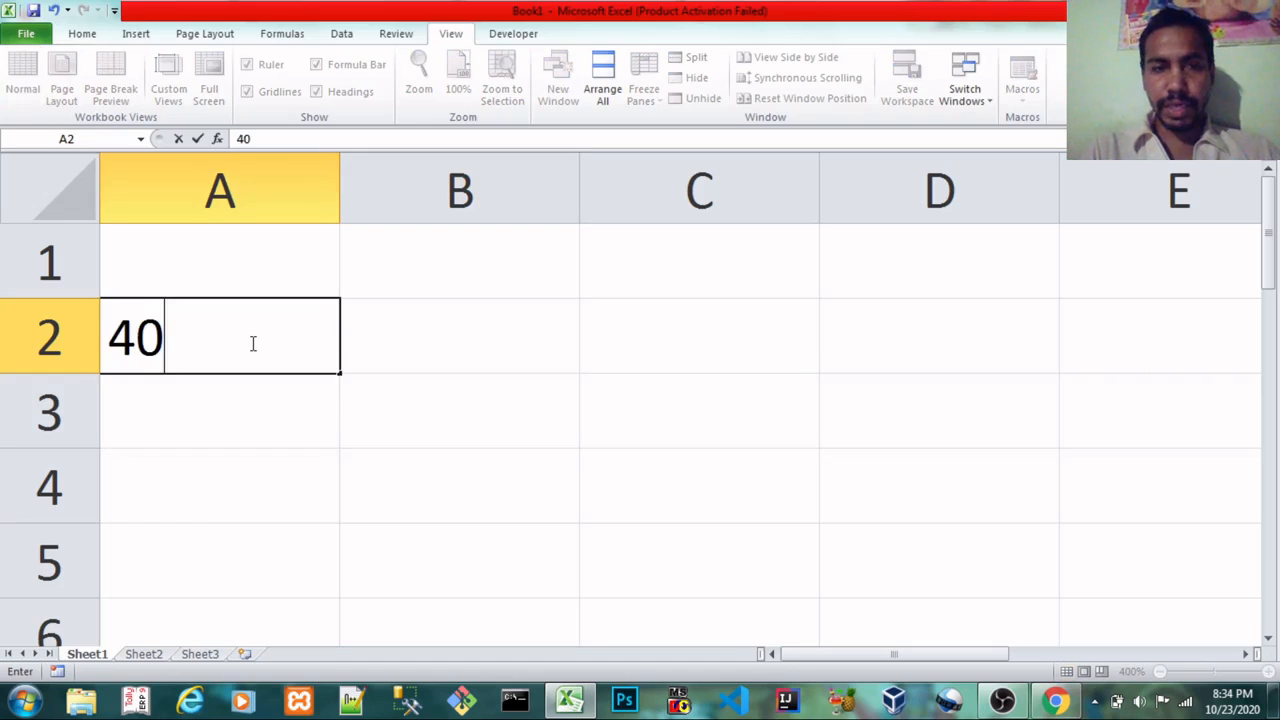
pyautogui.press('Tab')
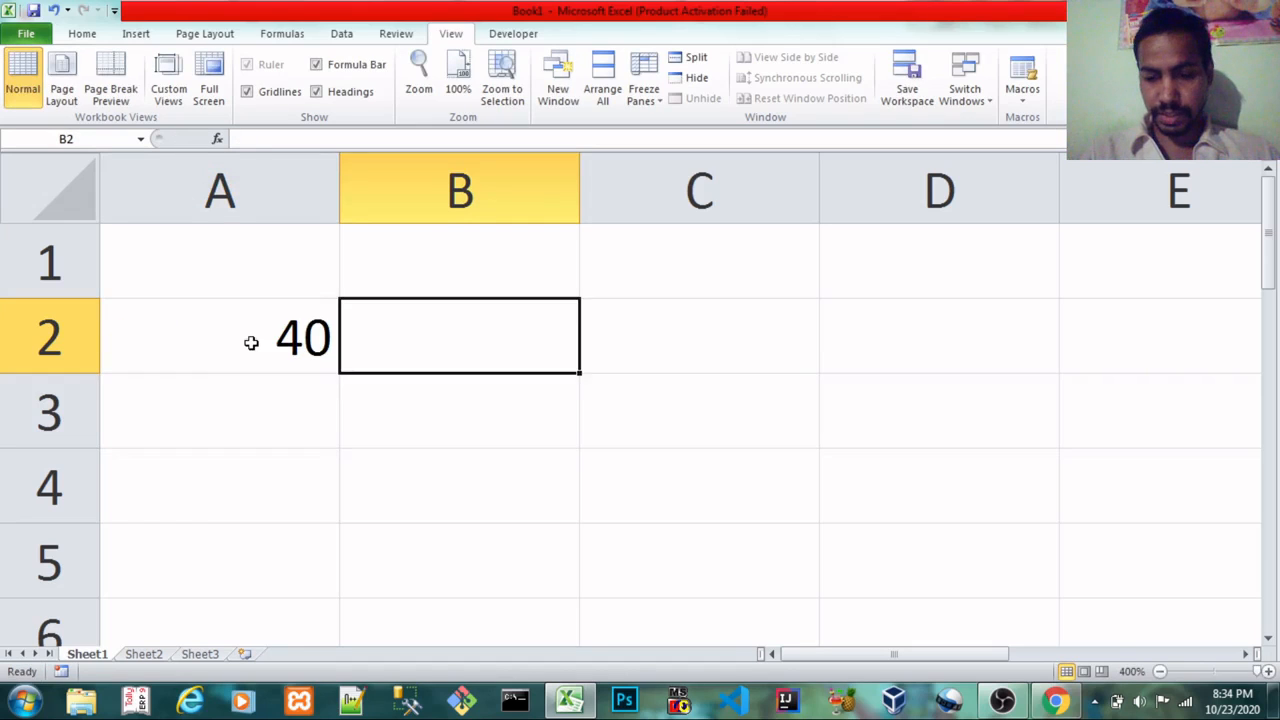
pyautogui.write('60')
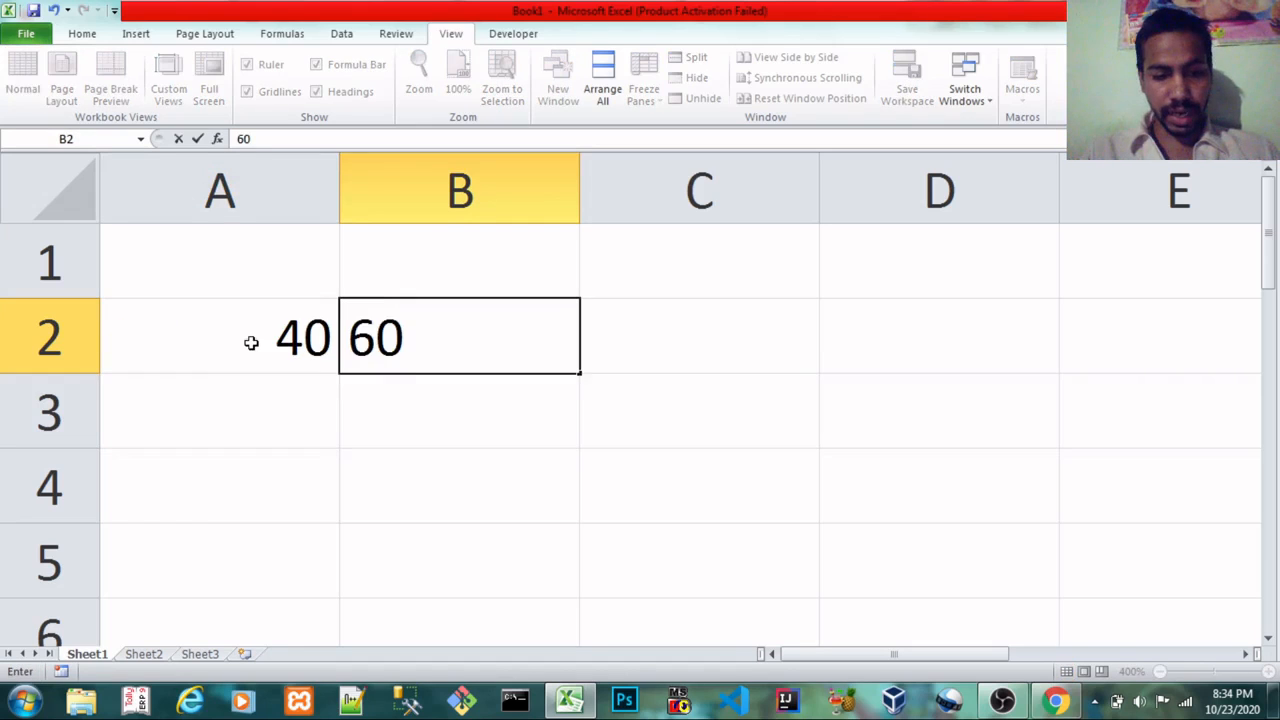
pyautogui.press('Tab')
pyautogui.write('100')
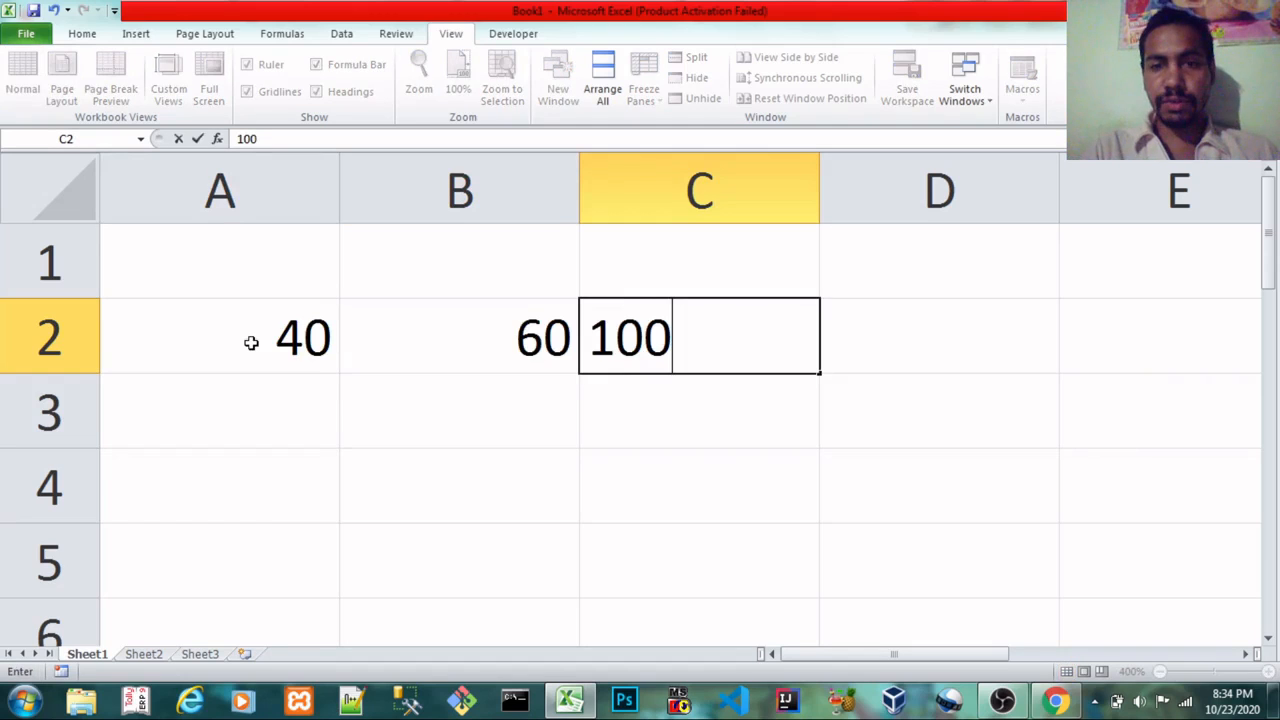
pyautogui.press('Return')
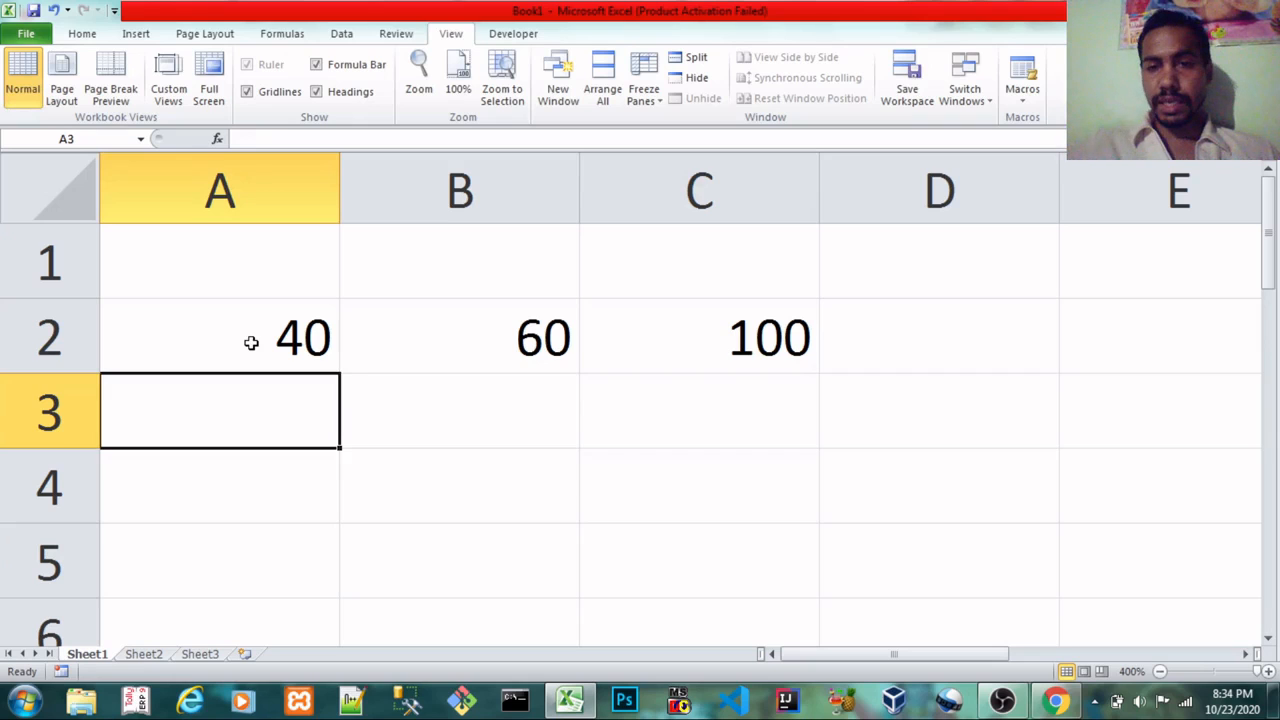
# Replace the typed number in C2 with the formula =A2+B2
pyautogui.press('Up')
pyautogui.press('Right')
pyautogui.press('Right')
pyautogui.write('=')
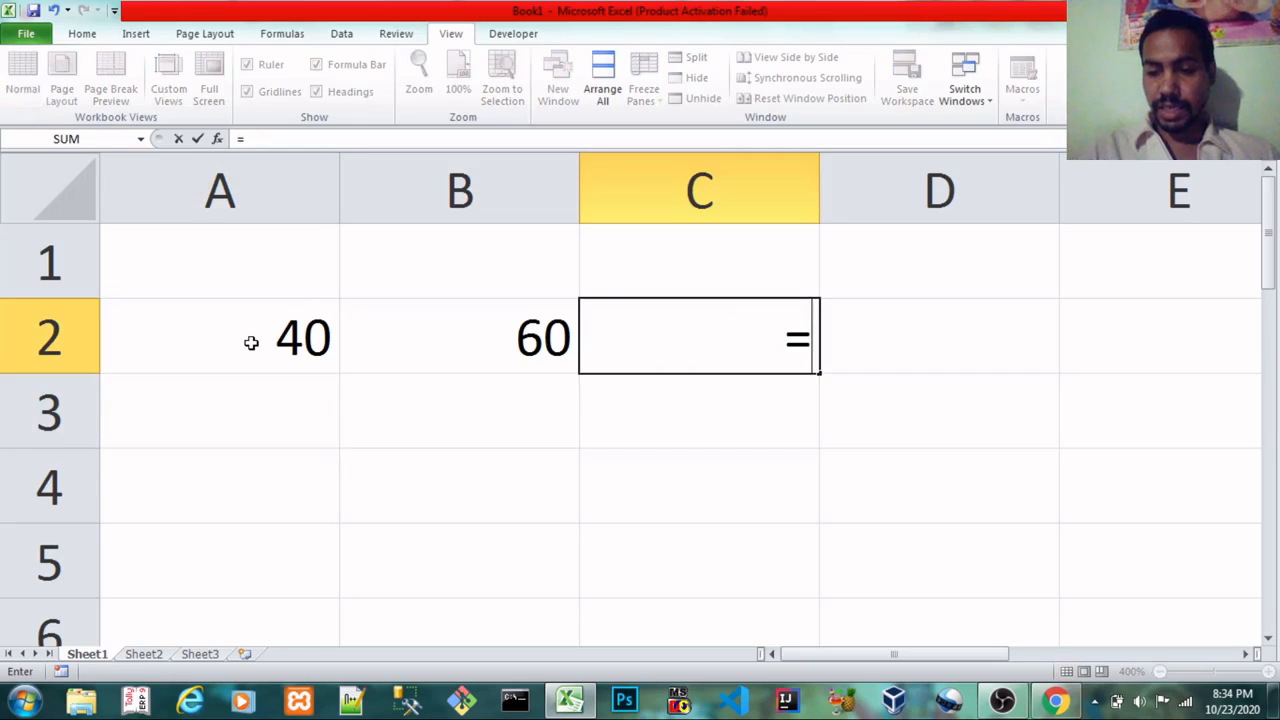
pyautogui.press('Left')
pyautogui.press('Left')
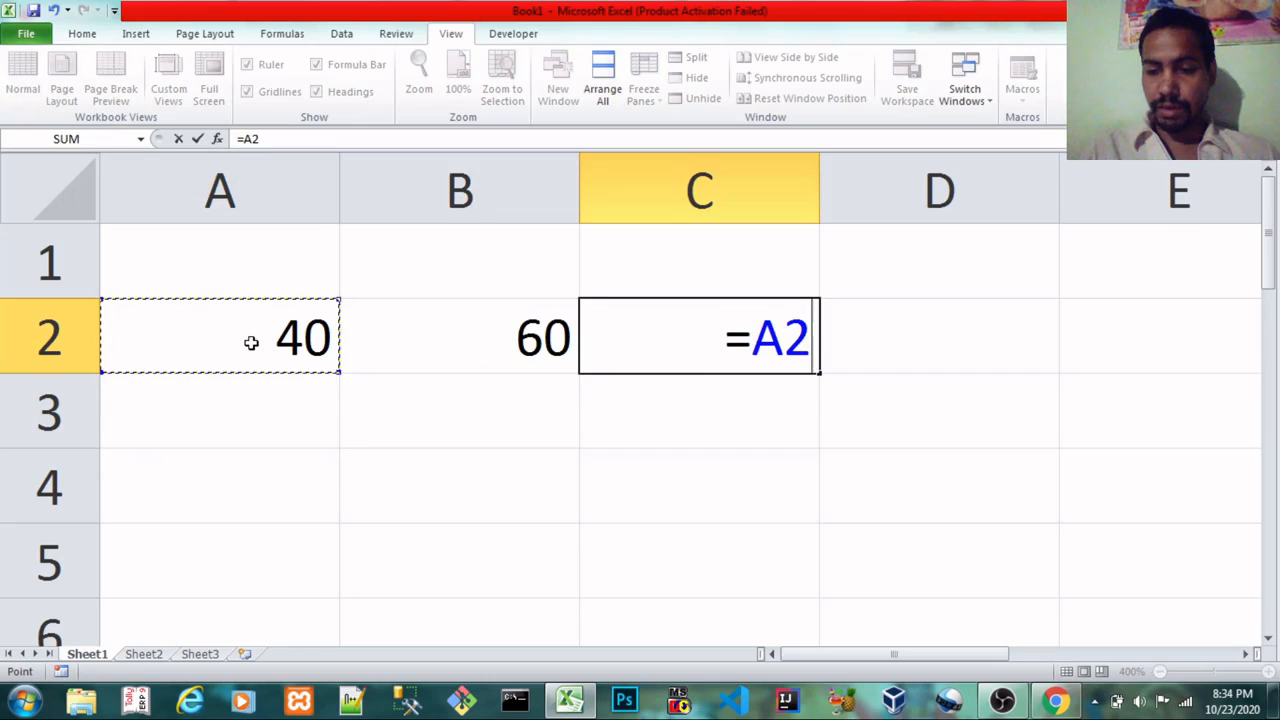
pyautogui.write('+')
pyautogui.press('Left')
pyautogui.press('Return')
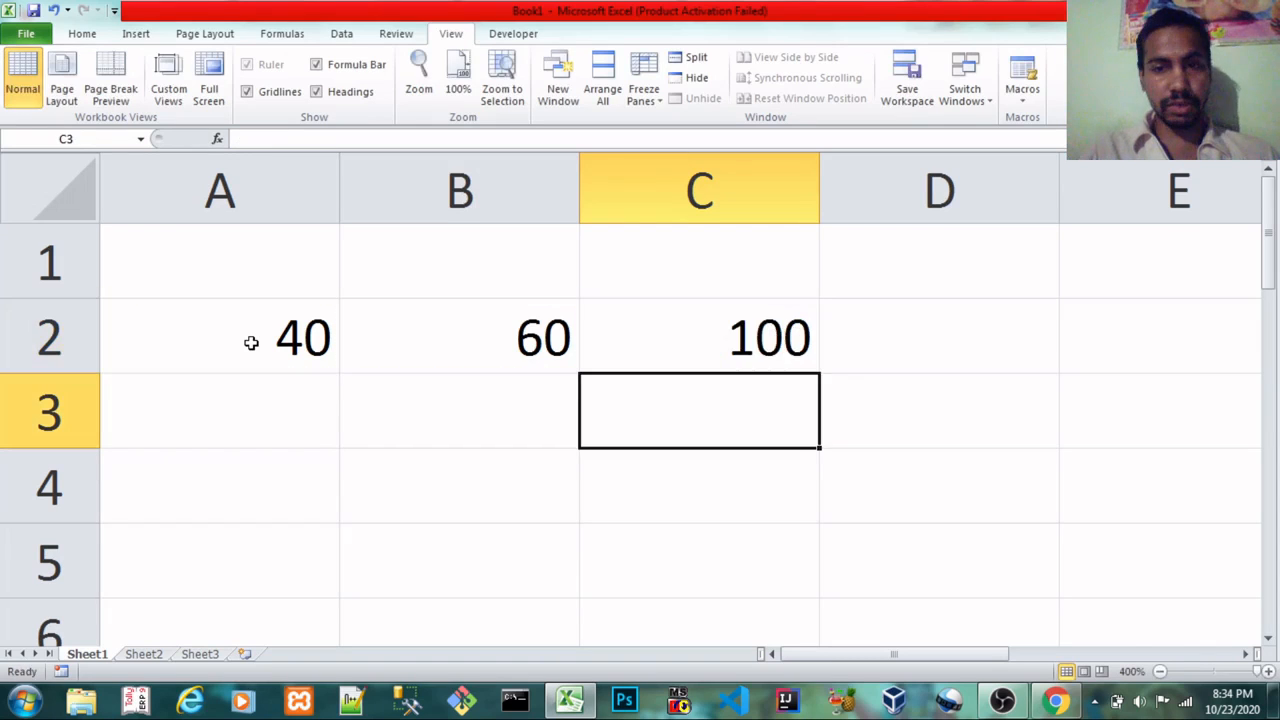
# Enter 100 in cell A3 and 20% in cell B3
pyautogui.press('Left')
pyautogui.press('Left')
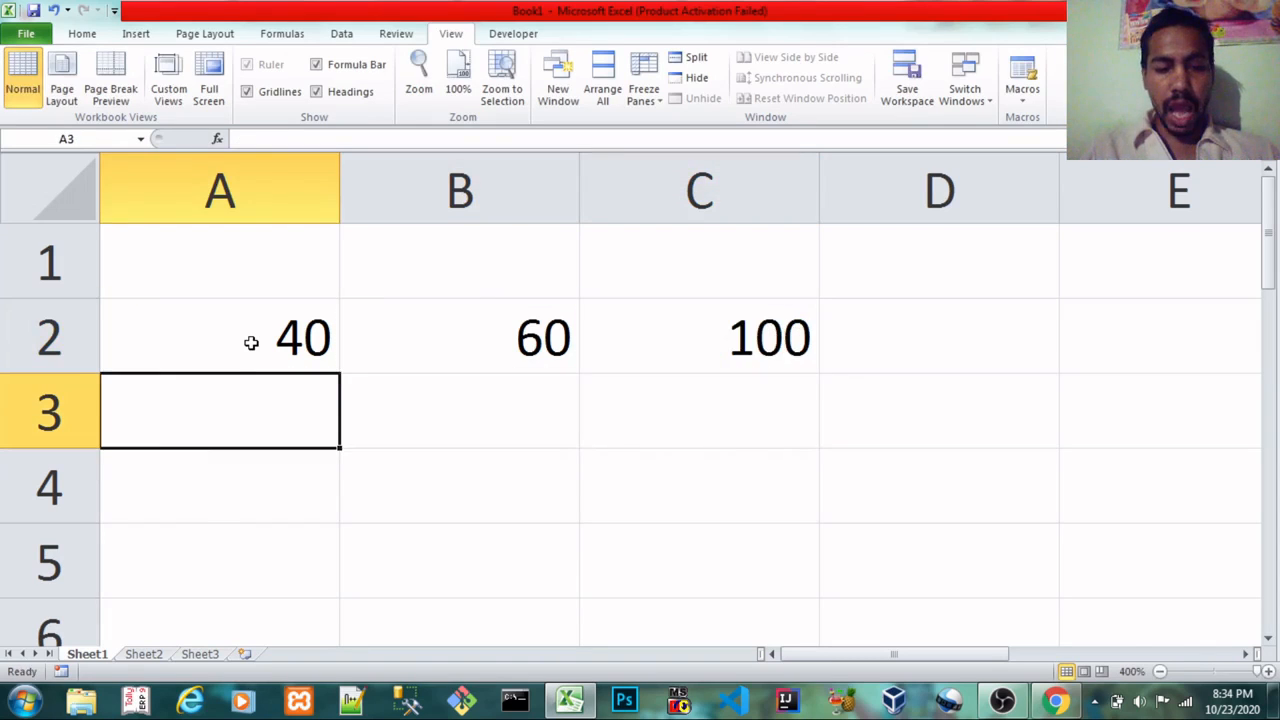
pyautogui.write('100')
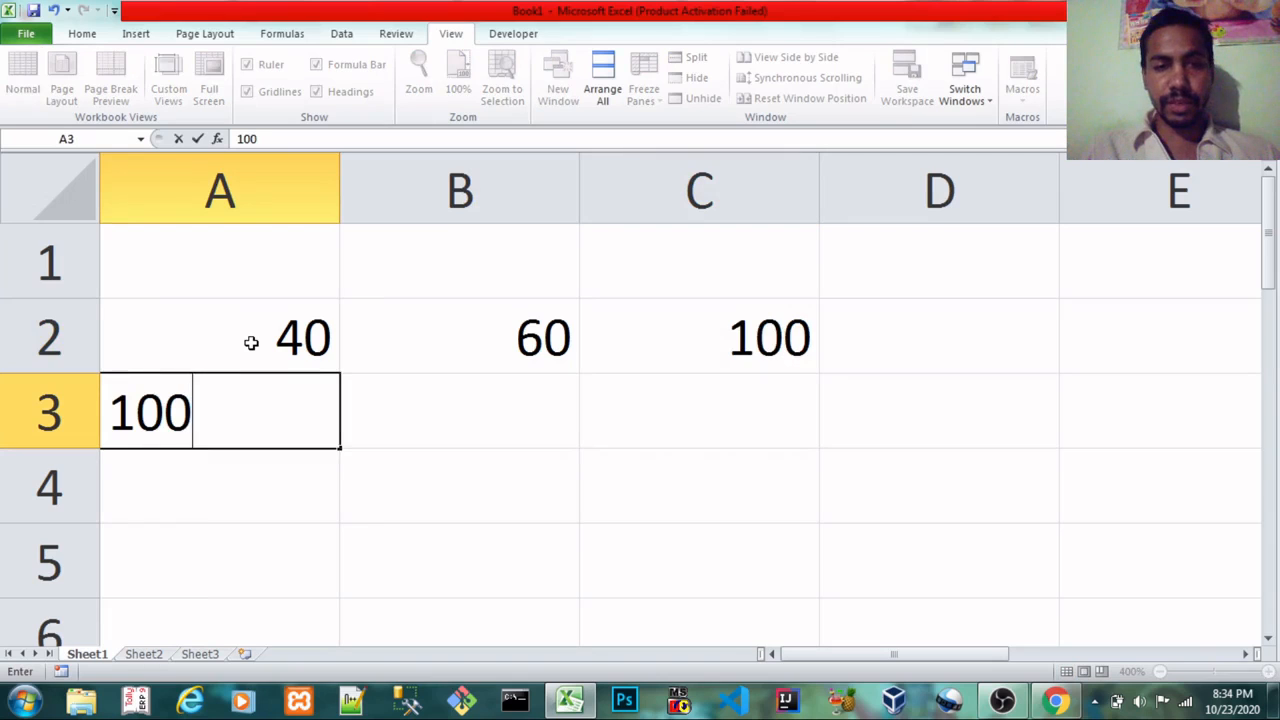
pyautogui.press('Tab')
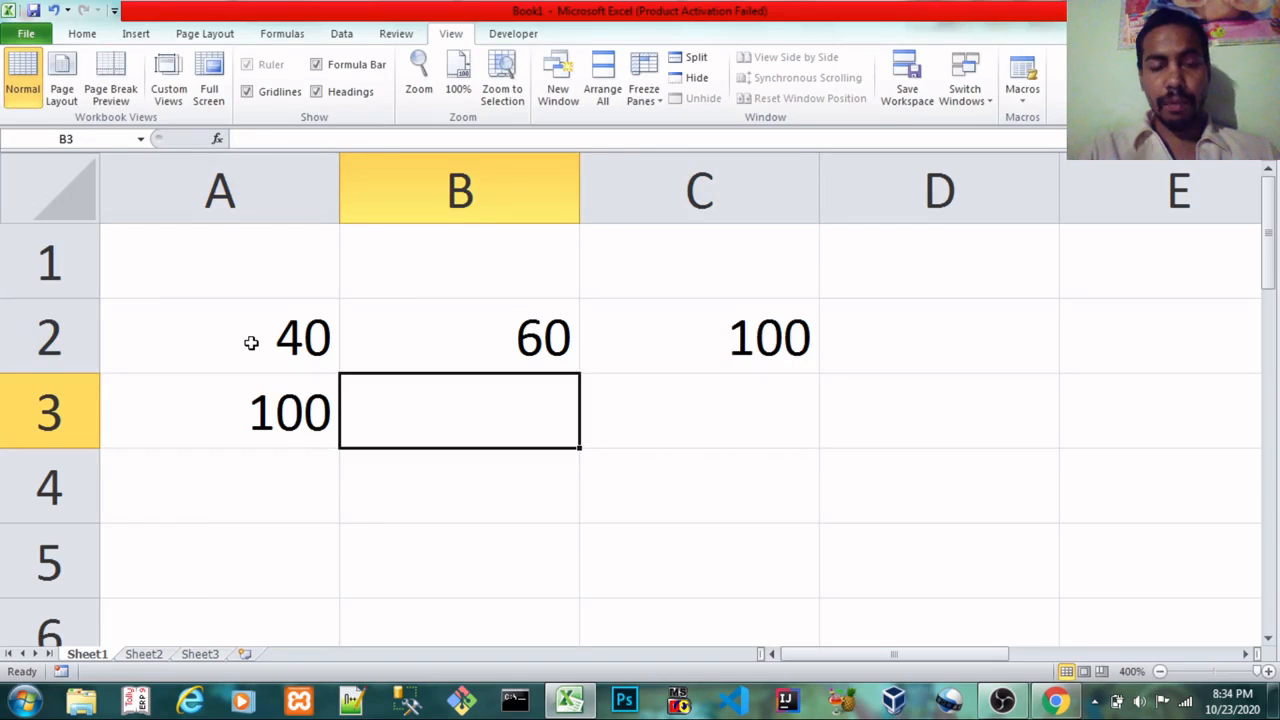
pyautogui.write('20')
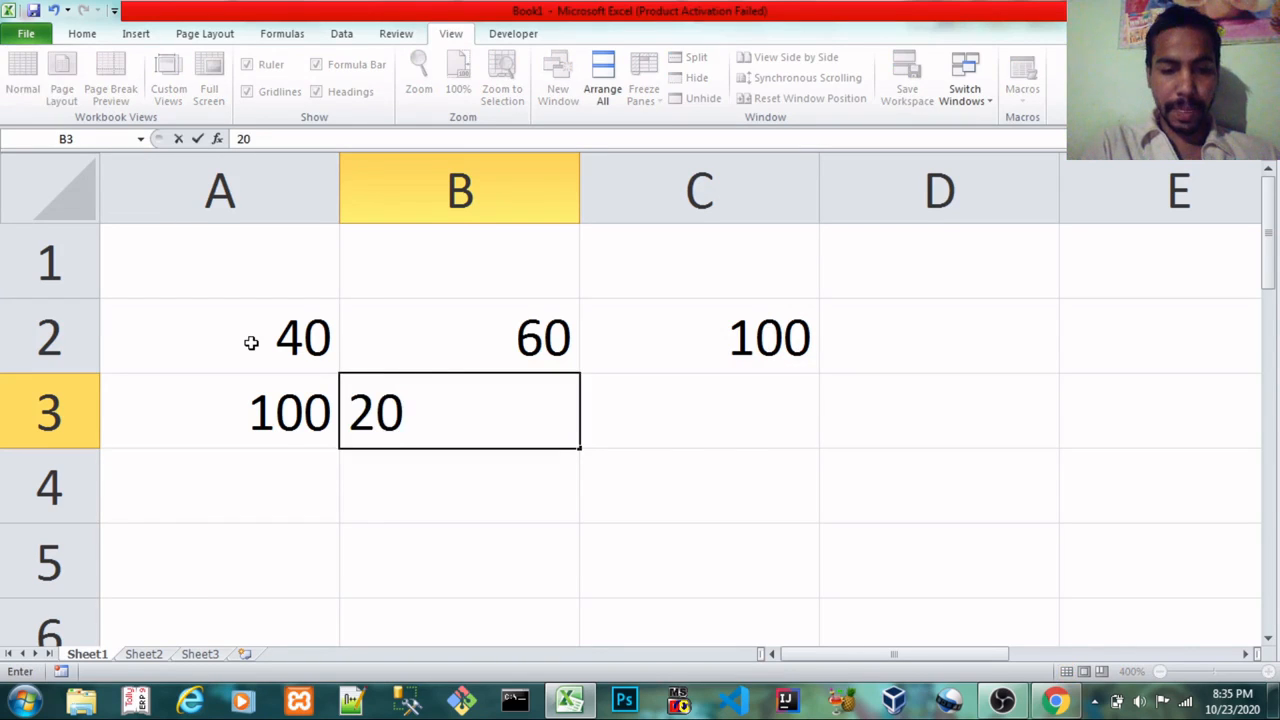
pyautogui.write('%')
pyautogui.press('Tab')
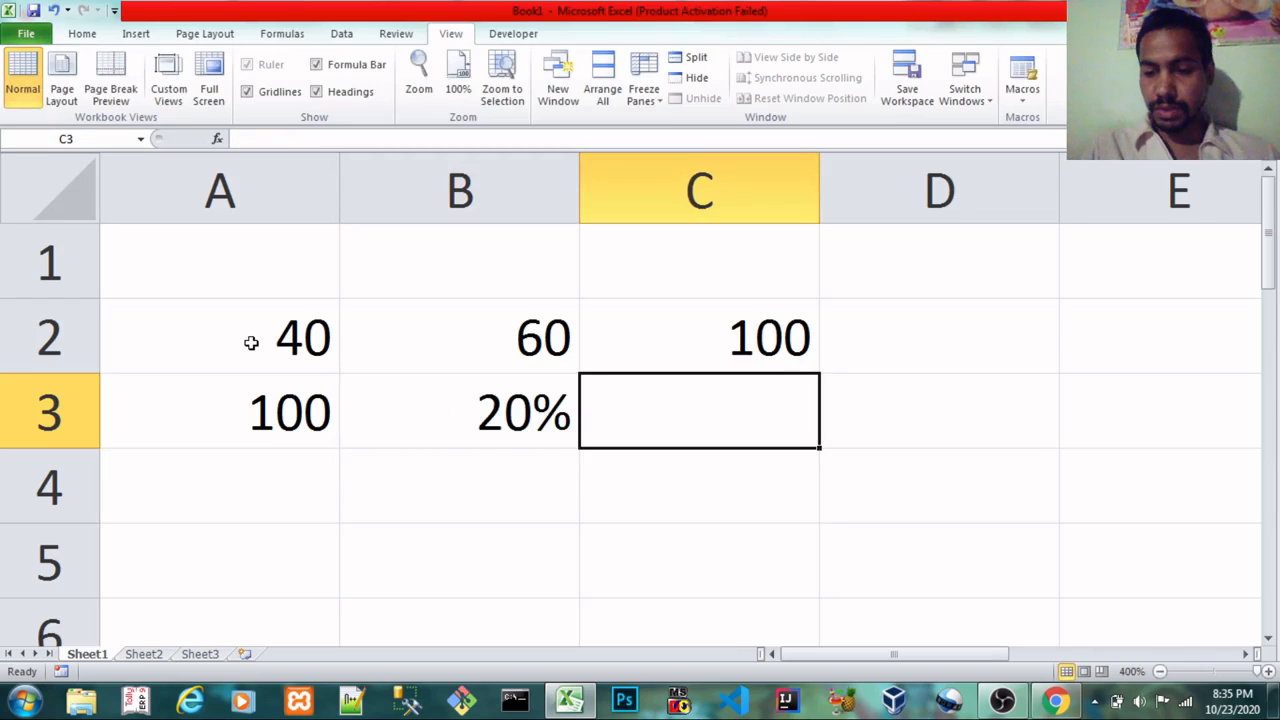
# Multiply the amount by the percentage in C3 using the formula =A3*B3
pyautogui.write('=')
pyautogui.press('Left')
pyautogui.press('Left')
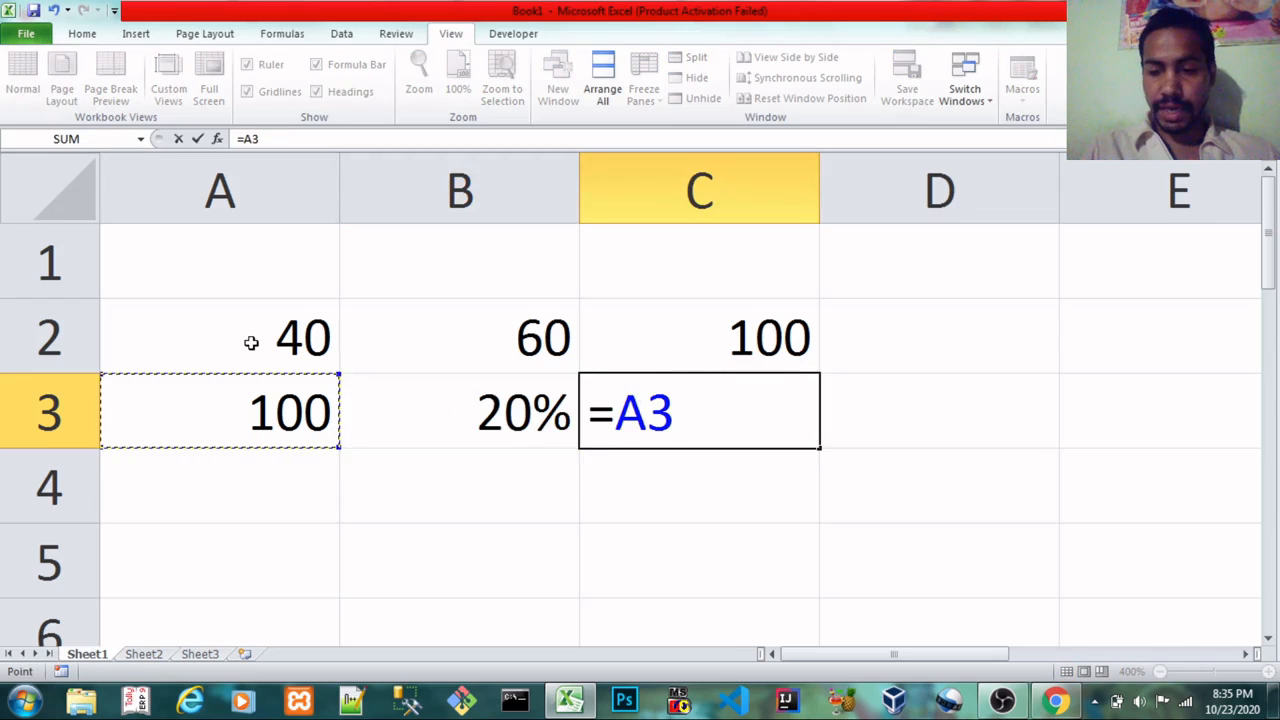
pyautogui.write('*')
pyautogui.press('Left')
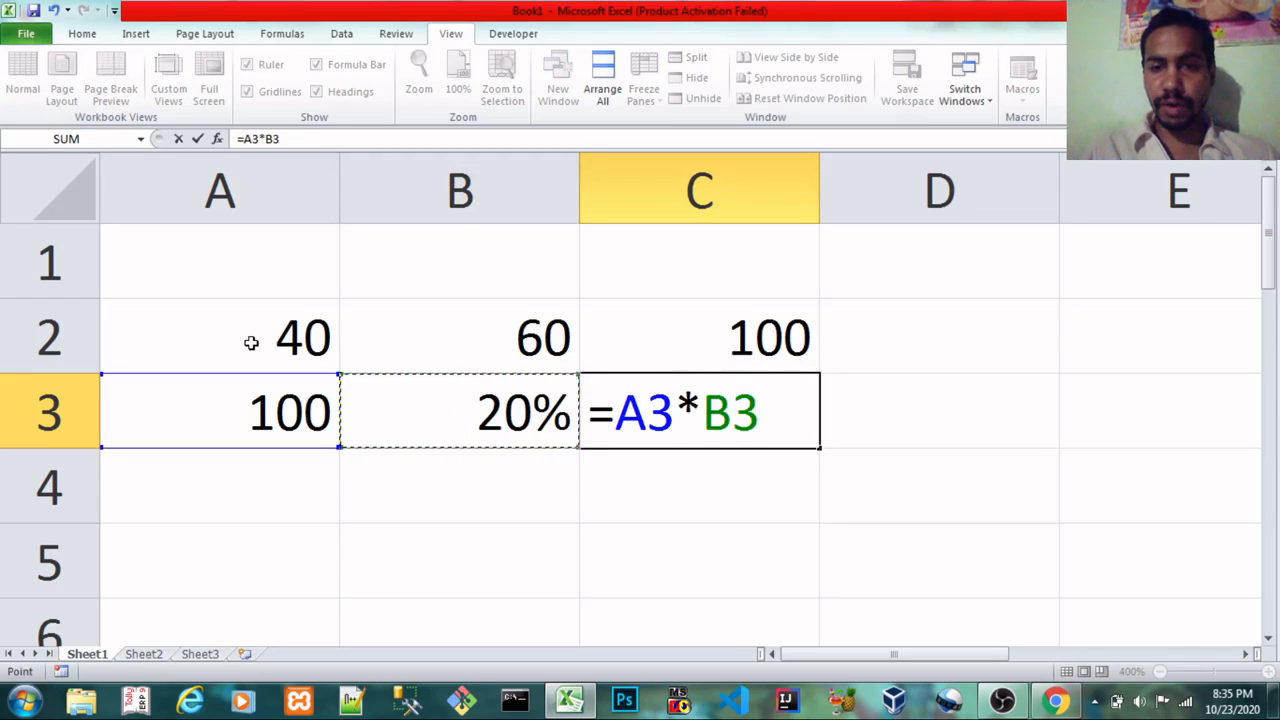
pyautogui.press('Return')
# Examine which cells in rows 2 and 3 hold typed values and which hold formulas
pyautogui.press('Up')
pyautogui.press('Right')
pyautogui.press('Right')
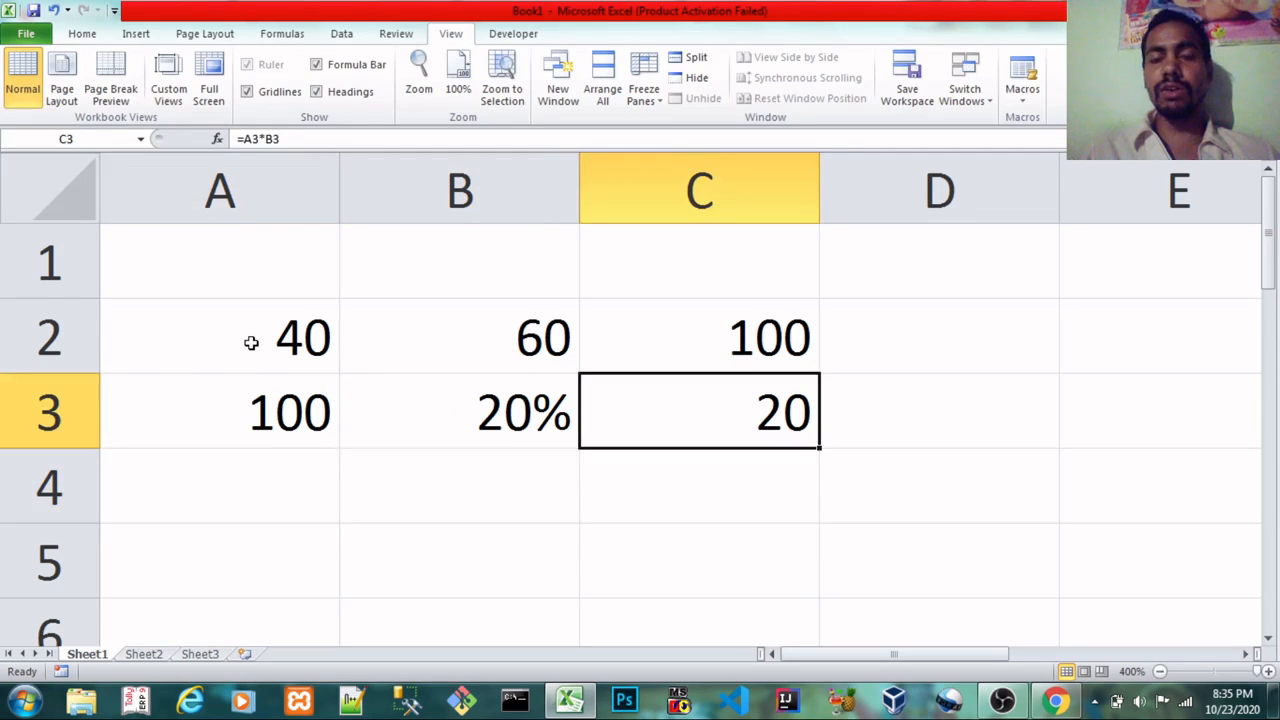
pyautogui.press('Left')
pyautogui.press('Left')
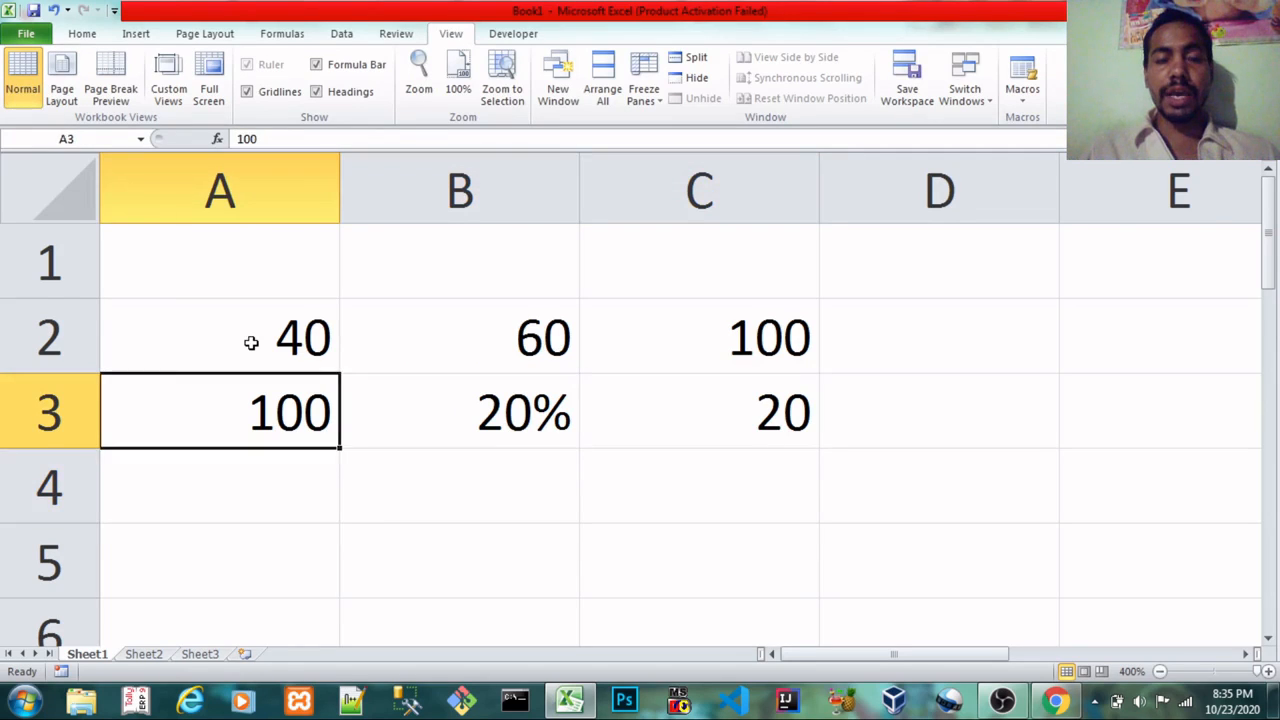
pyautogui.press('Up')
pyautogui.hotkey('shift', 'Right')
pyautogui.hotkey('shift', 'Right')
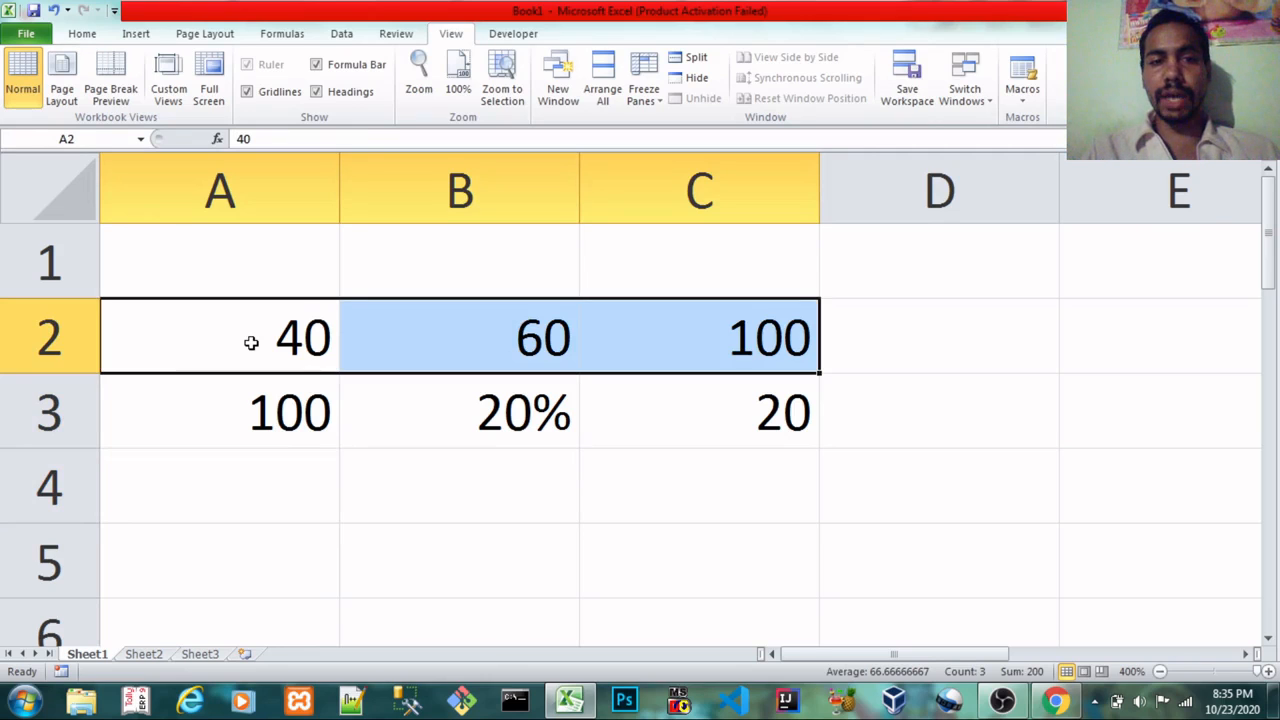
pyautogui.press('Right')
pyautogui.press('Right')
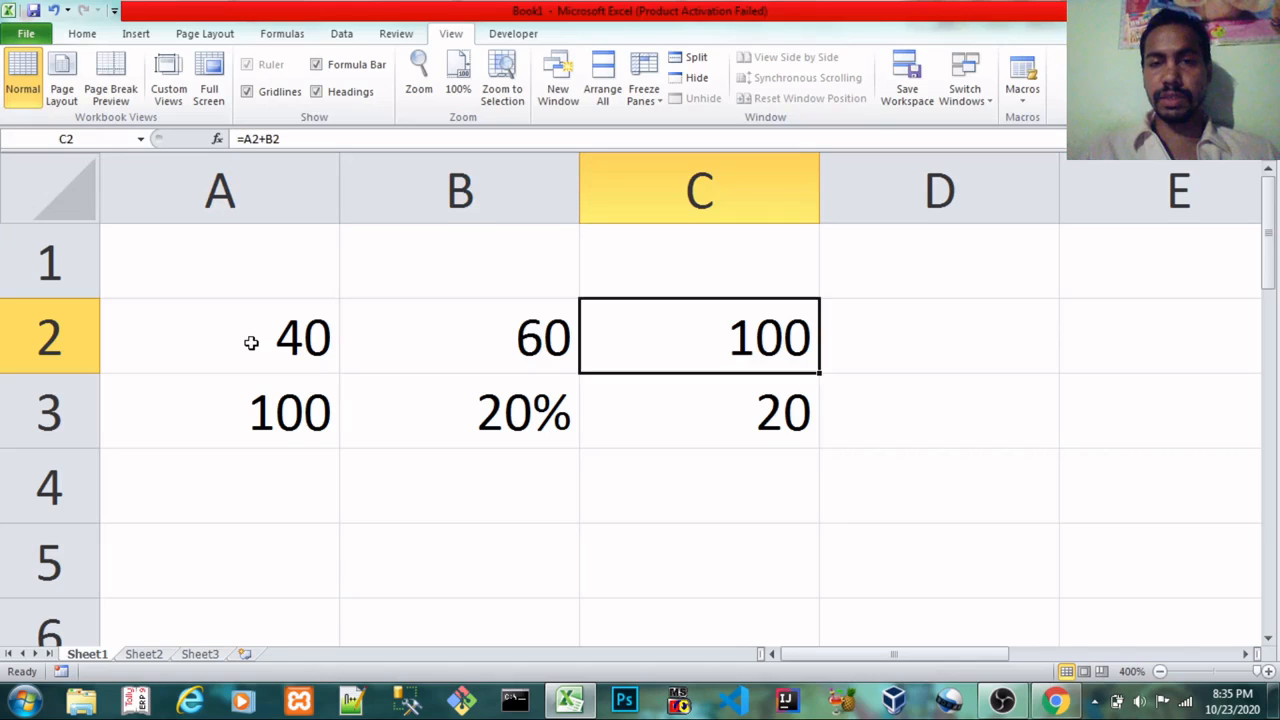
pyautogui.press('Left')
pyautogui.press('Left')
pyautogui.press('Right')
pyautogui.press('Right')
pyautogui.press('Right')
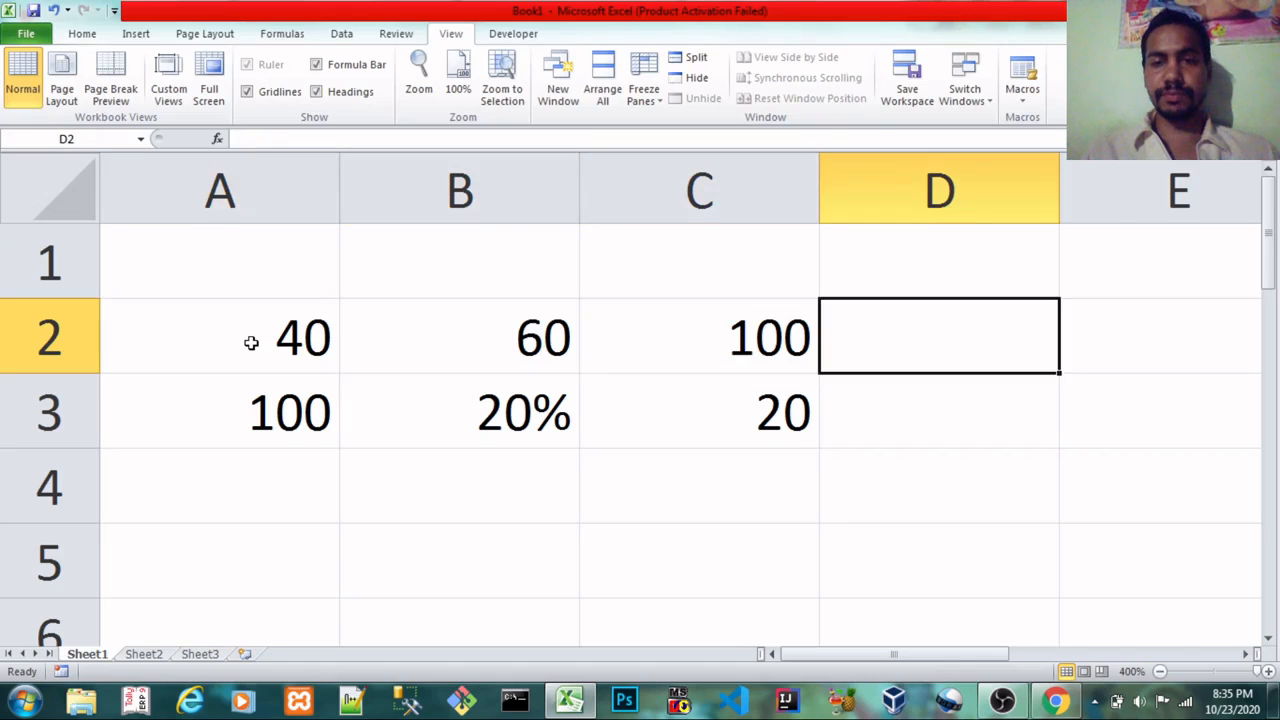
pyautogui.press('Left')
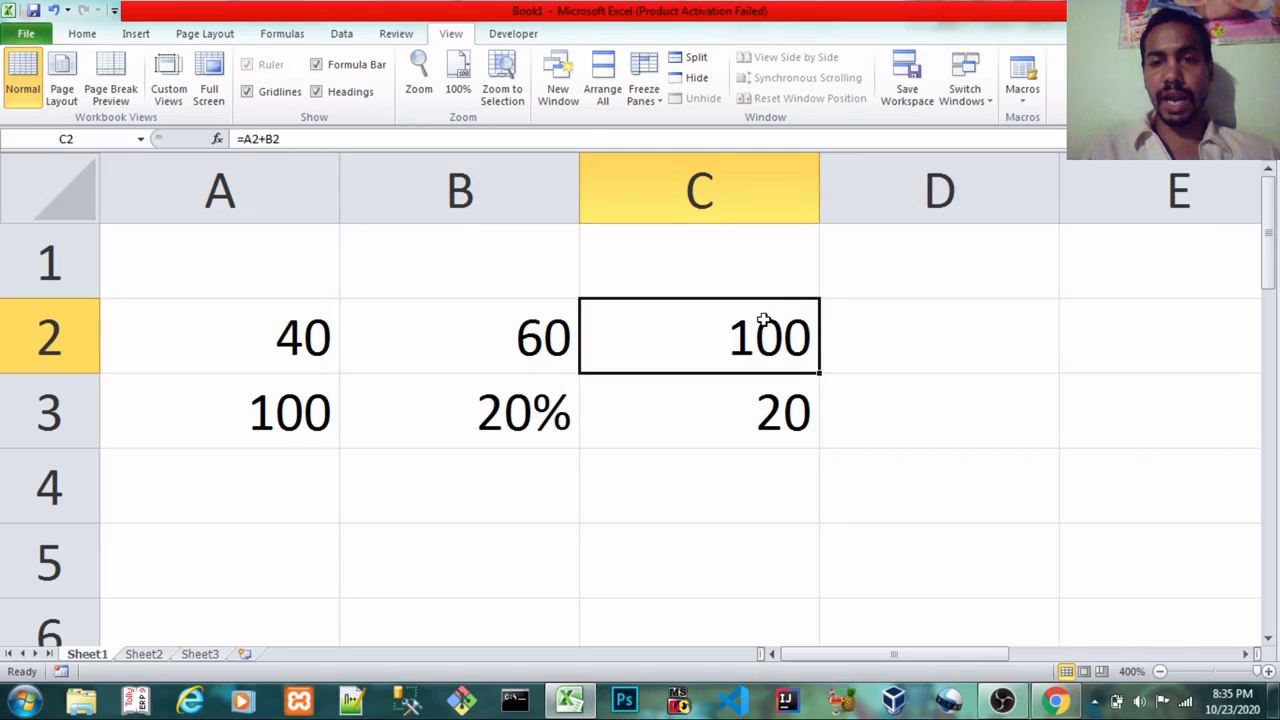
pyautogui.click(314, 336)
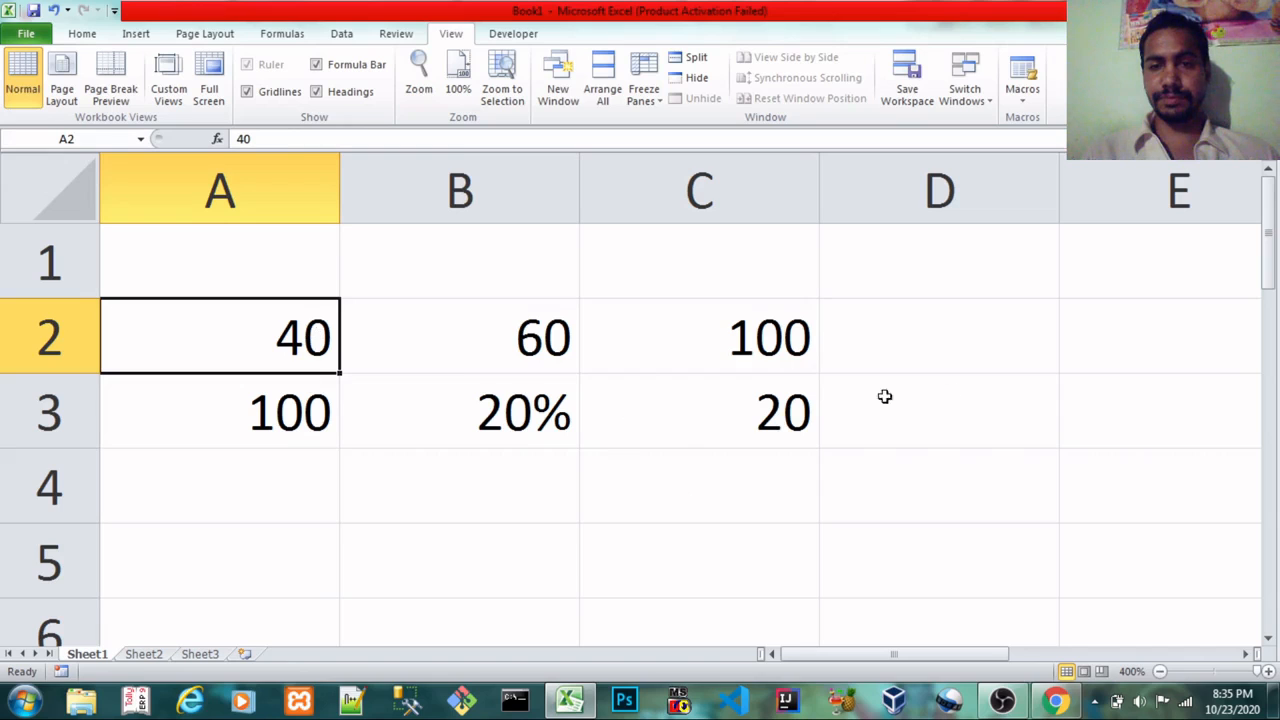
pyautogui.click(790, 330)
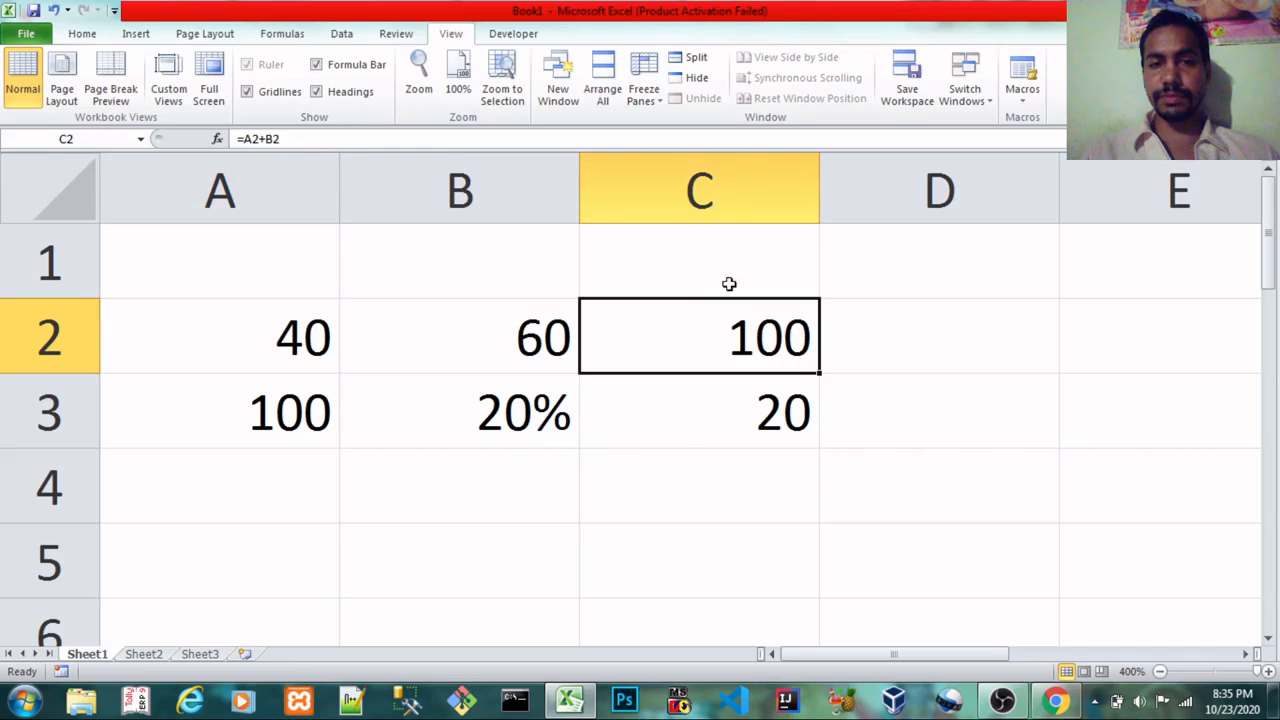
pyautogui.click(873, 334)
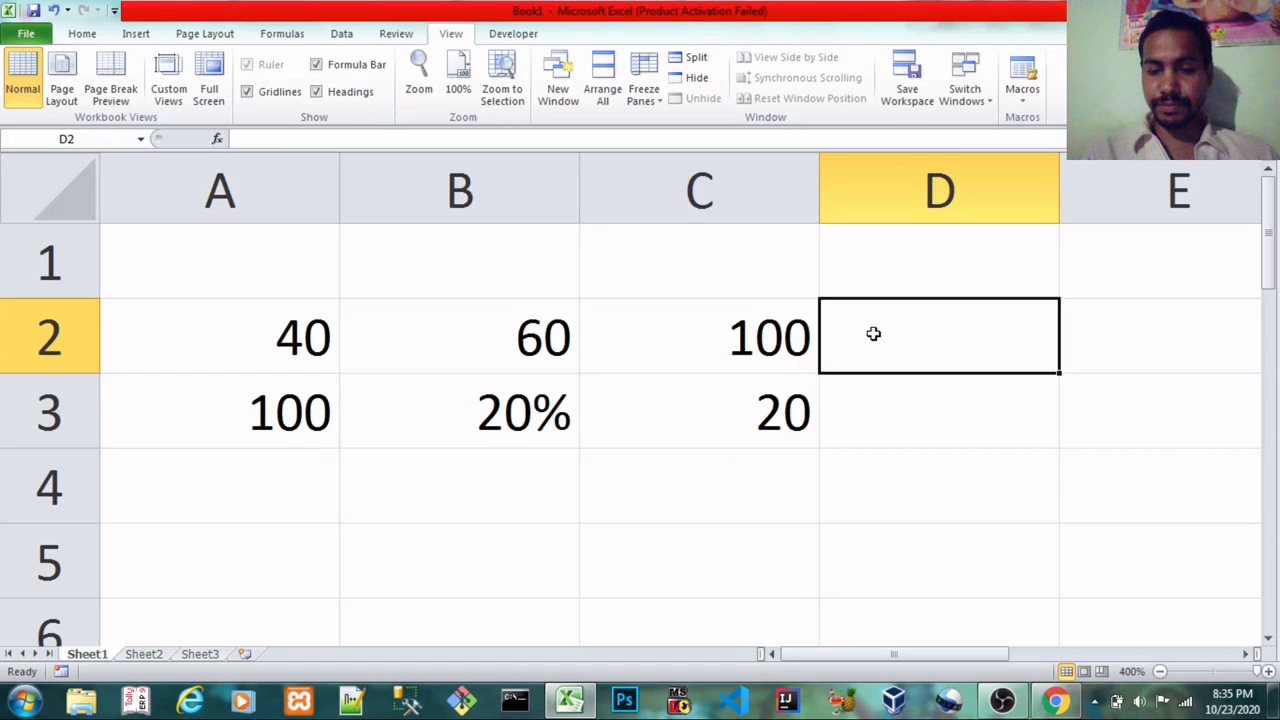
pyautogui.write('=')
pyautogui.press('Left')
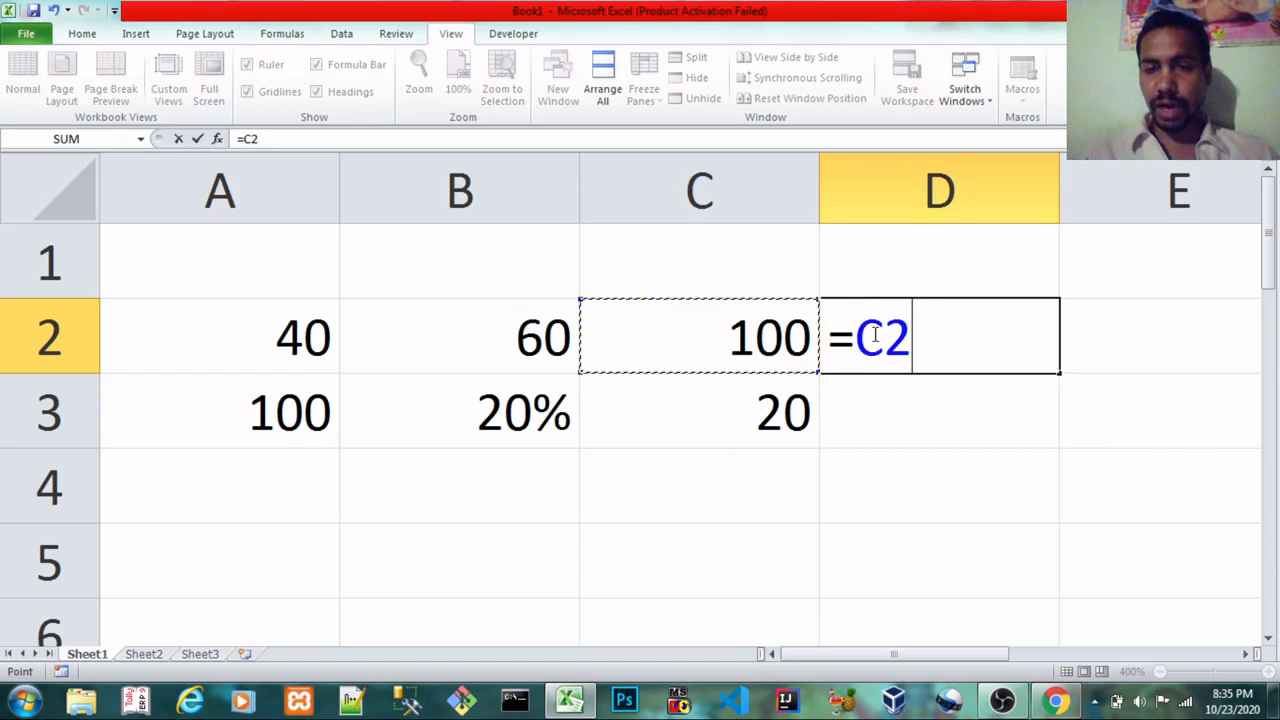
pyautogui.write('-')
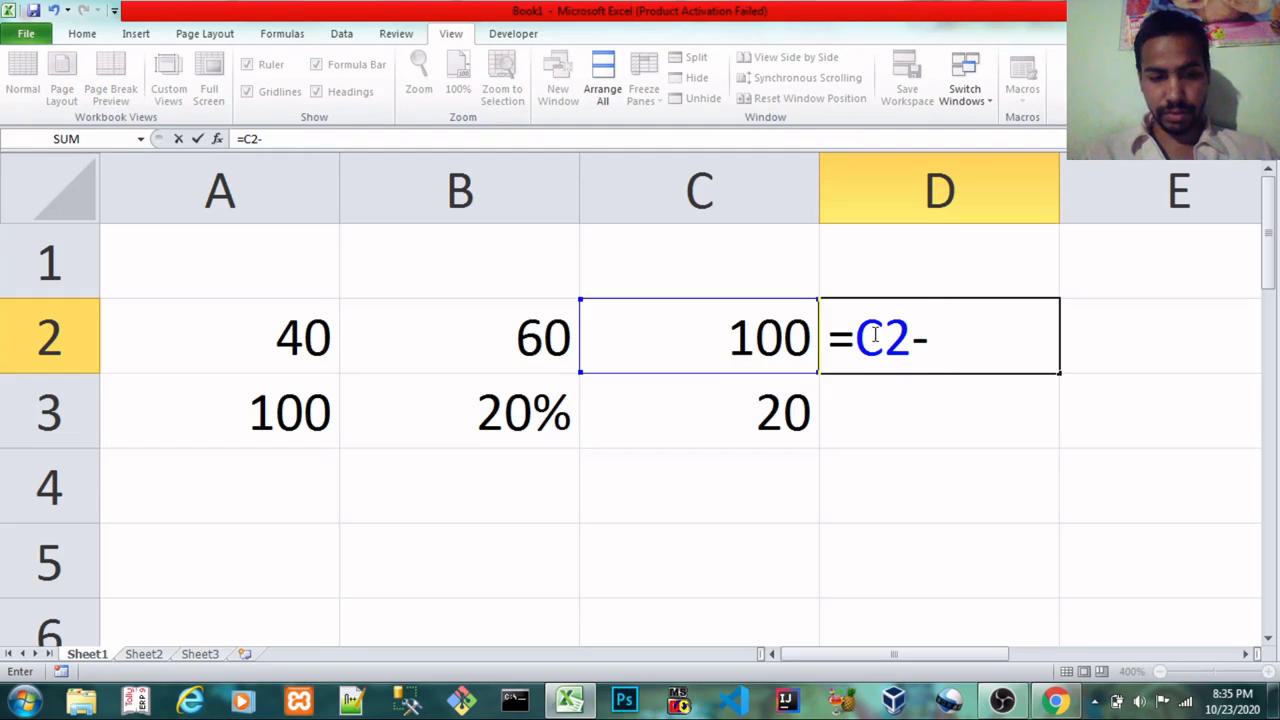
pyautogui.press('Escape')
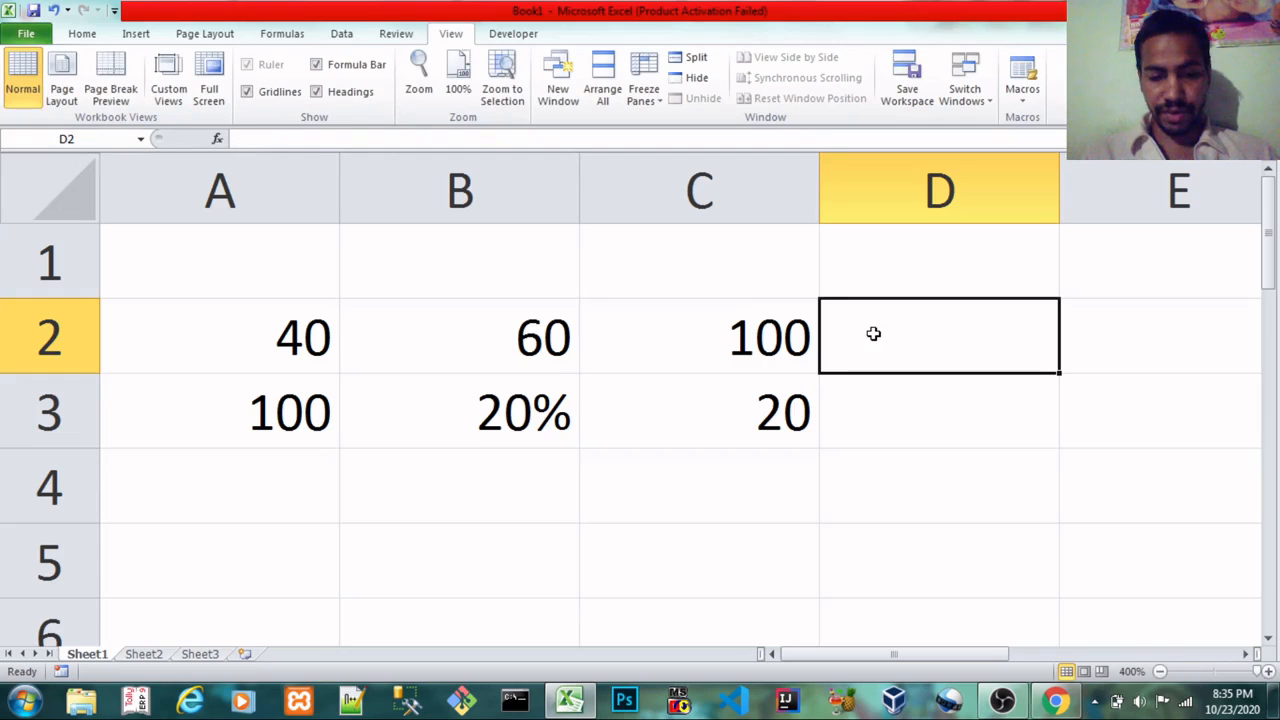
# Enter 50 in cell D2 and the formula =C2+D2 in cell E2
pyautogui.write('50')
pyautogui.press('Return')
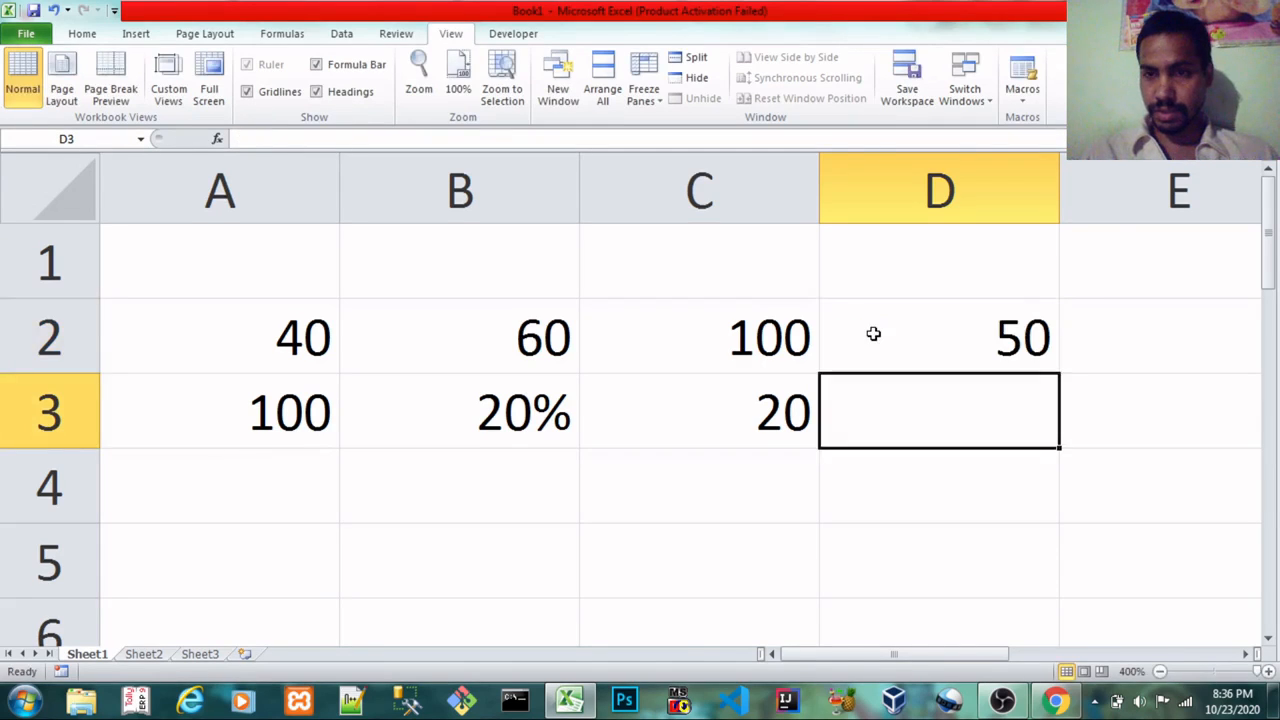
pyautogui.click(873, 335)
pyautogui.press('Right')
pyautogui.write('=')
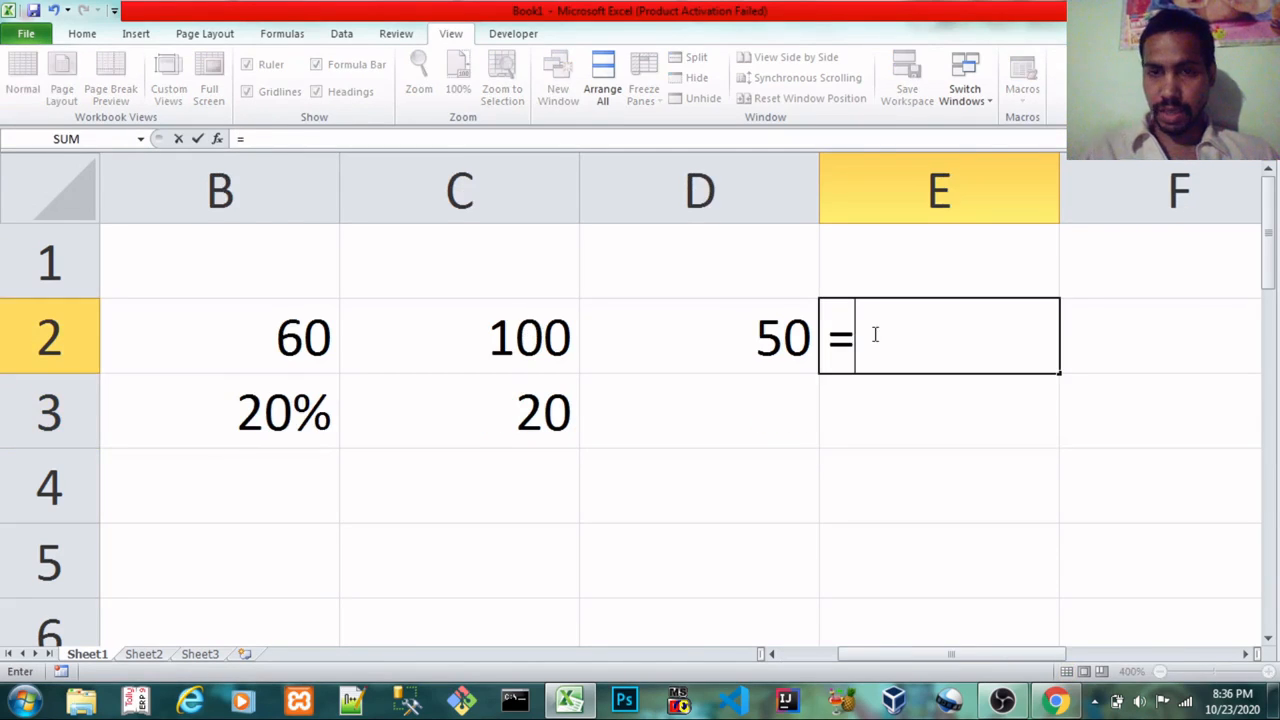
pyautogui.press('Left')
pyautogui.press('Left')
pyautogui.write('+')
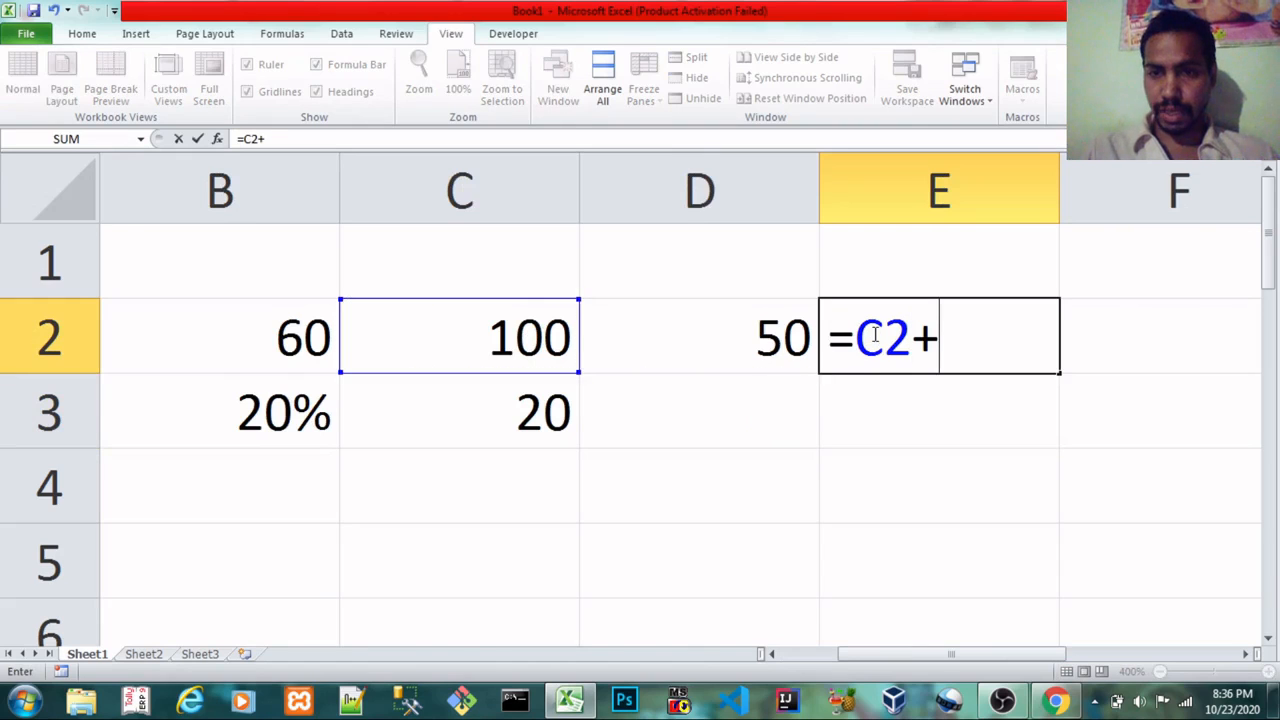
pyautogui.press('Left')
pyautogui.press('Return')
pyautogui.click(873, 334)
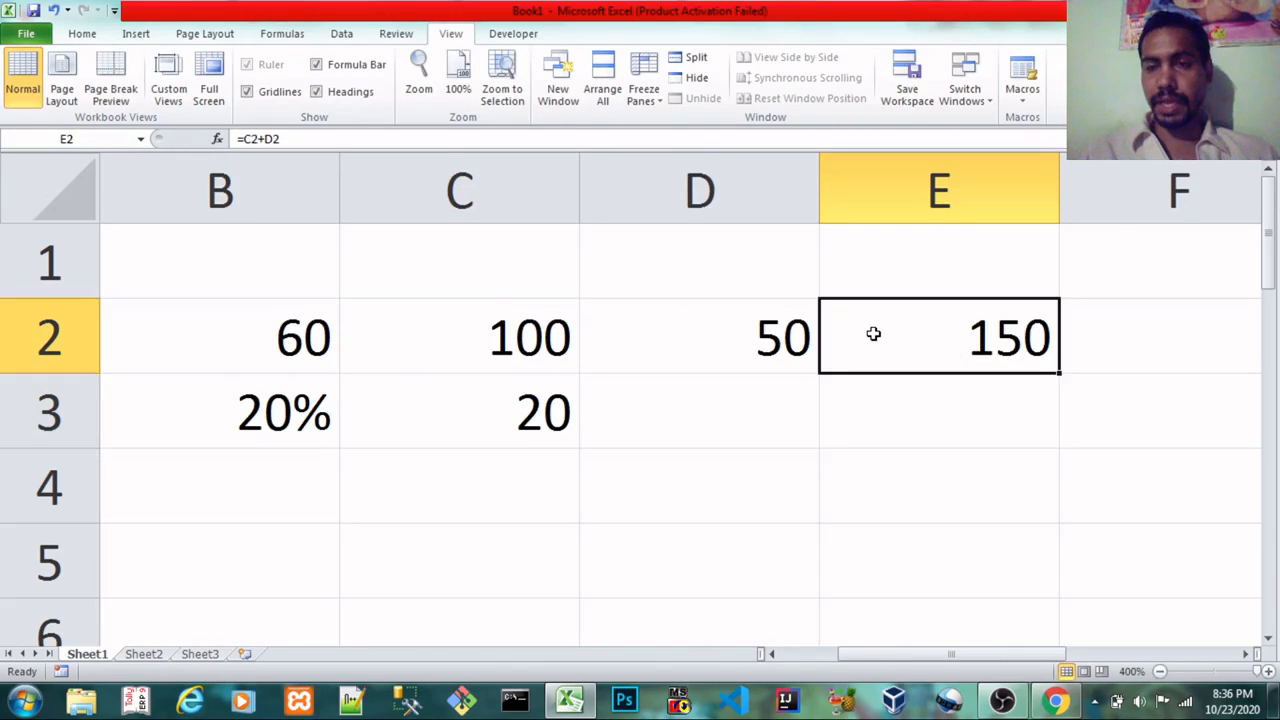
# Examine the typed numbers and the formulas in row 2 from cell A2 through cell E2
pyautogui.press('Home')
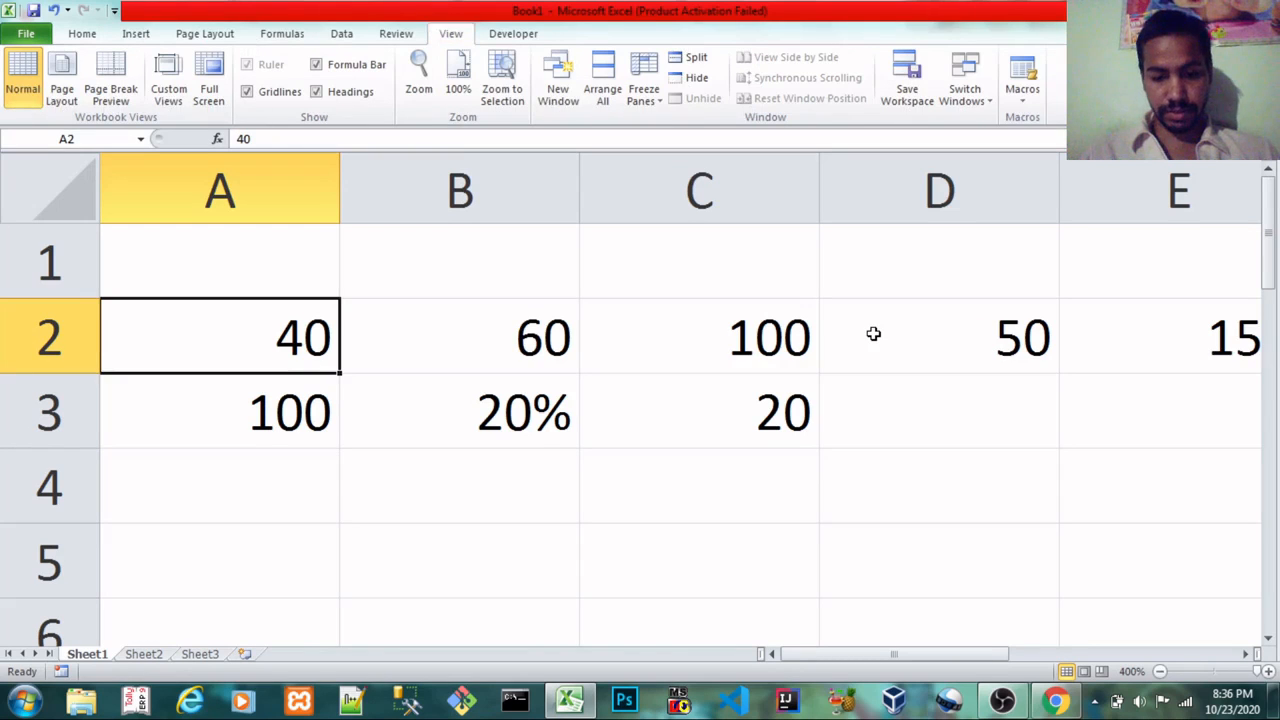
pyautogui.press('alt')
pyautogui.press('w')
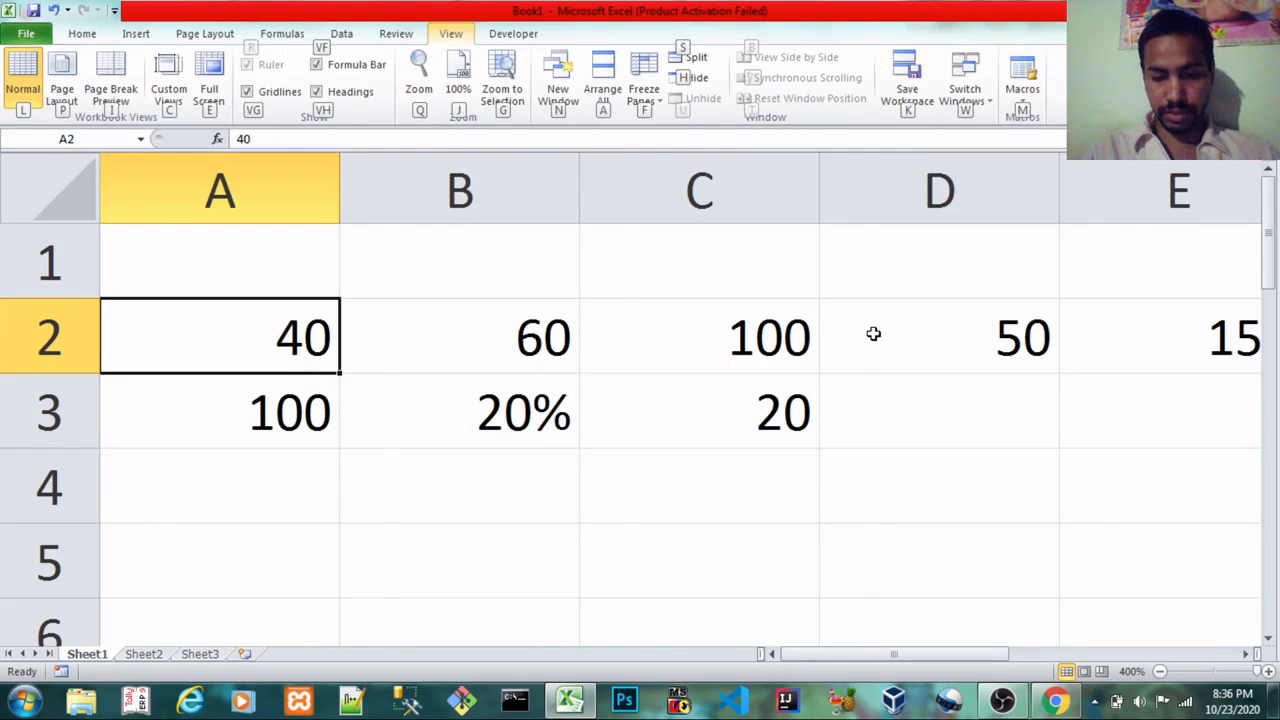
pyautogui.press('j')
pyautogui.press('alt')
pyautogui.press('w')
pyautogui.press('g')
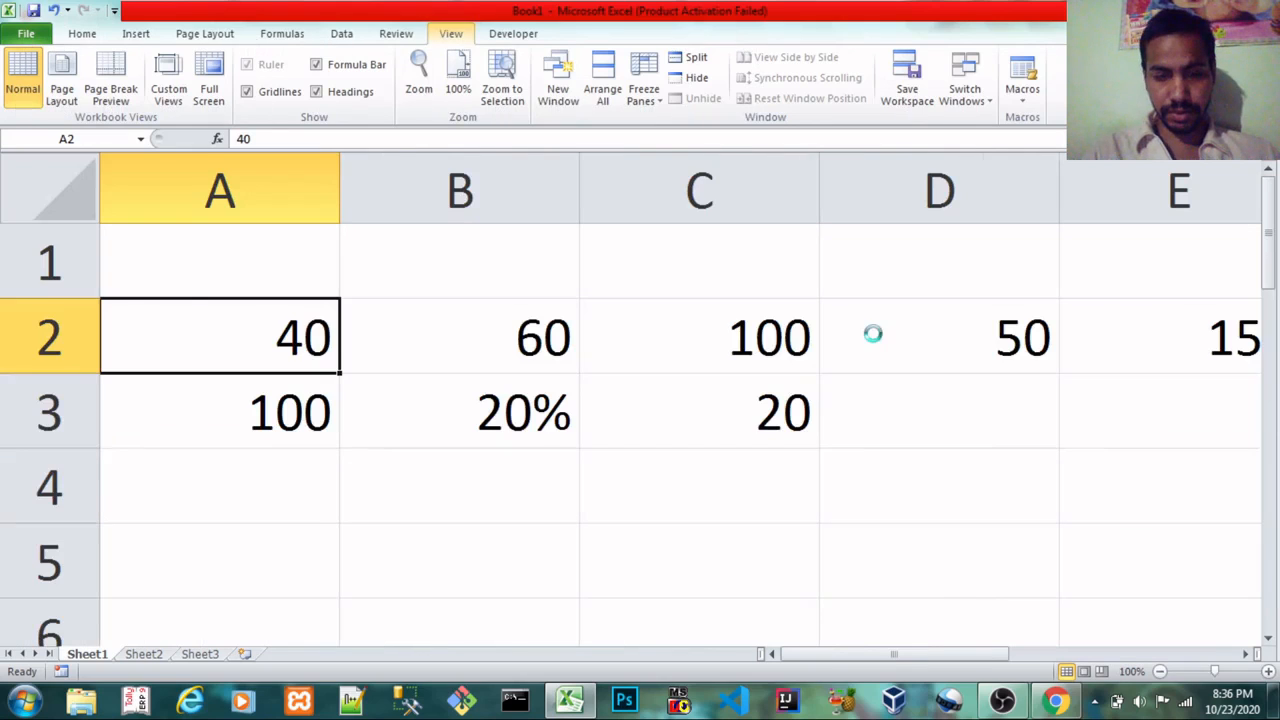
pyautogui.press('Right')
pyautogui.press('Right')
pyautogui.press('Right')
pyautogui.press('Right')
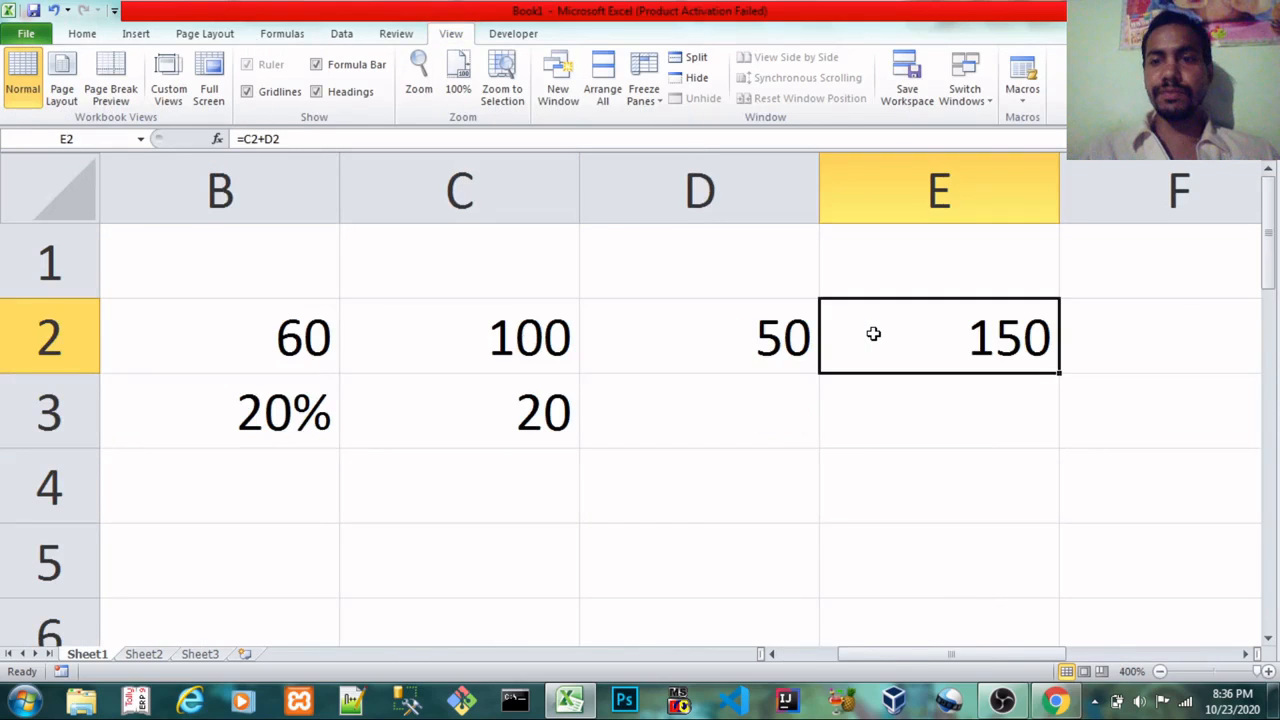
pyautogui.press('Right')
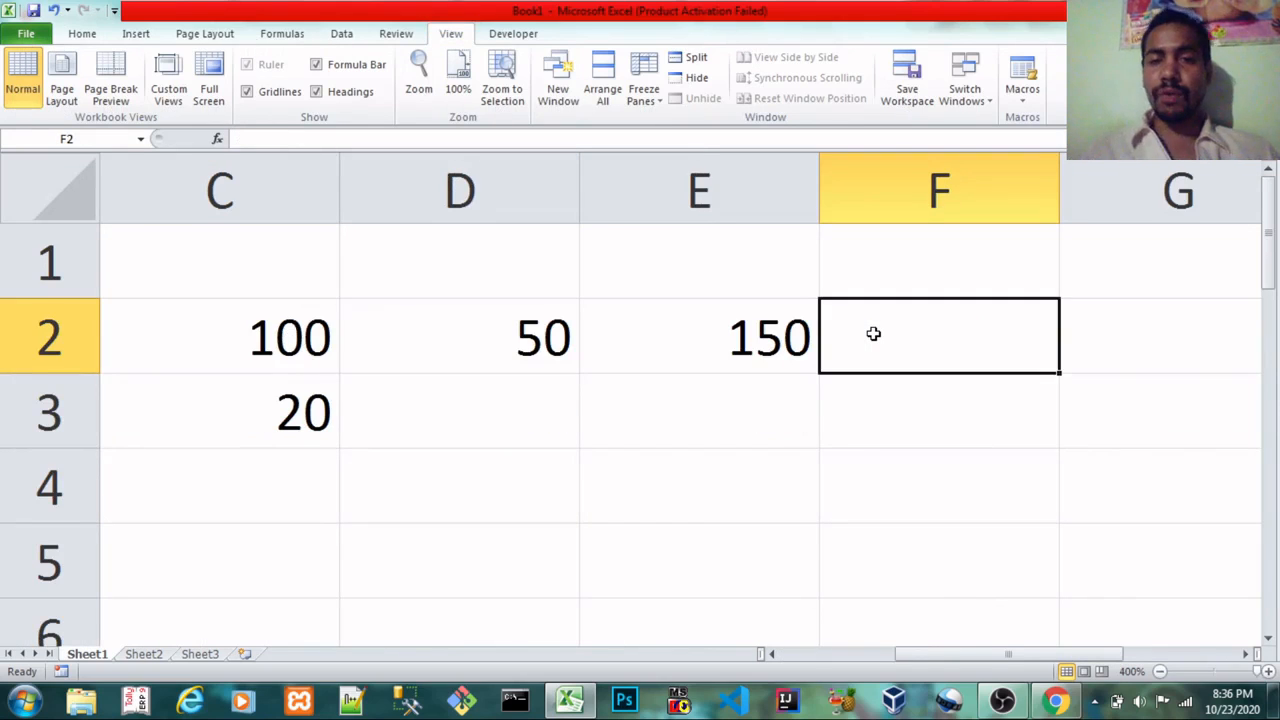
pyautogui.press('Left')
pyautogui.press('Left')
pyautogui.press('Left')
pyautogui.press('Left')
pyautogui.press('Left')
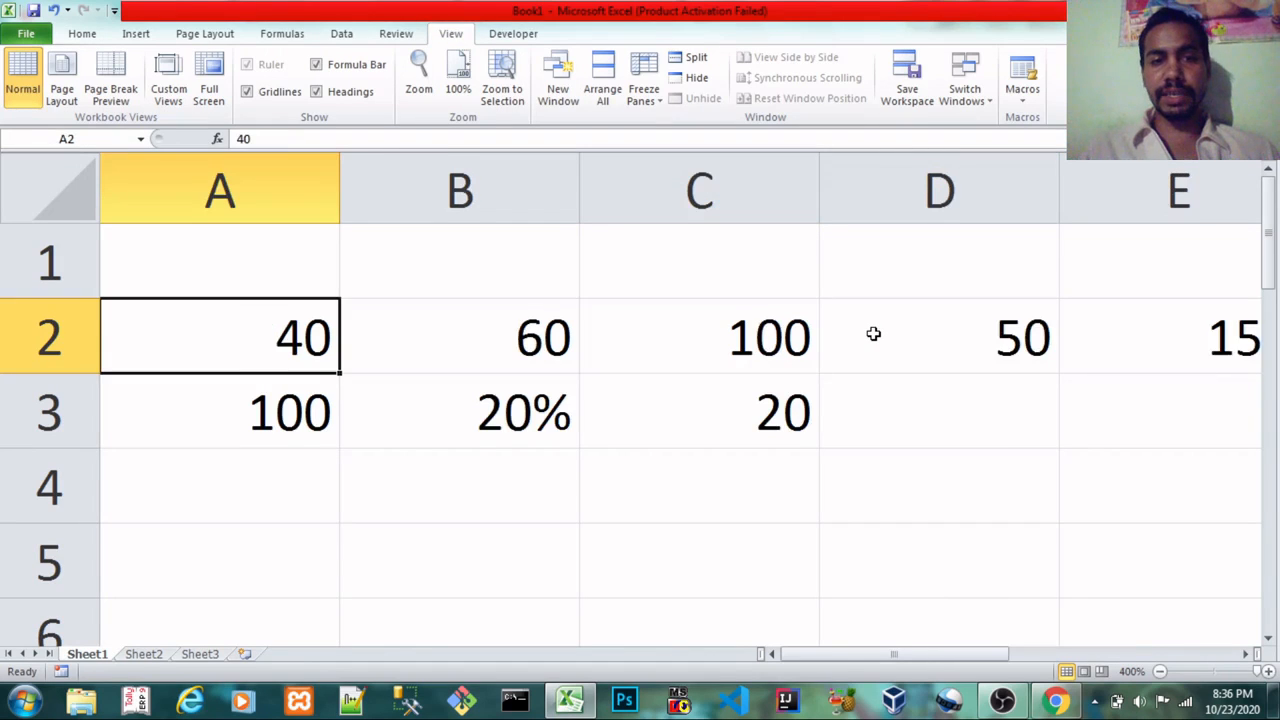
pyautogui.press('Right')
pyautogui.press('Right')
pyautogui.press('Right')
pyautogui.press('Right')
pyautogui.press('Left')
pyautogui.press('Left')
pyautogui.press('Left')
pyautogui.press('Left')
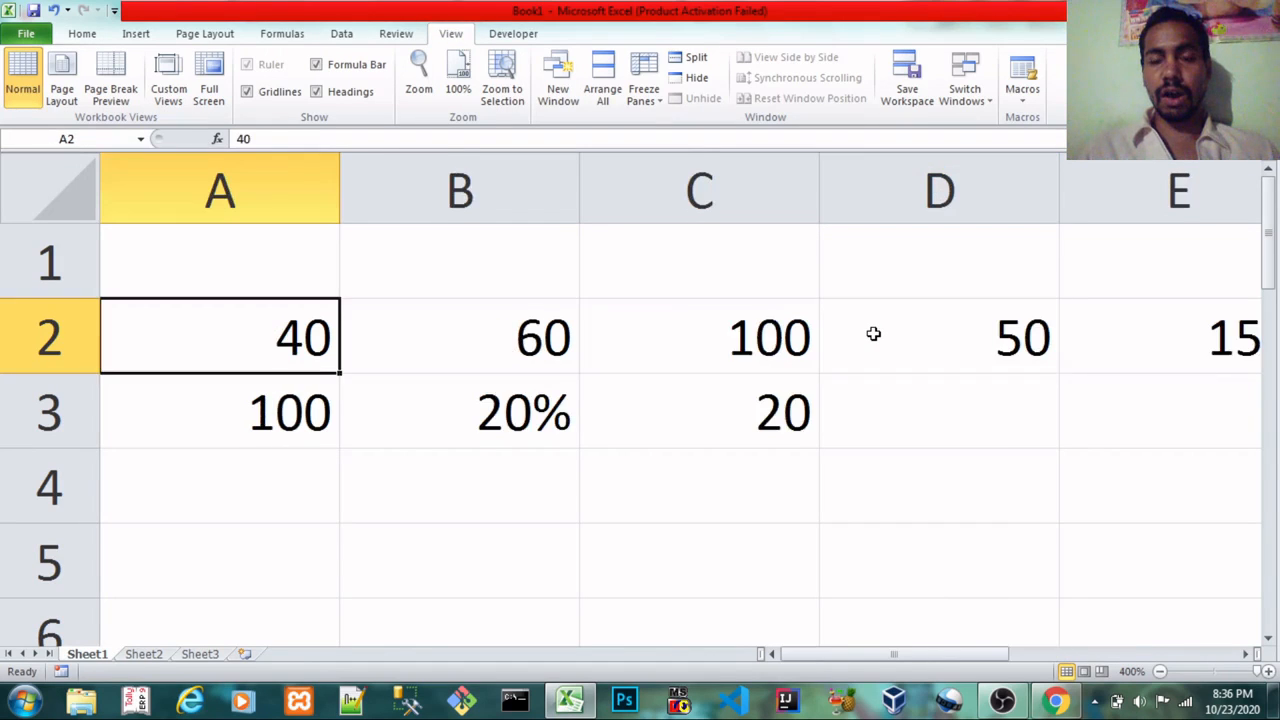
pyautogui.press('Right')
pyautogui.press('Right')
pyautogui.press('Right')
pyautogui.press('Right')
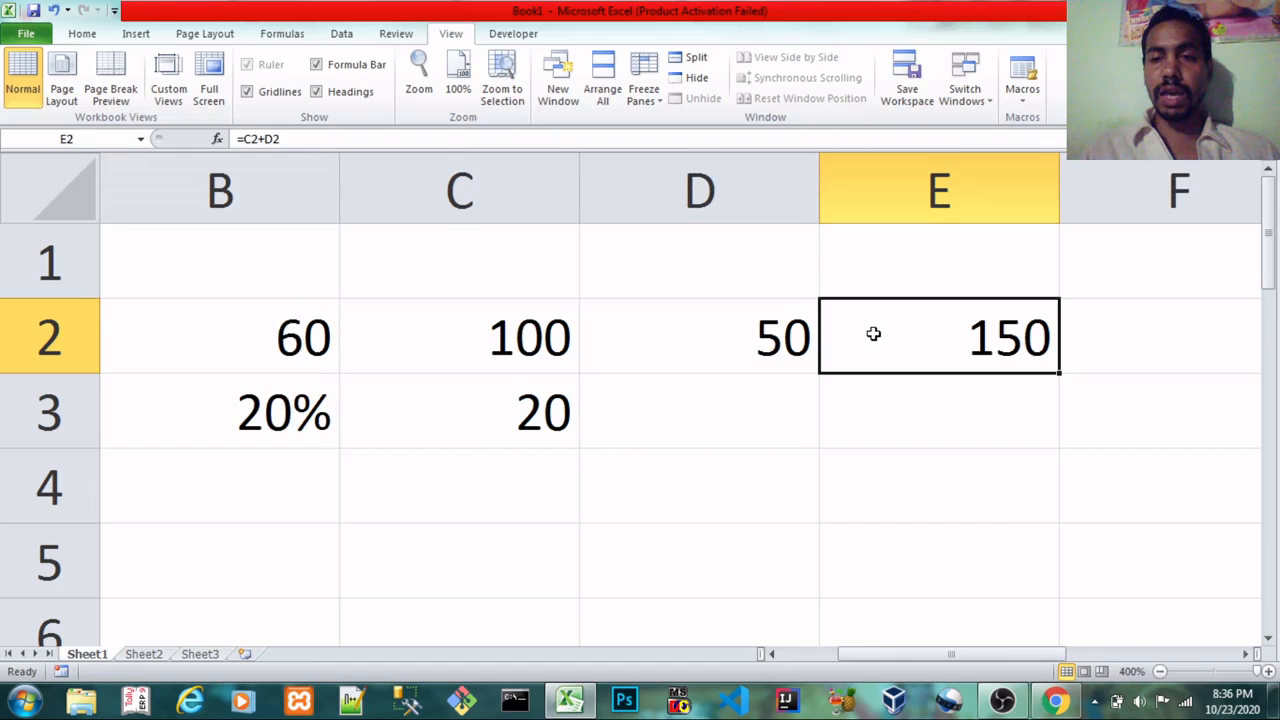
# Clear the contents of cells A3:C3 in the percentage example row
pyautogui.press('Up')
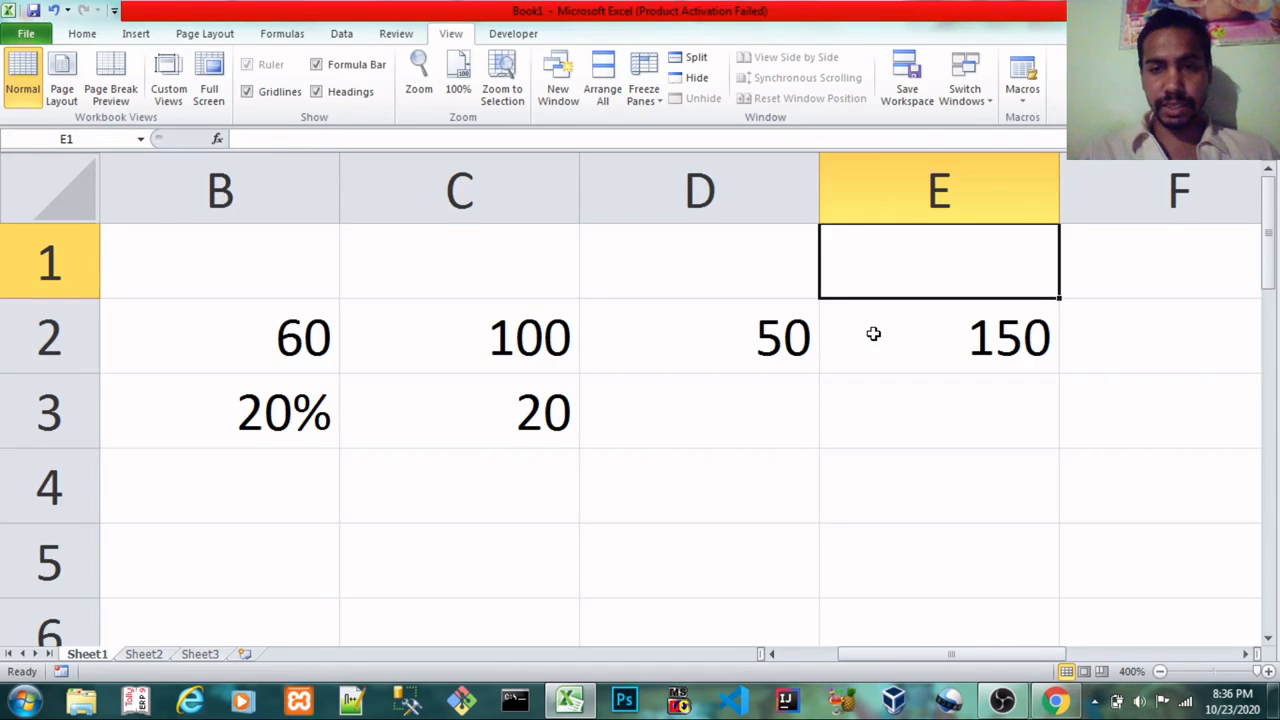
pyautogui.press('Down')
pyautogui.hotkey('shift', 'Home')
pyautogui.press('Down')
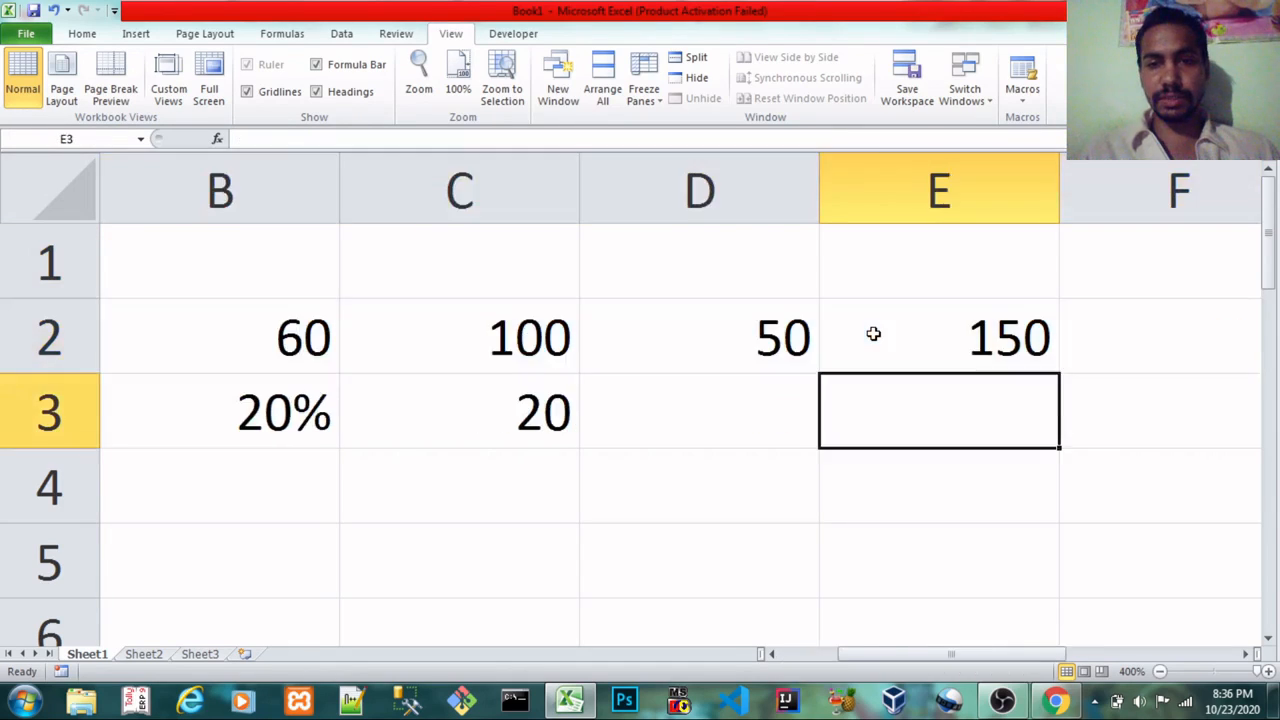
pyautogui.press('Left')
pyautogui.press('Left')
pyautogui.hotkey('shift', 'Home')
pyautogui.press('Delete')
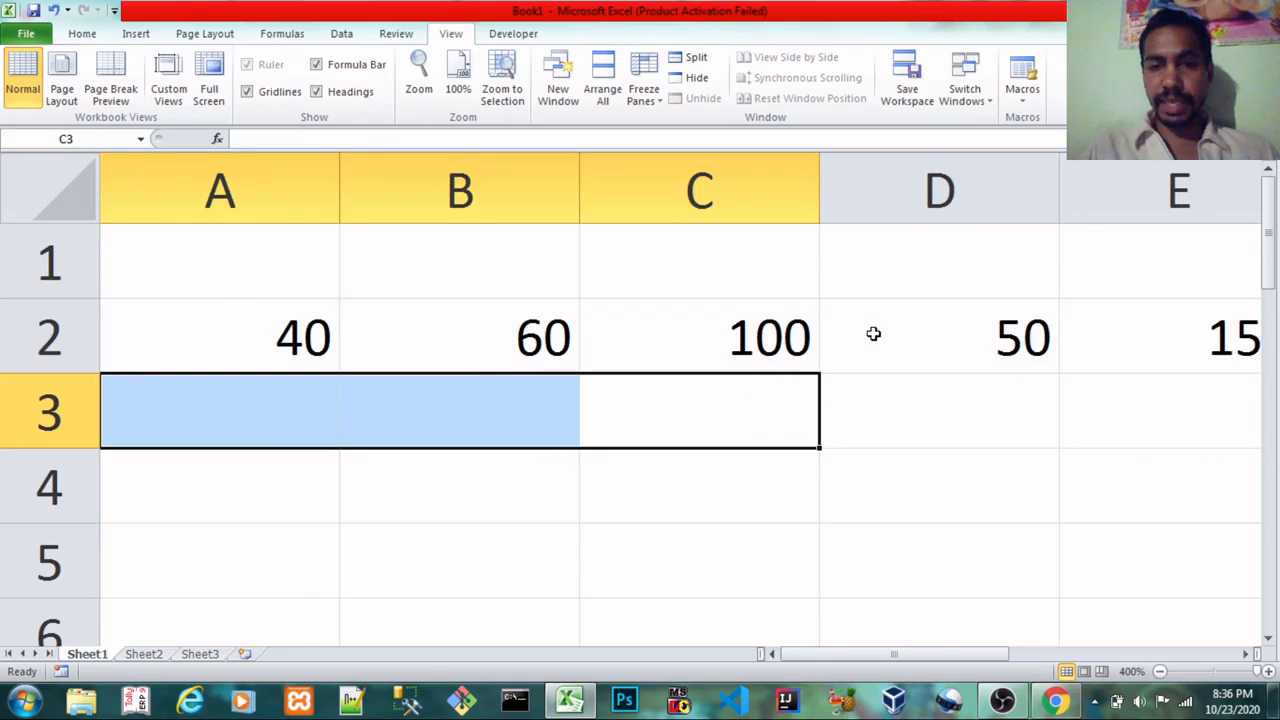
# Enter 200 in cell E3, directly below the cell holding the =C2+D2 formula
pyautogui.press('Up')
pyautogui.press('Right')
pyautogui.press('Right')
pyautogui.hotkey('shift', 'Home')
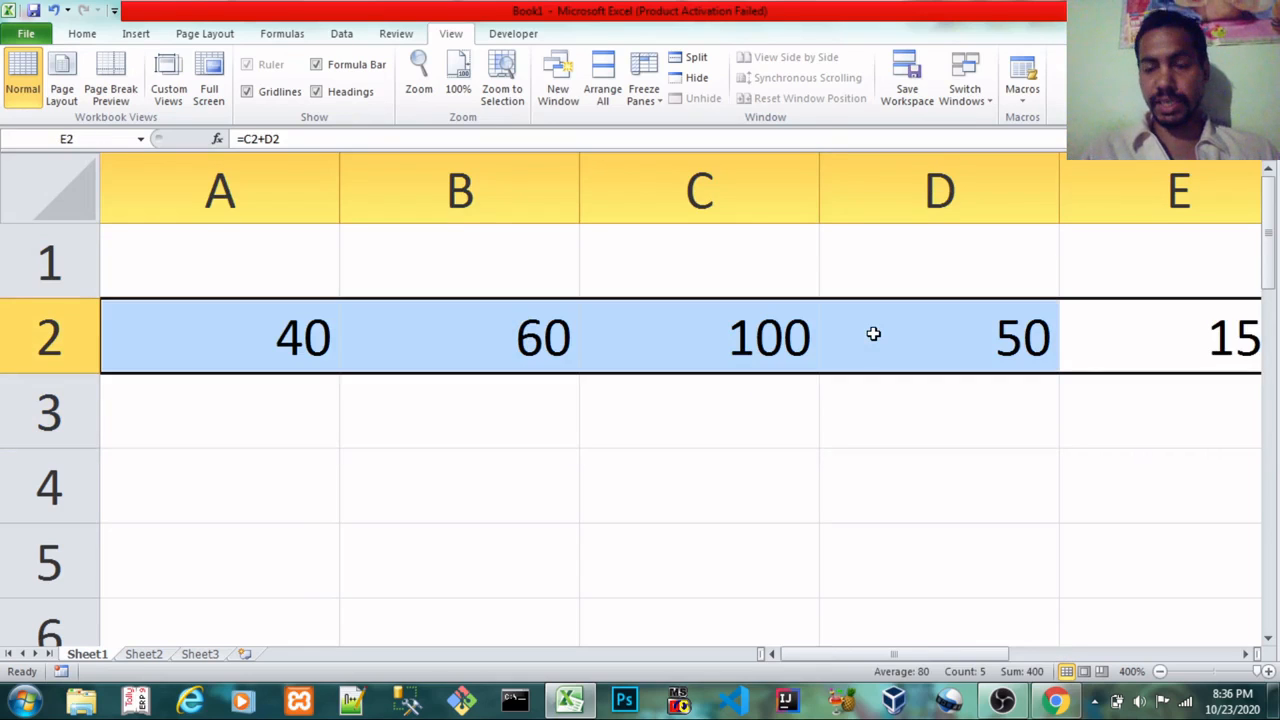
pyautogui.press('Up')
pyautogui.press('Down')
pyautogui.press('Down')
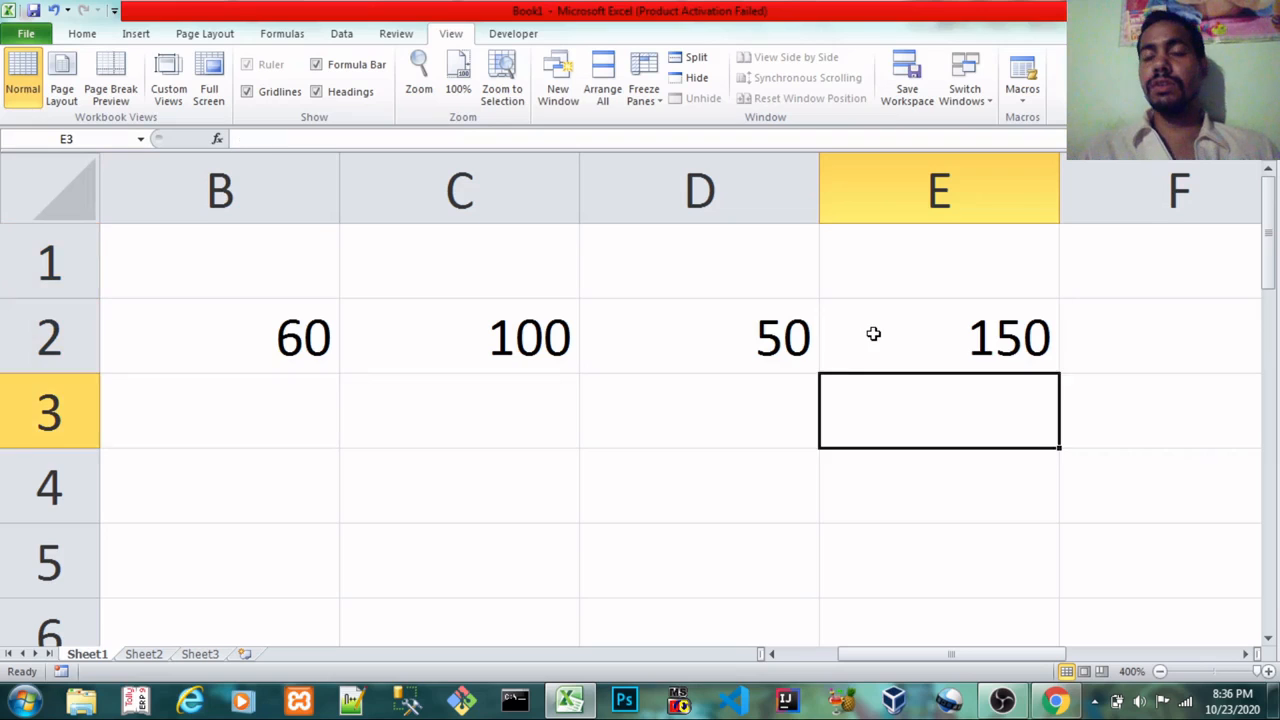
pyautogui.press('Up')
pyautogui.press('Down')
pyautogui.write('2')
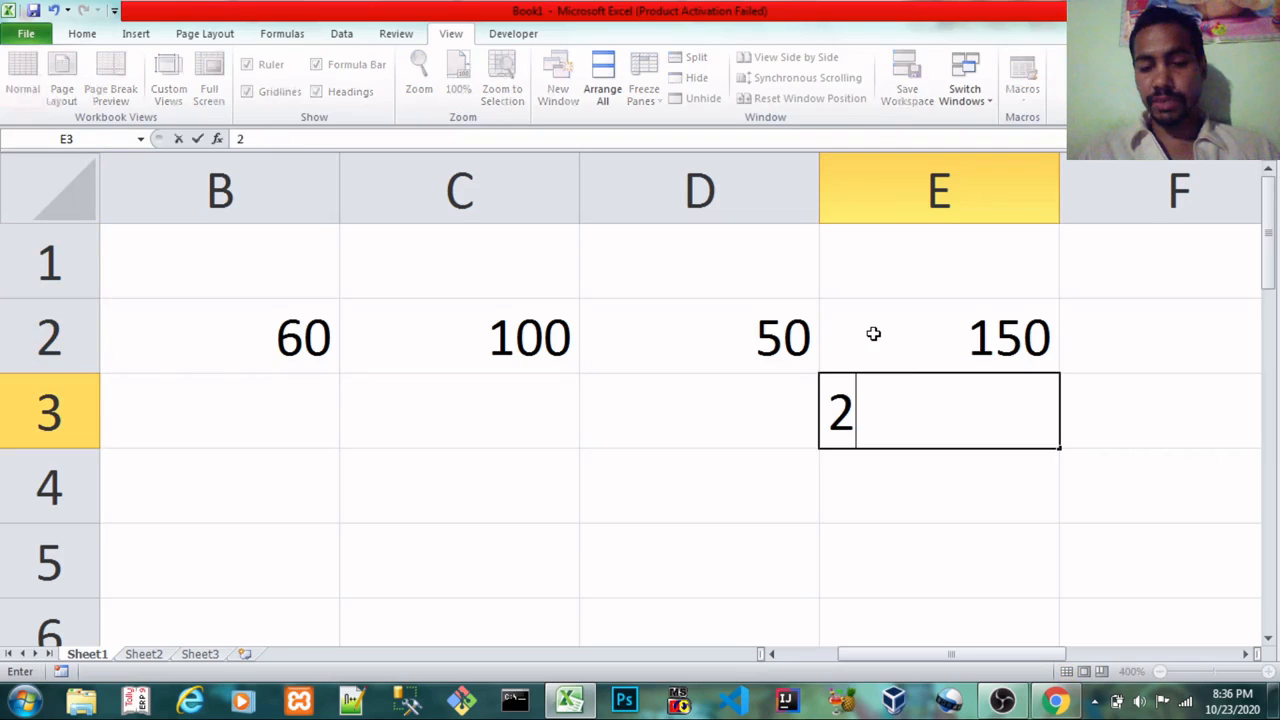
pyautogui.write('00')
pyautogui.press('Return')
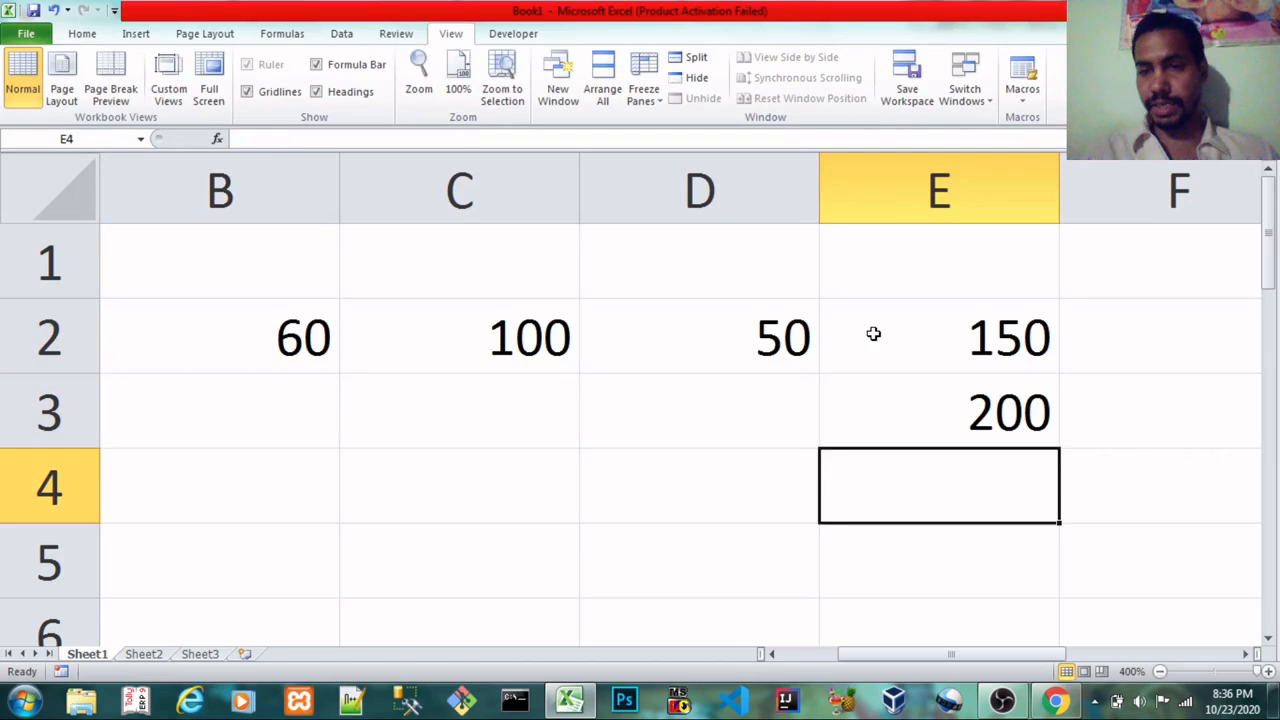
# Trace row 2 between A2 and E2 to review which cells feed the final sum
pyautogui.press('Down')
pyautogui.press('Up')
pyautogui.press('Up')
pyautogui.press('Left')
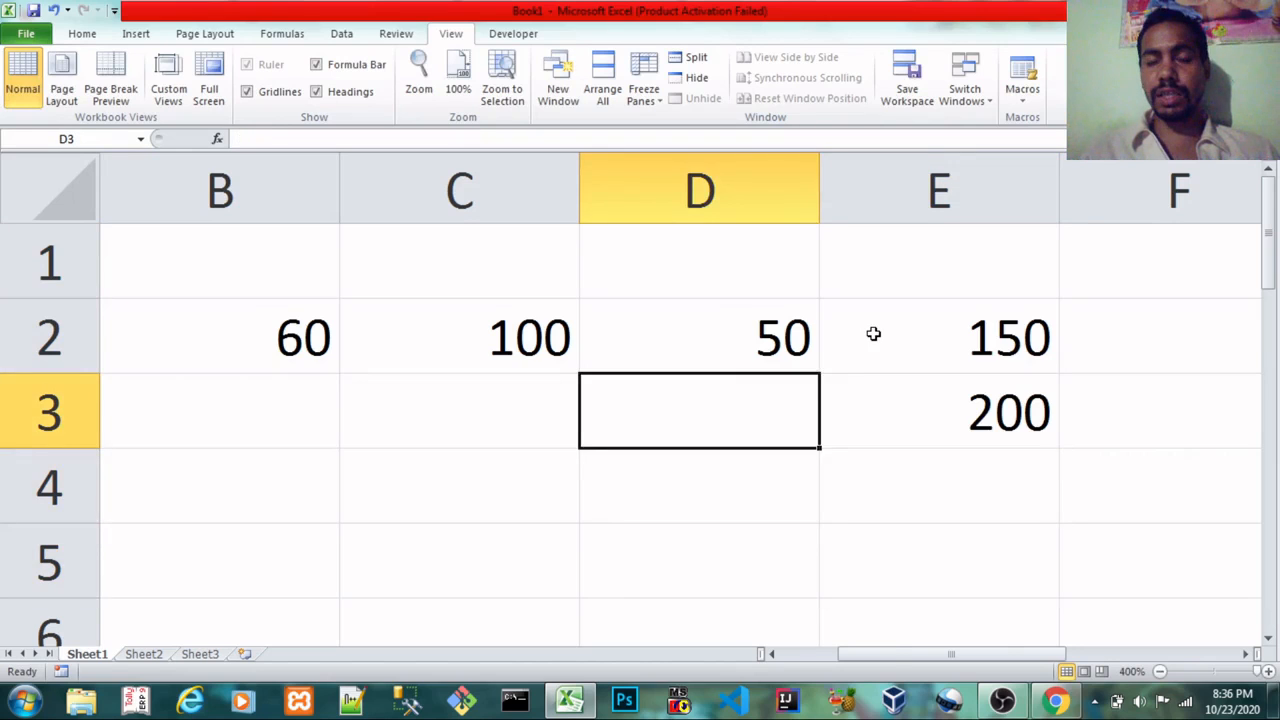
pyautogui.press('Left')
pyautogui.press('Left')
pyautogui.press('Left')
pyautogui.press('Up')
pyautogui.press('Right')
pyautogui.press('Right')
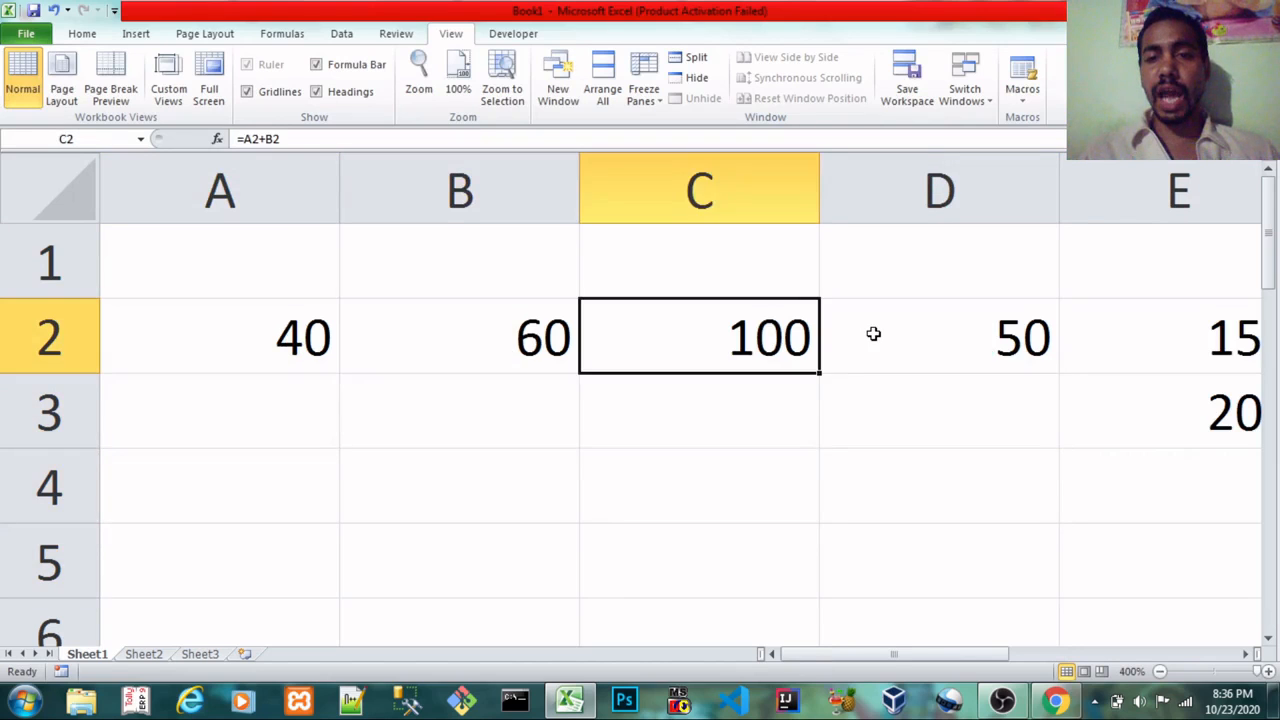
pyautogui.press('Right')
pyautogui.press('Right')
pyautogui.press('Home')
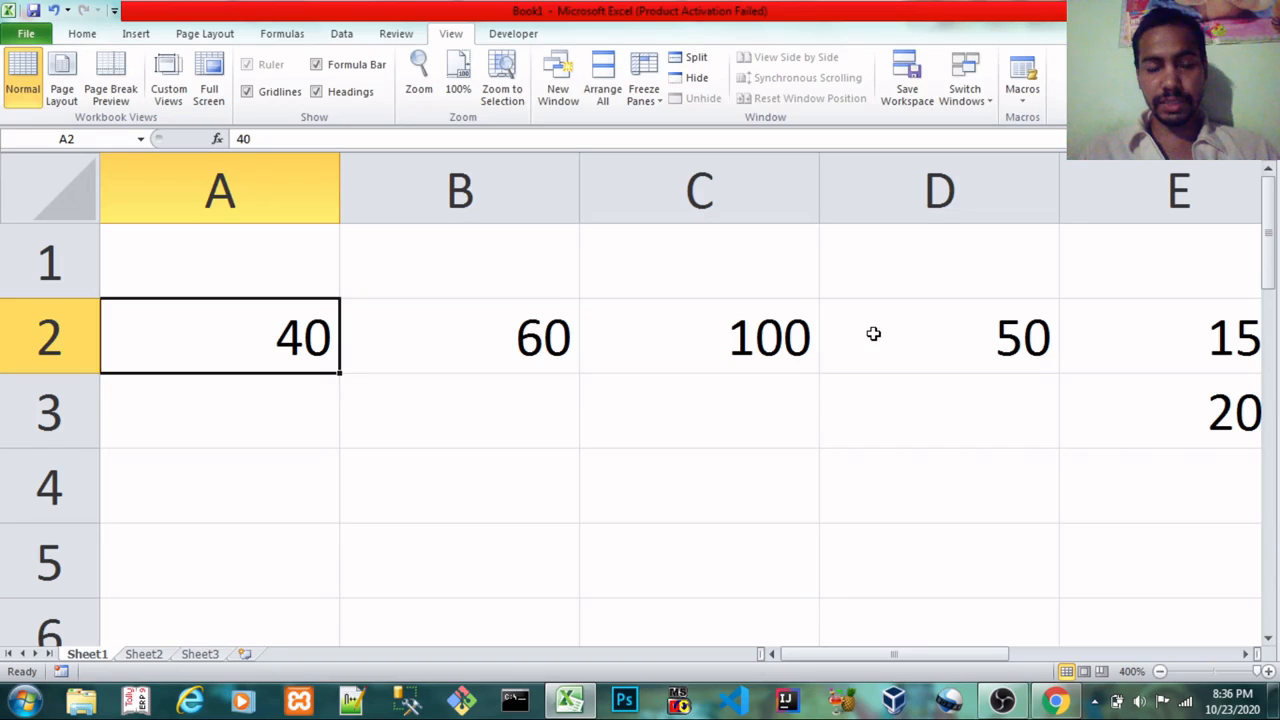
# Enter 60 in cell A3, directly below the first number of row 2
pyautogui.press('Down')
pyautogui.write('50')
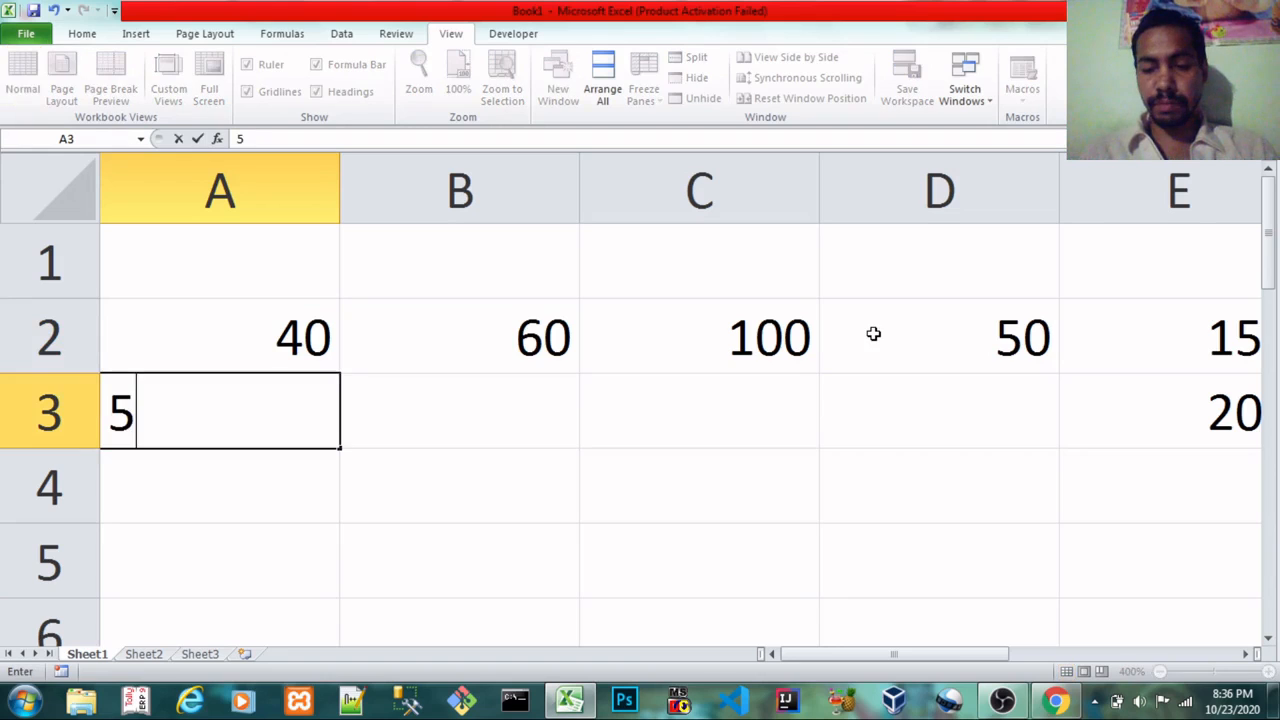
pyautogui.press('BackSpace')
pyautogui.press('BackSpace')
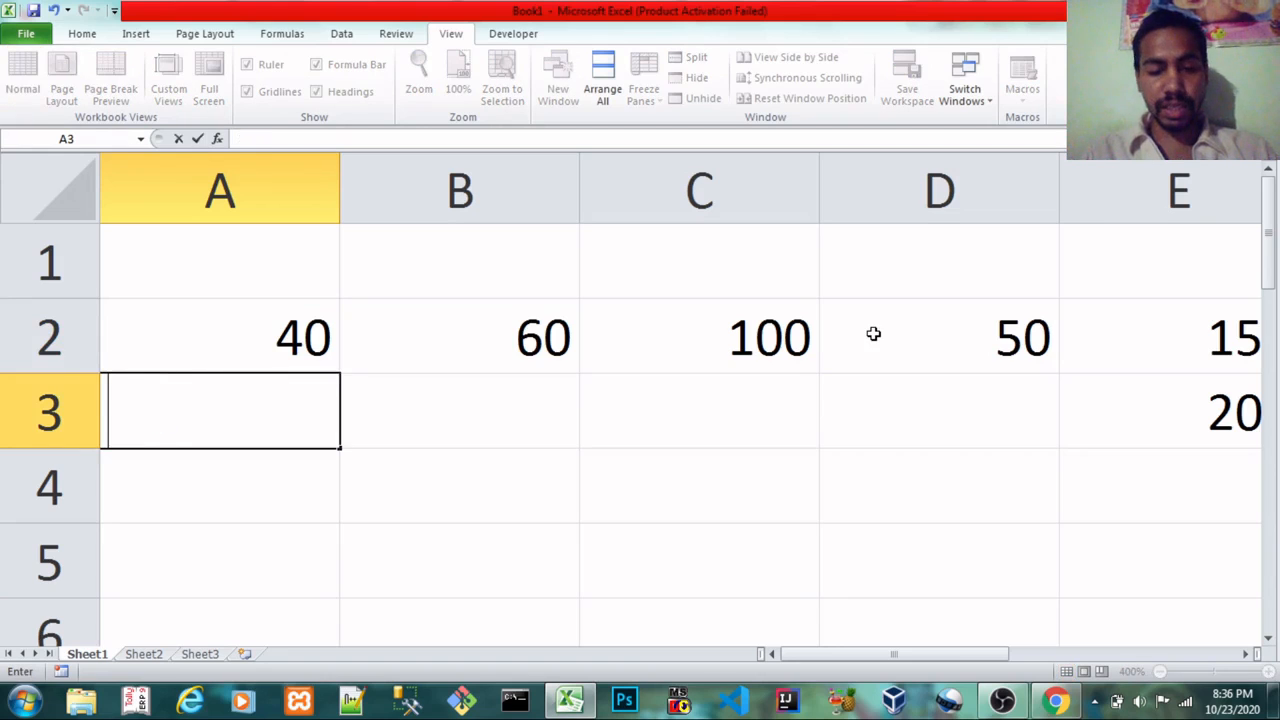
pyautogui.write('6-')
pyautogui.press('BackSpace')
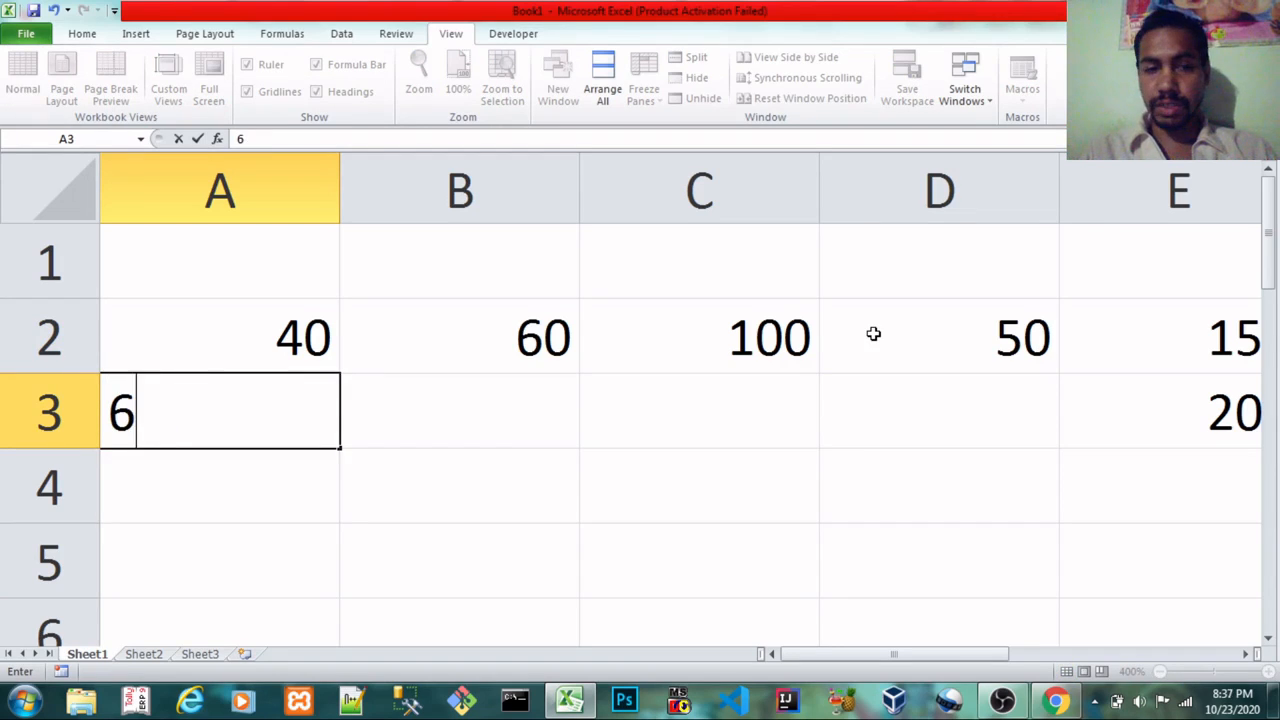
pyautogui.write('0')
pyautogui.press('Return')
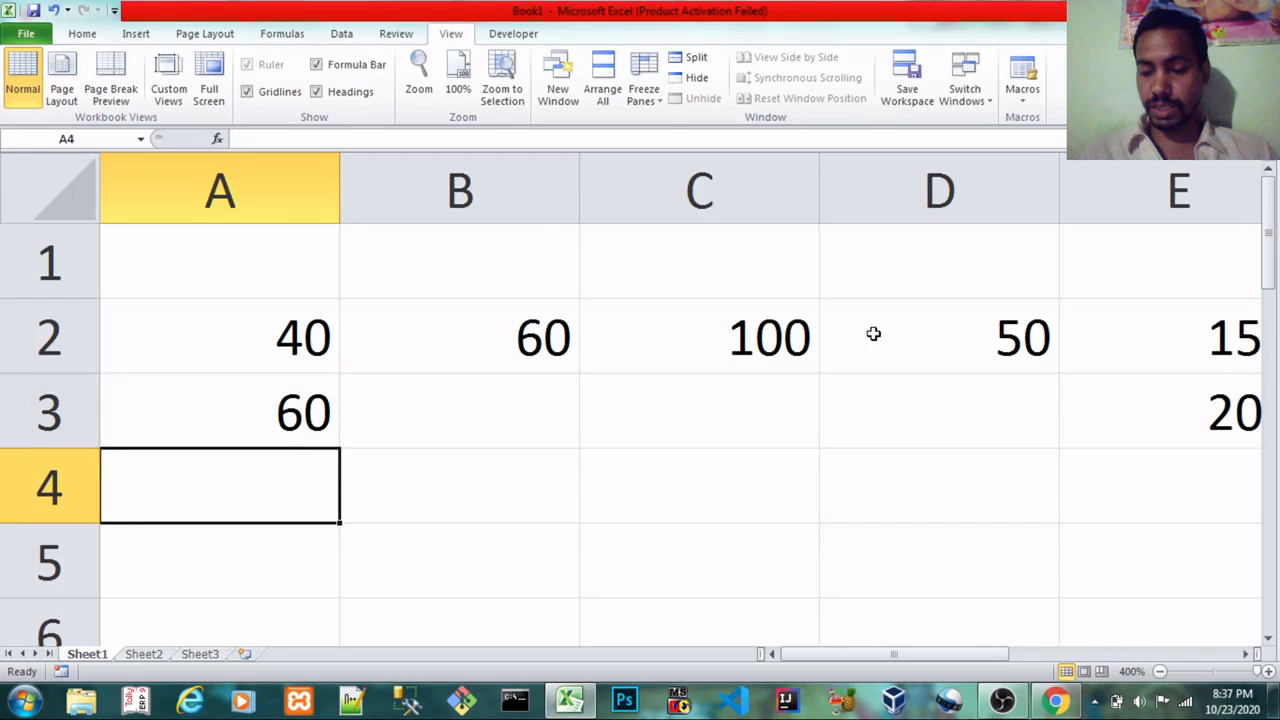
# Examine the intermediate cells B2:D2, the first number in A2, and compare the result in E2 with the value in E3
pyautogui.press('Up')
pyautogui.press('Up')
pyautogui.press('Right')
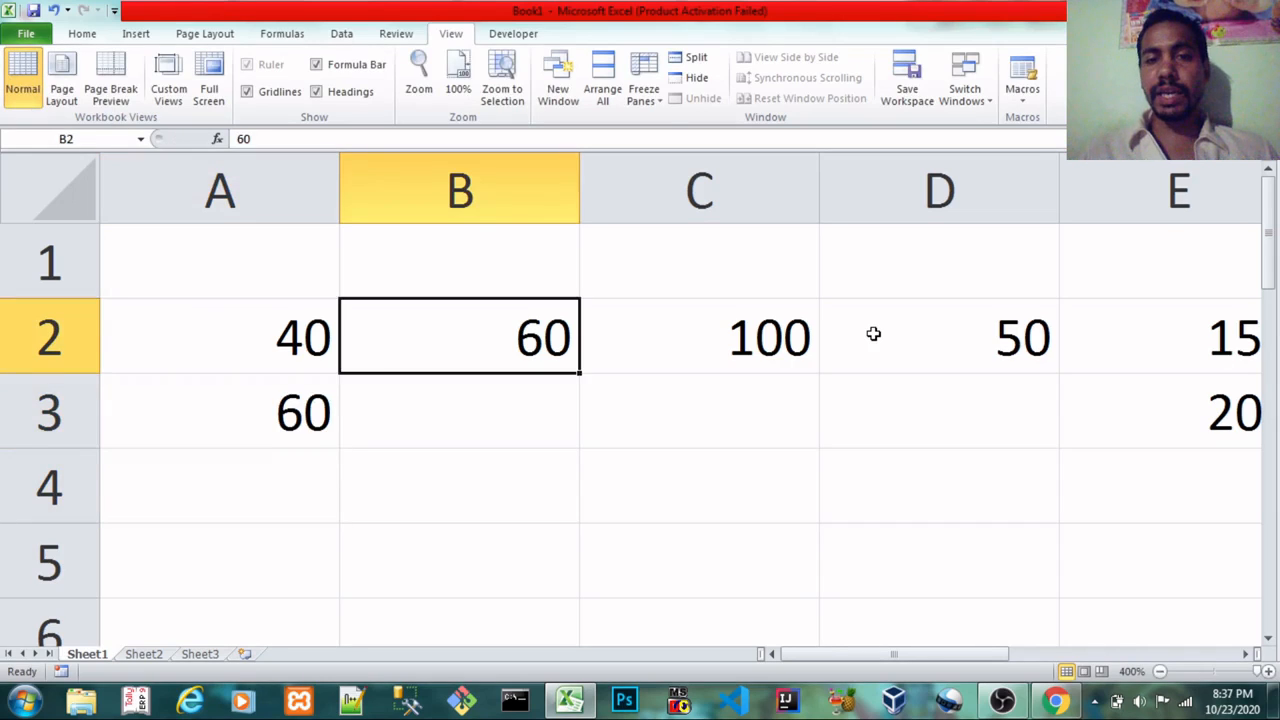
pyautogui.hotkey('shift', 'Right')
pyautogui.hotkey('shift', 'Right')
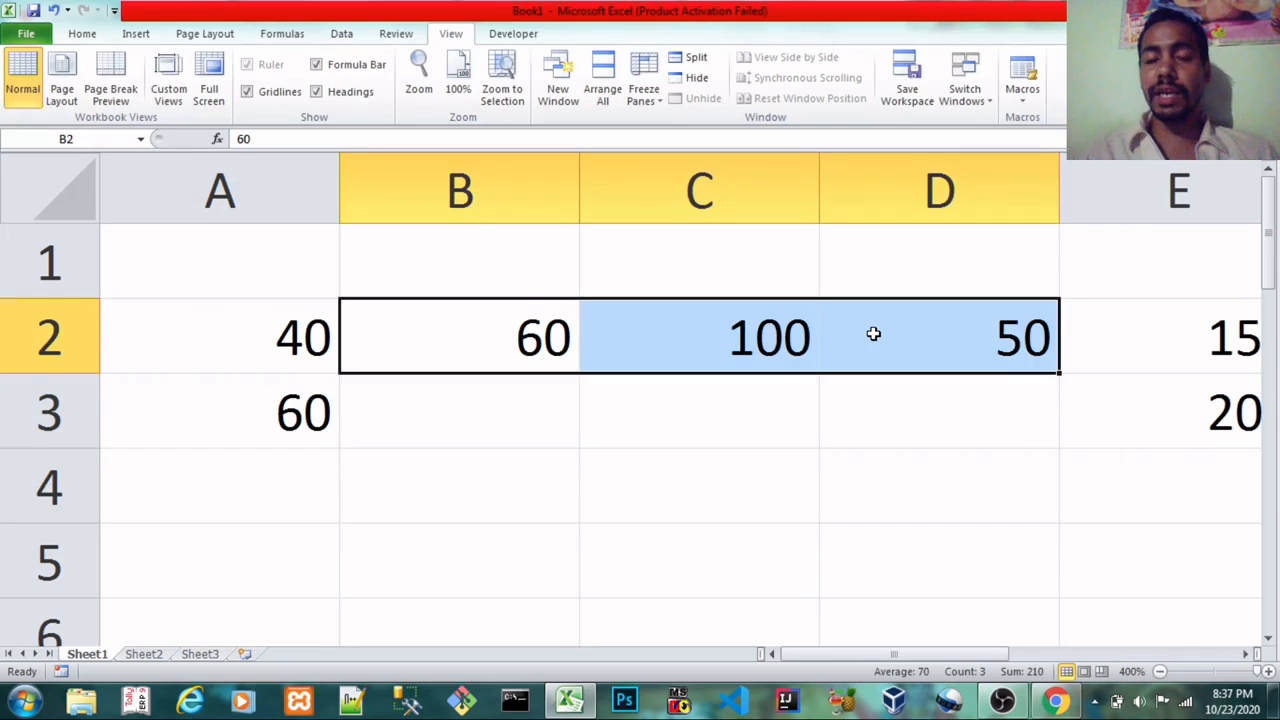
pyautogui.moveTo(529, 318); pyautogui.dragTo(879, 321)
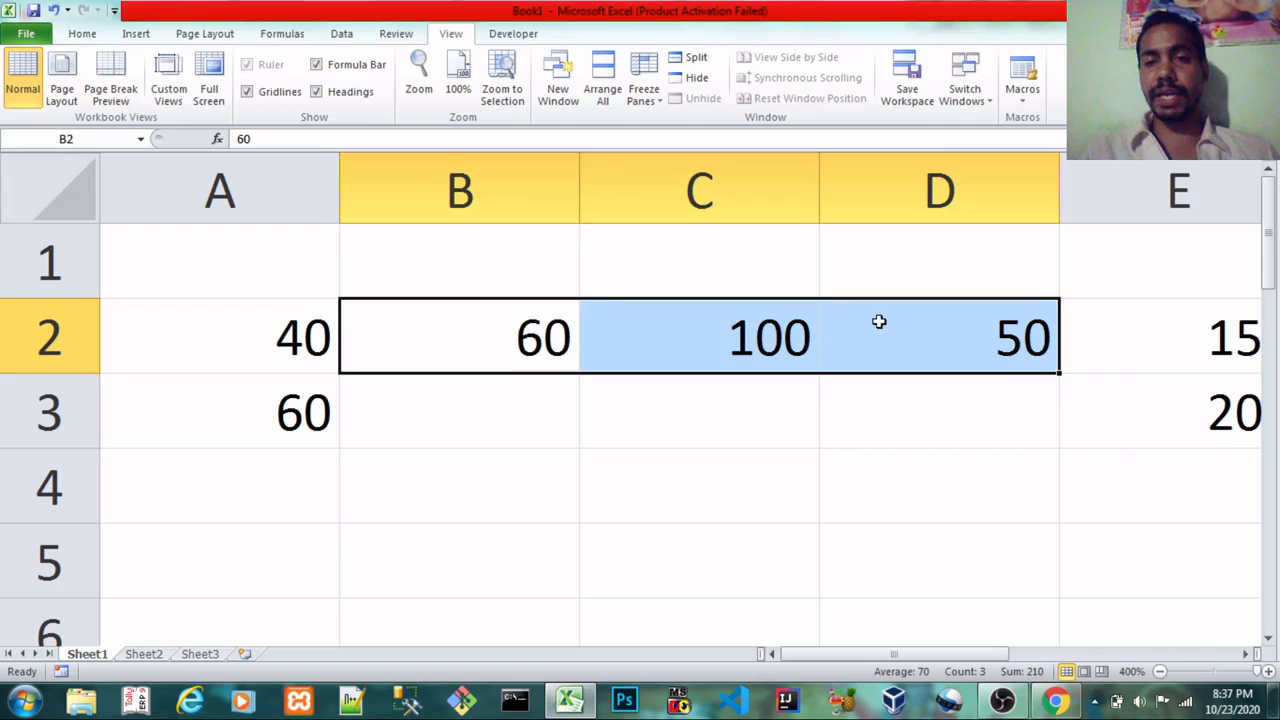
pyautogui.click(274, 331)
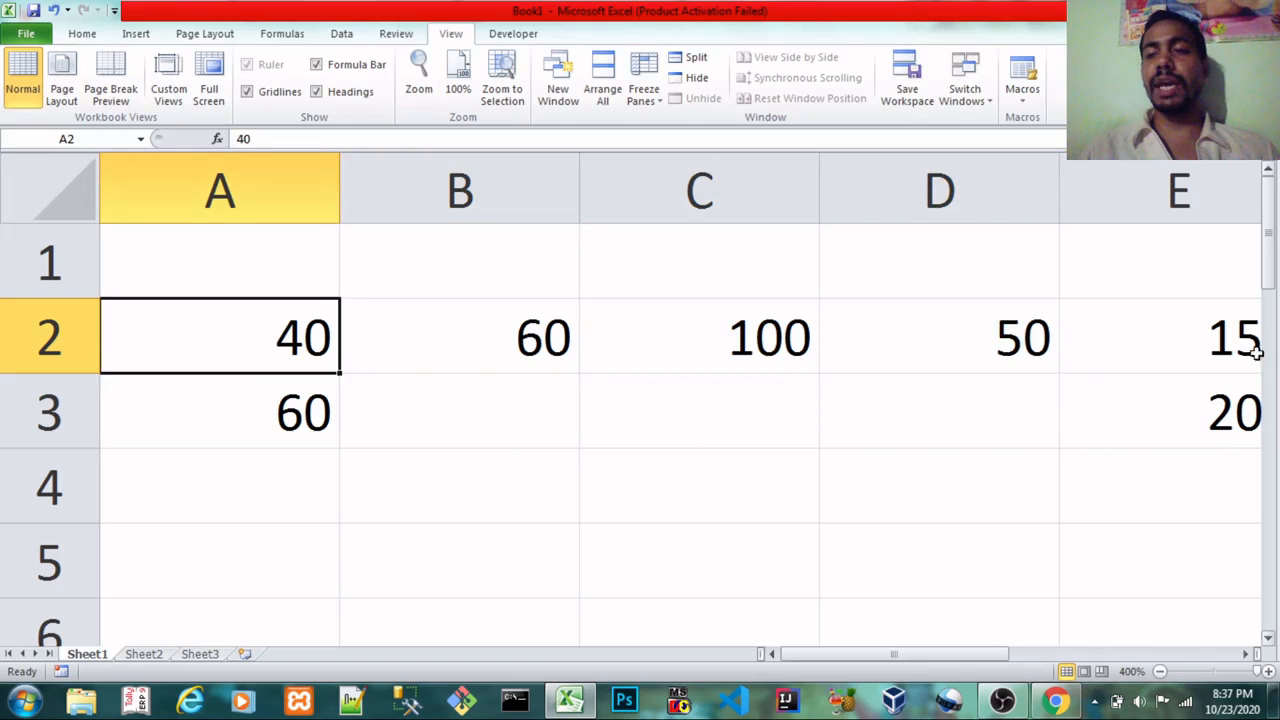
pyautogui.click(1210, 341)
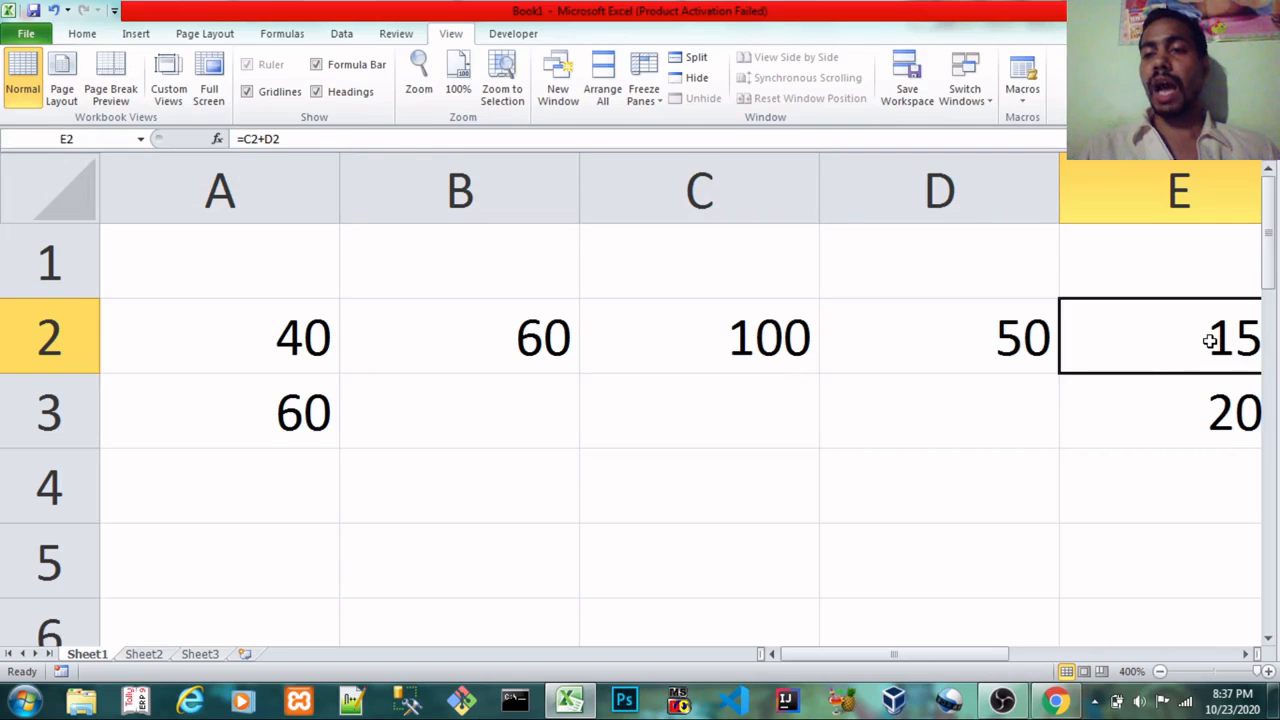
pyautogui.click(1207, 405)
pyautogui.click(1208, 336)
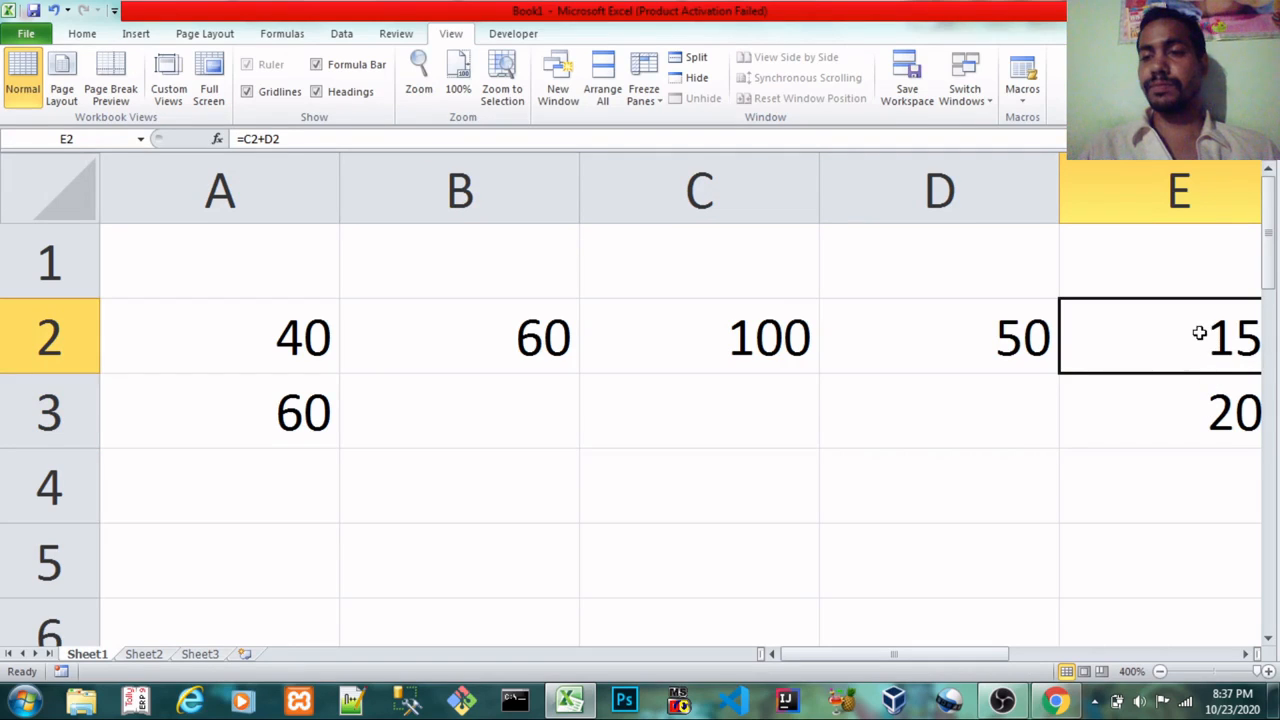
pyautogui.click(1196, 392)
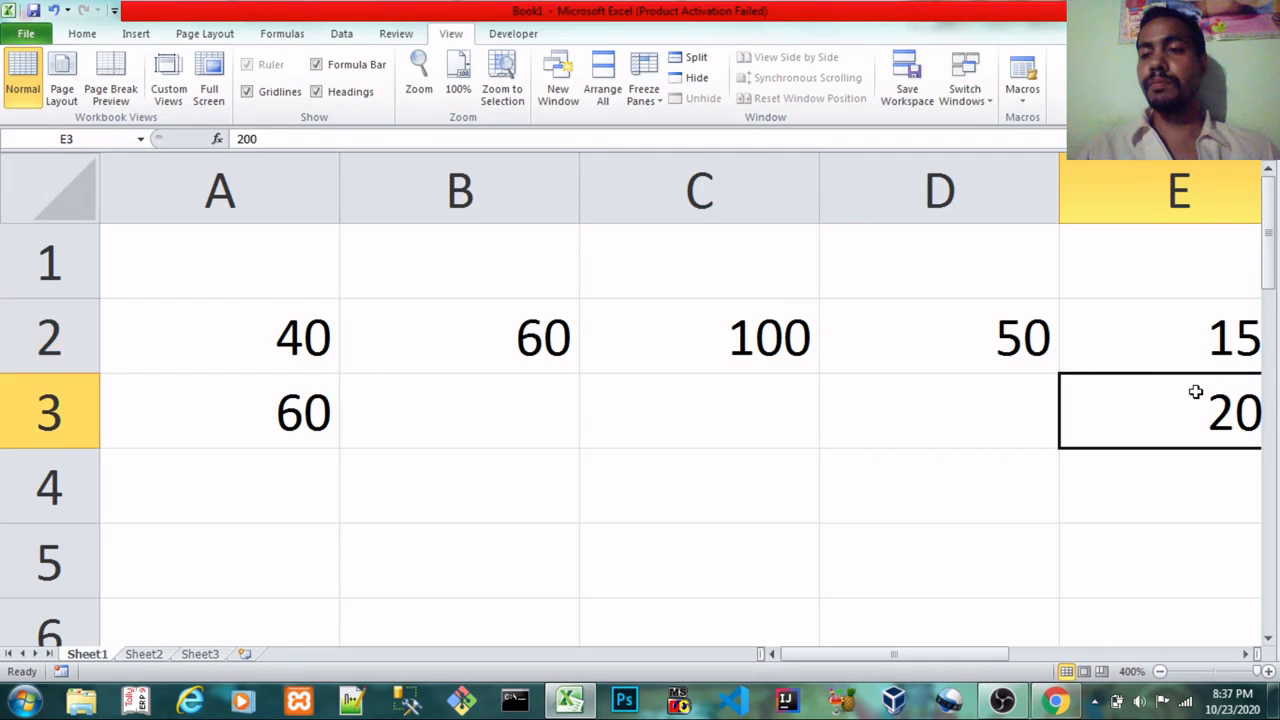
pyautogui.click(1211, 476)
pyautogui.click(1192, 358)
pyautogui.click(1194, 394)
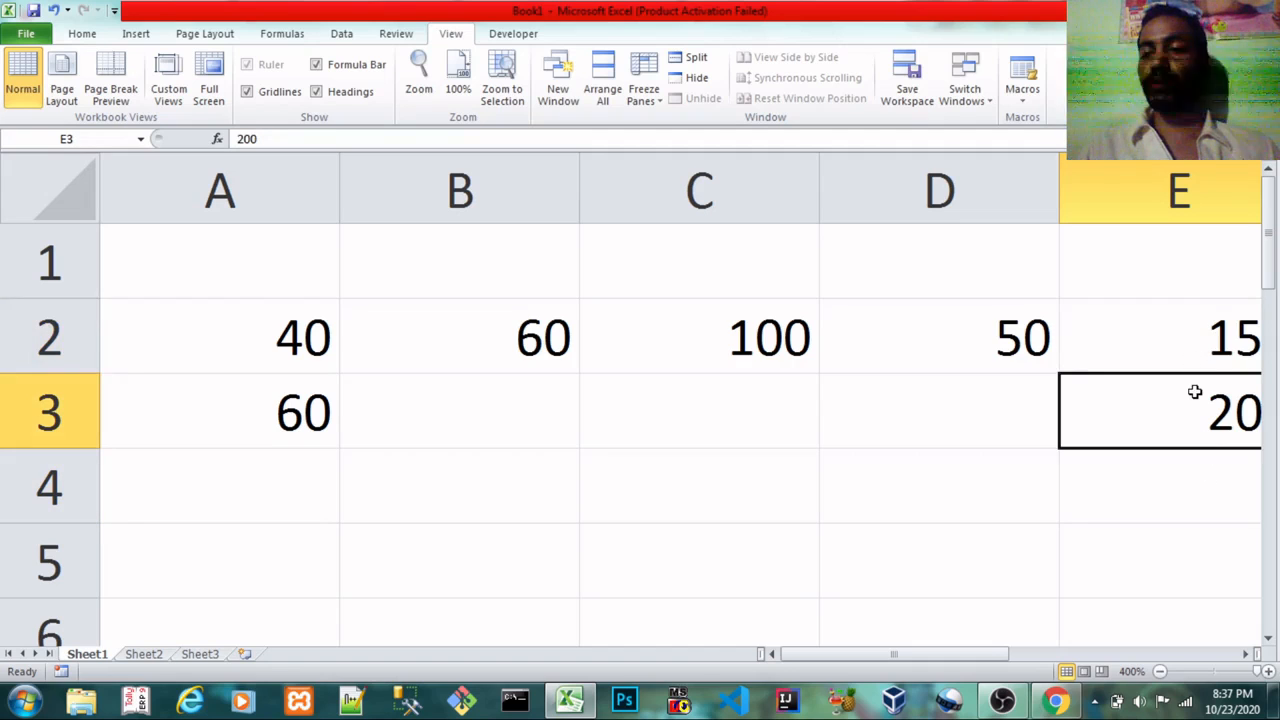
# Clear the contents of cells A3 and E3 and return to the sum in E2
pyautogui.click(288, 398)
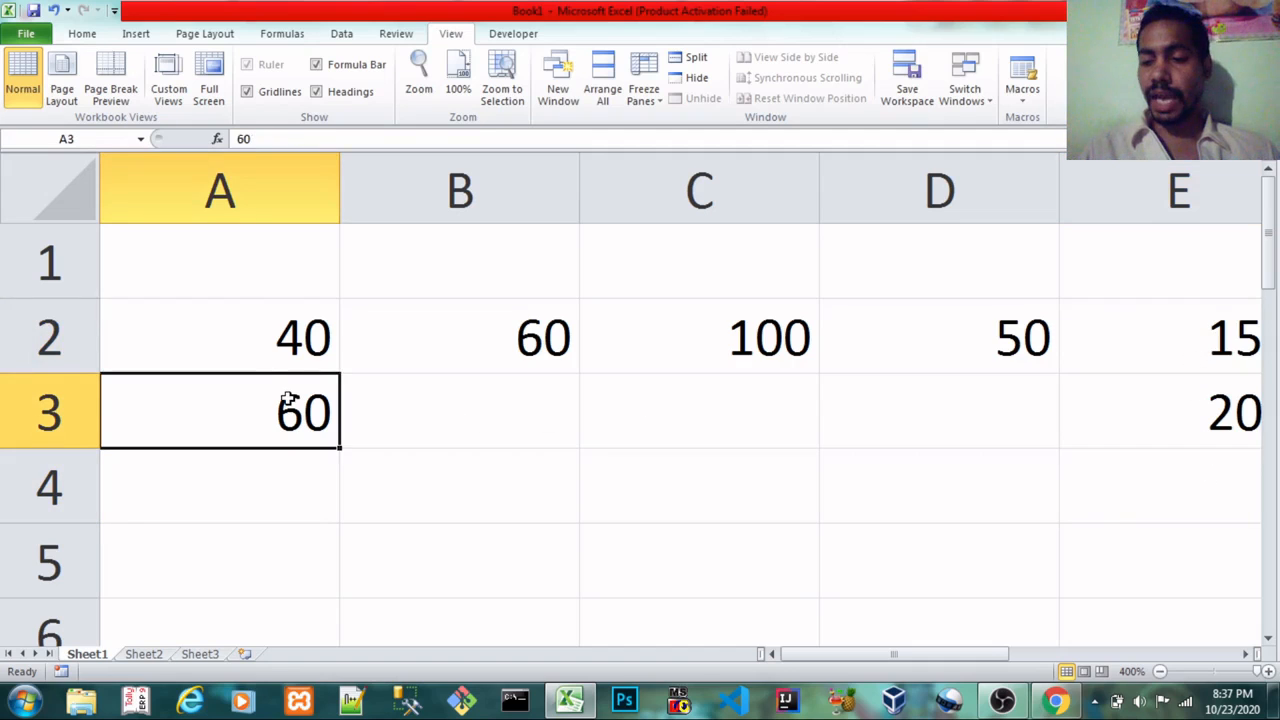
pyautogui.press('Delete')
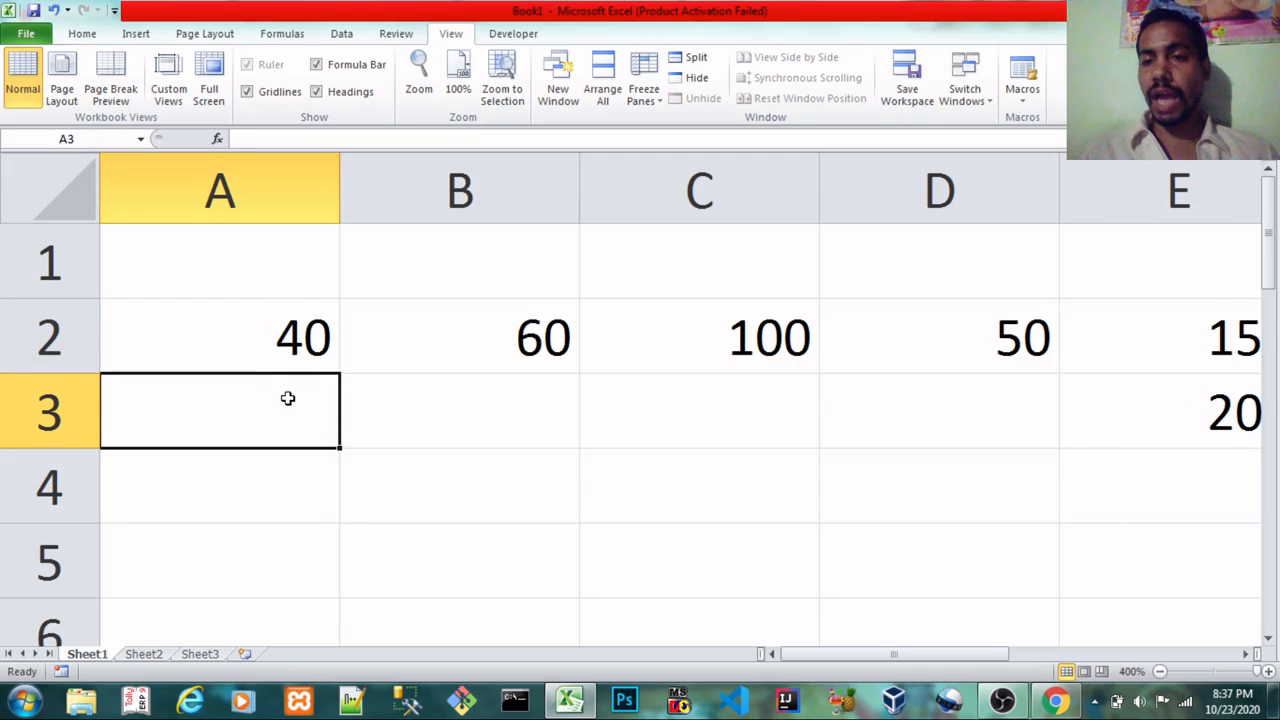
pyautogui.hotkey('ctrl', 'Right')
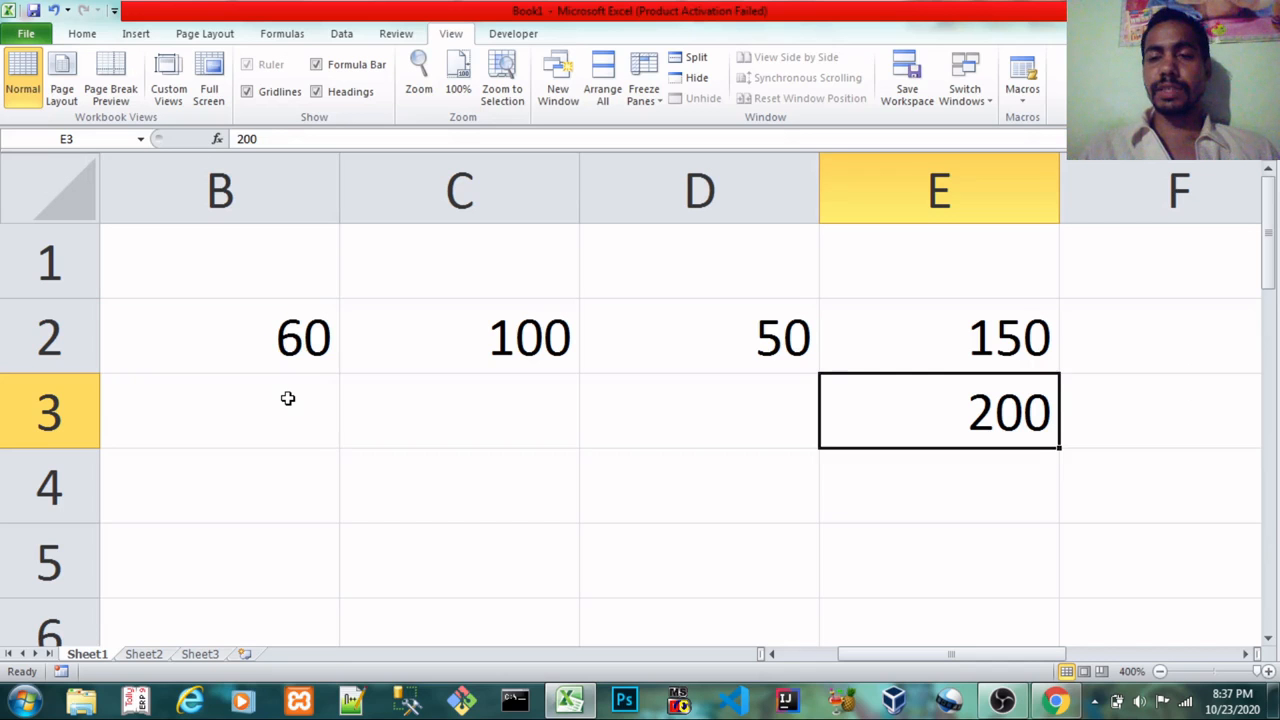
pyautogui.press('Up')
pyautogui.press('Down')
pyautogui.press('Delete')
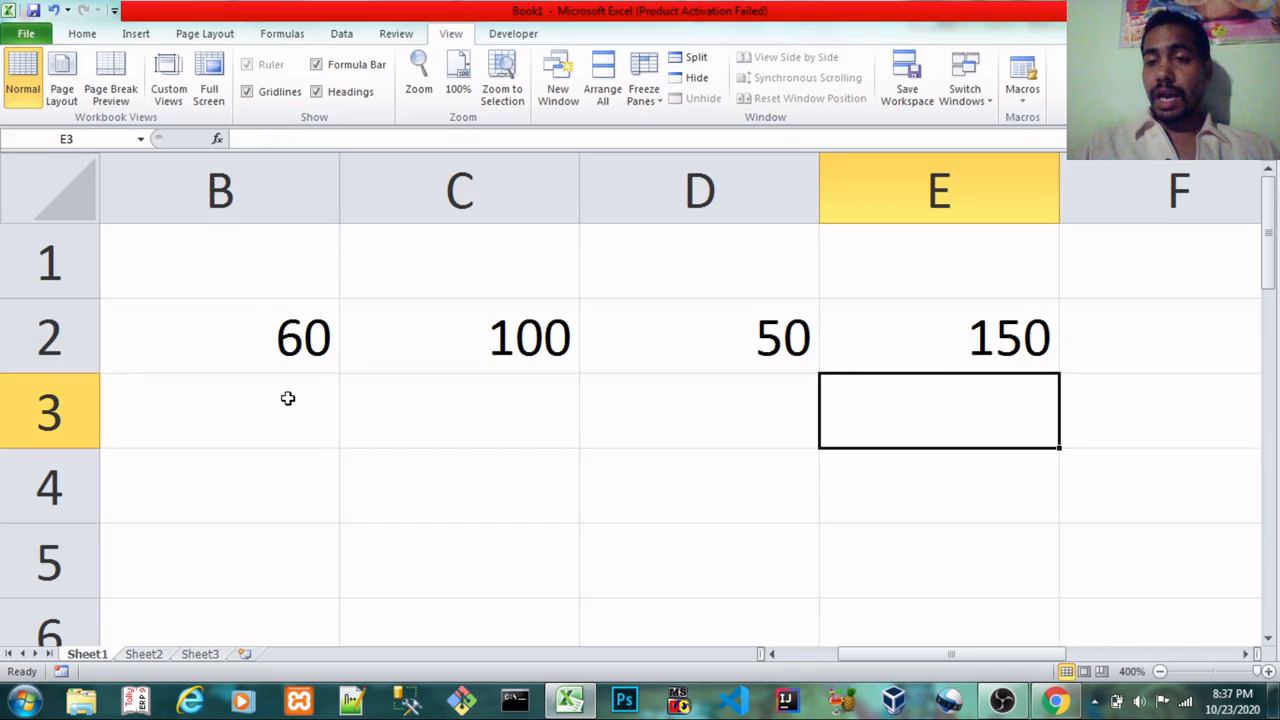
pyautogui.press('Up')
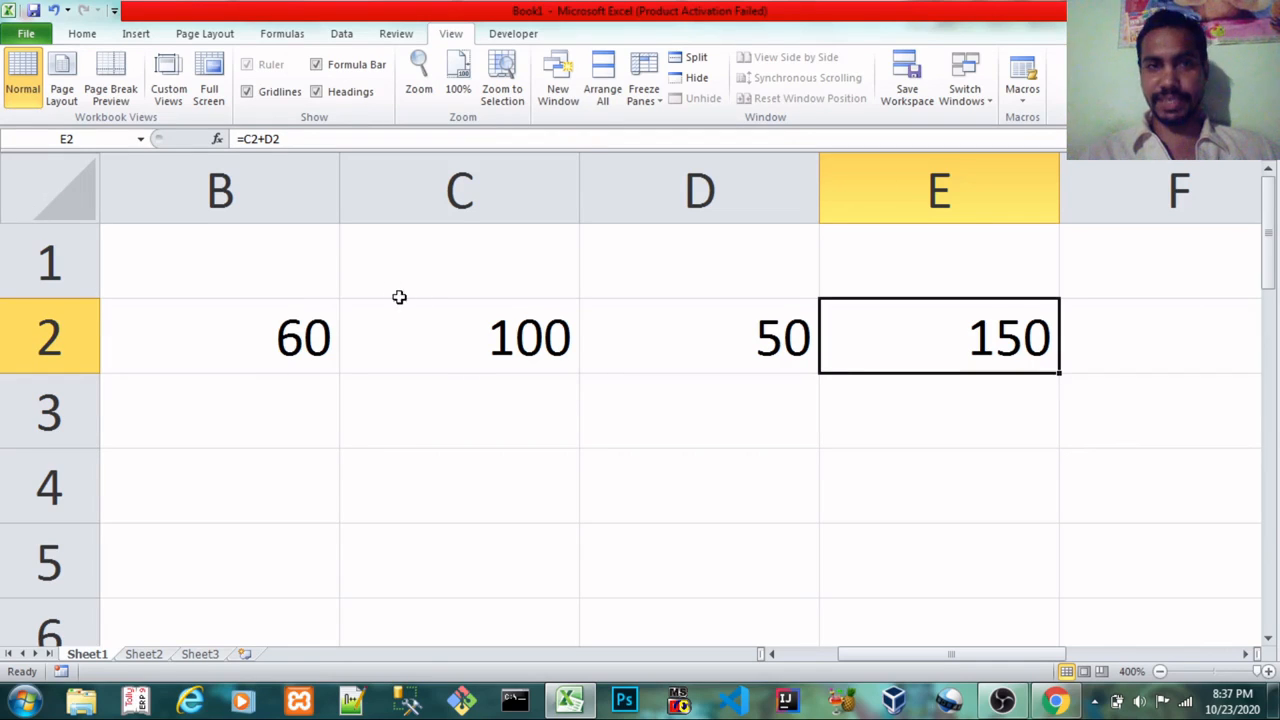
# Start a What-If Goal Seek with the sum in E2 as the set cell and 200 as the target value
pyautogui.click(346, 38)
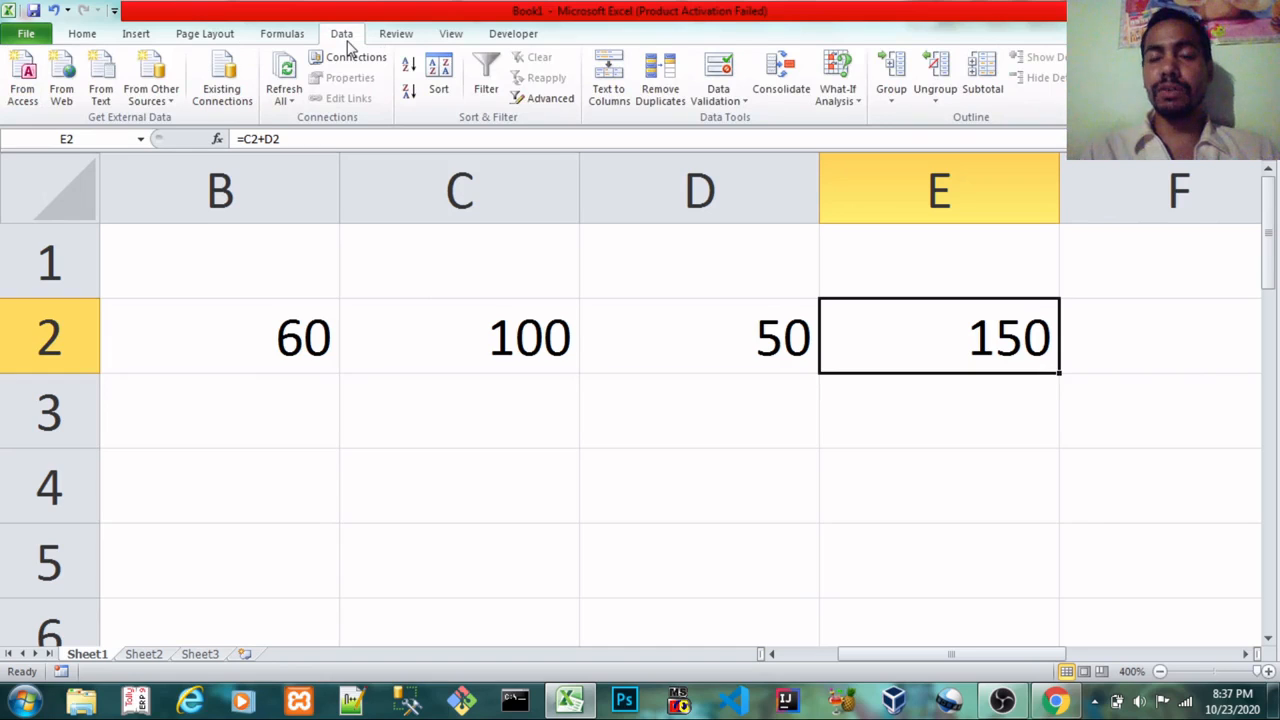
pyautogui.click(843, 110)
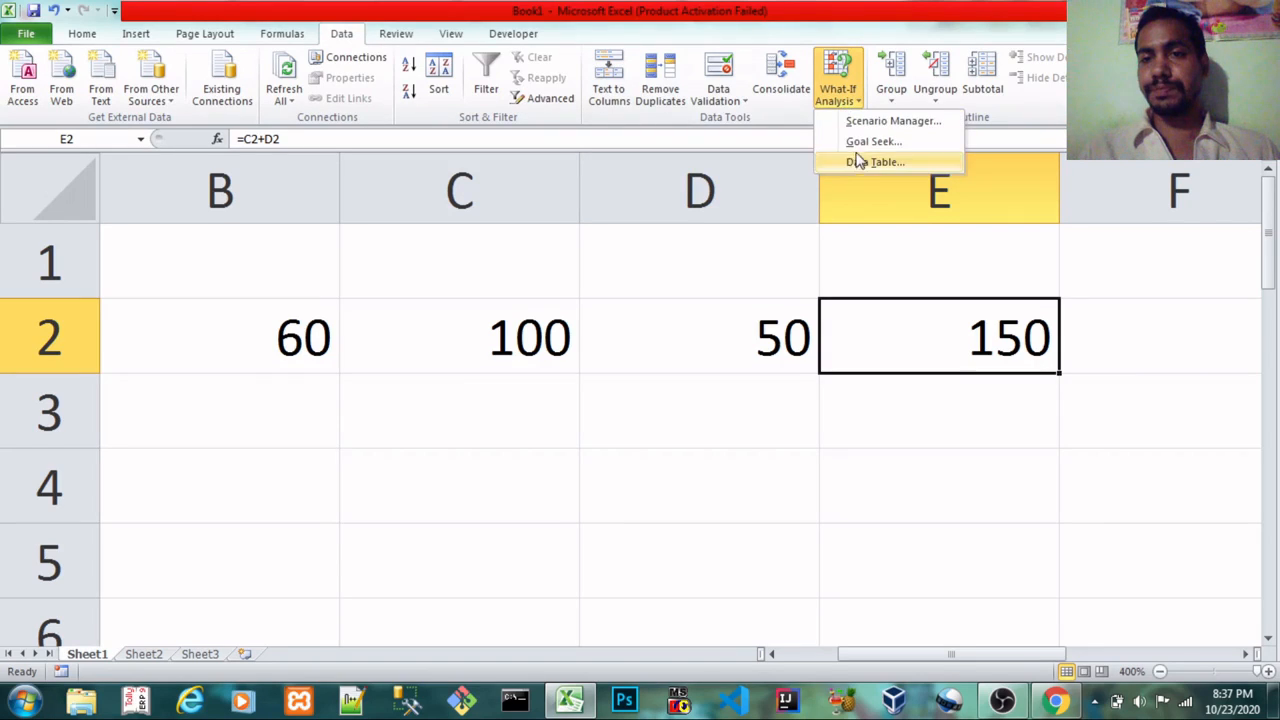
pyautogui.click(860, 141)
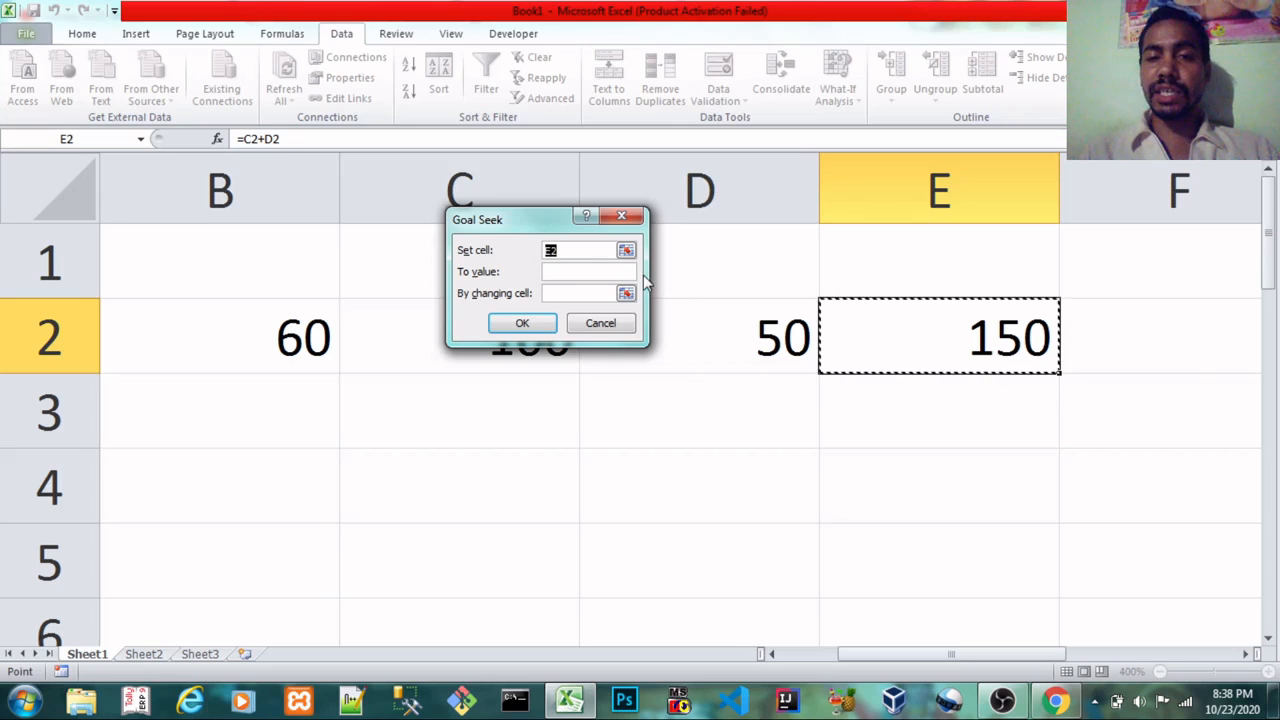
pyautogui.click(1025, 340)
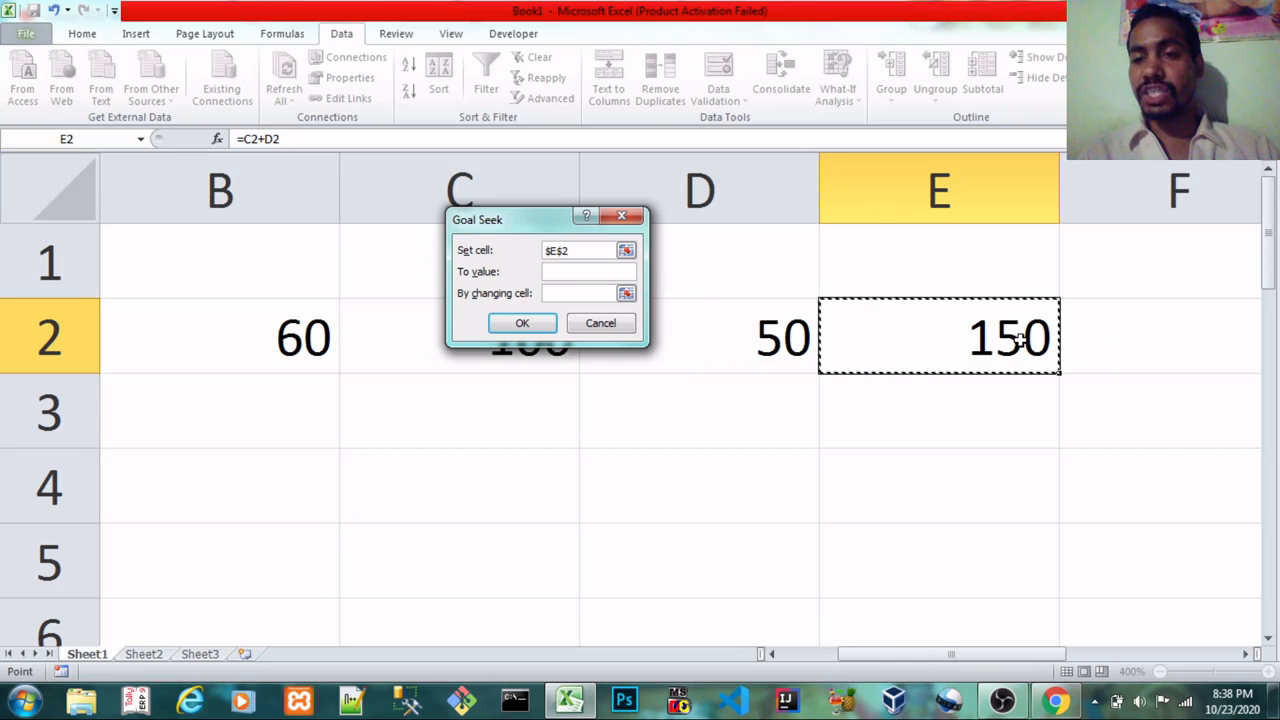
pyautogui.click(584, 272)
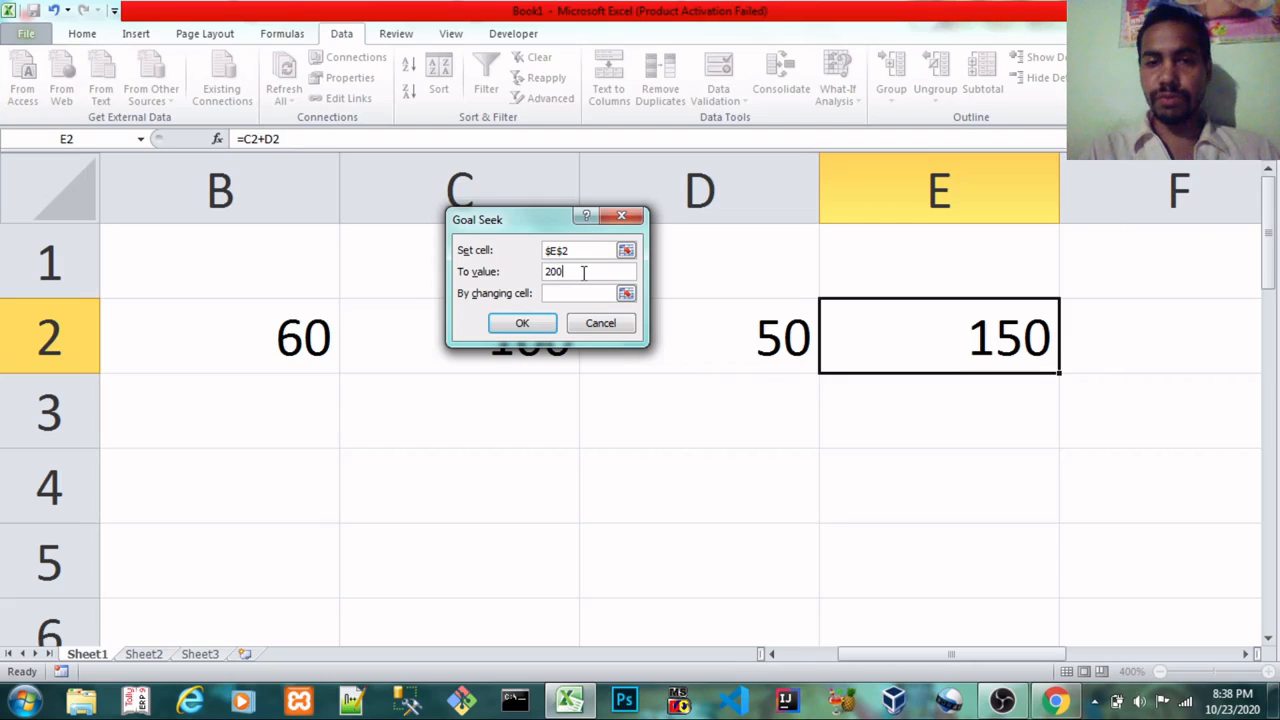
# Assign A2 as the changing cell, run the Goal Seek and accept its solution
pyautogui.click(626, 293)
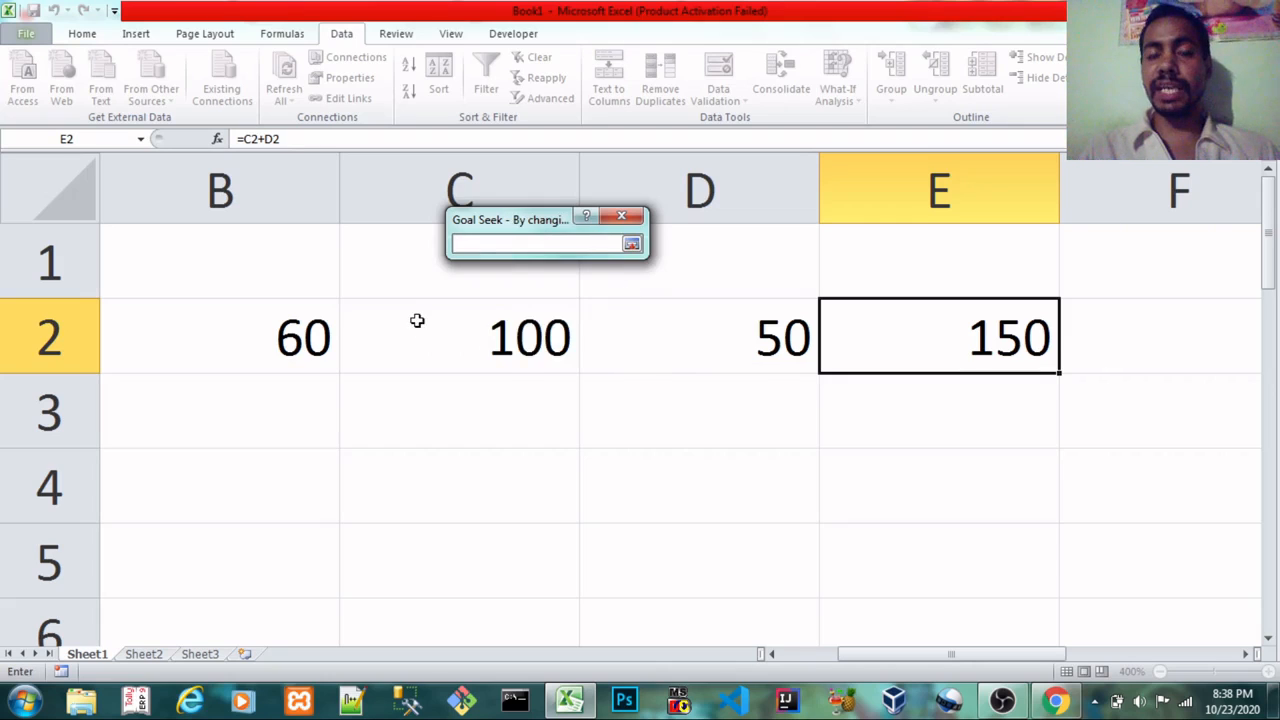
pyautogui.click(276, 316)
pyautogui.press('Left')
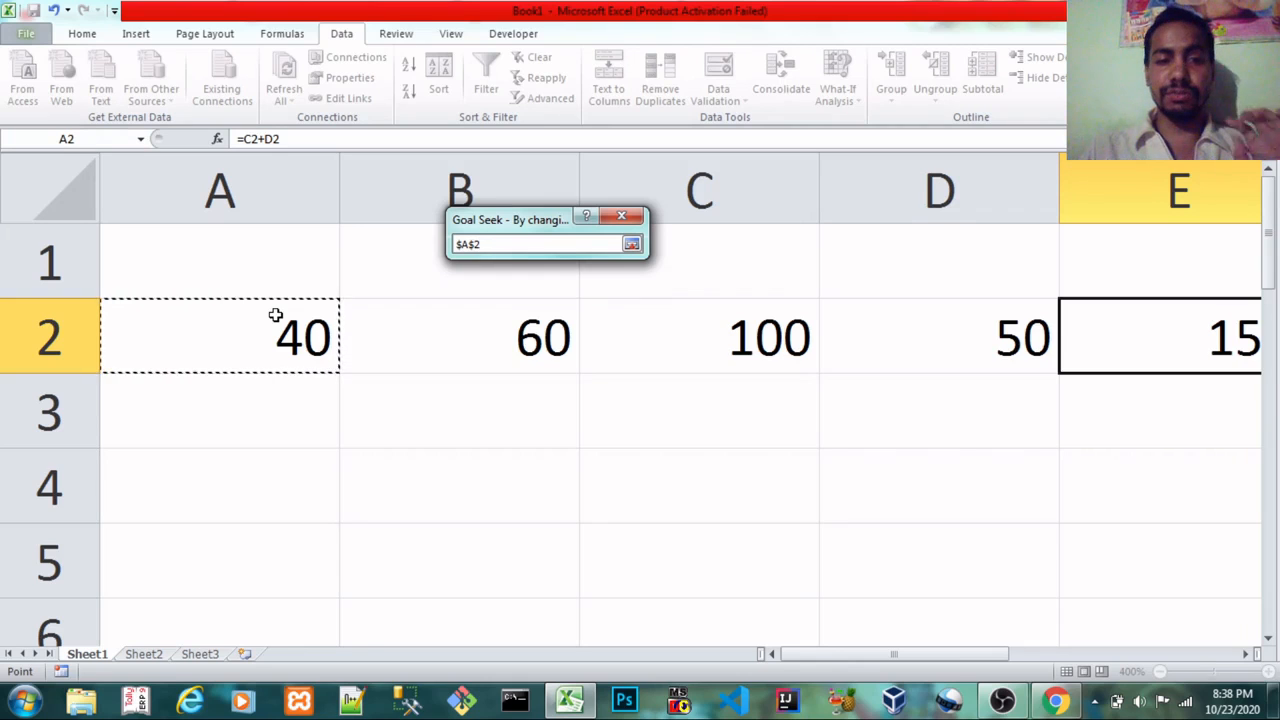
pyautogui.click(632, 245)
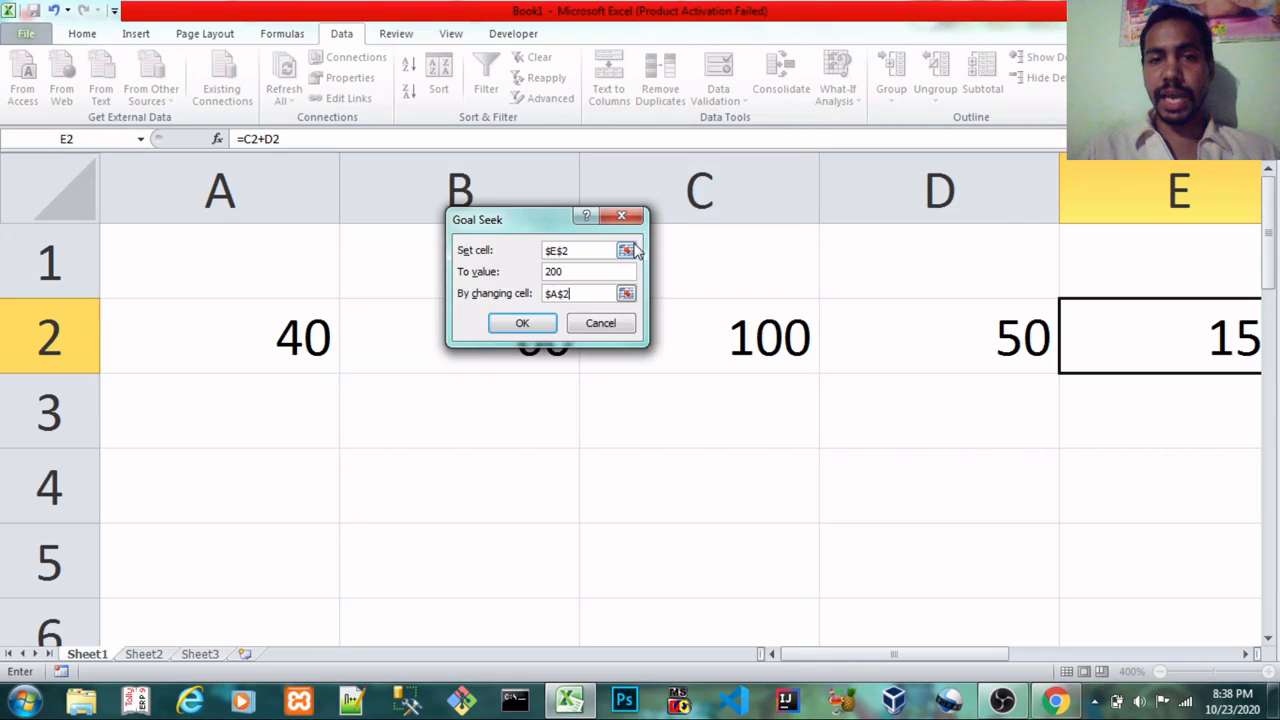
pyautogui.click(516, 326)
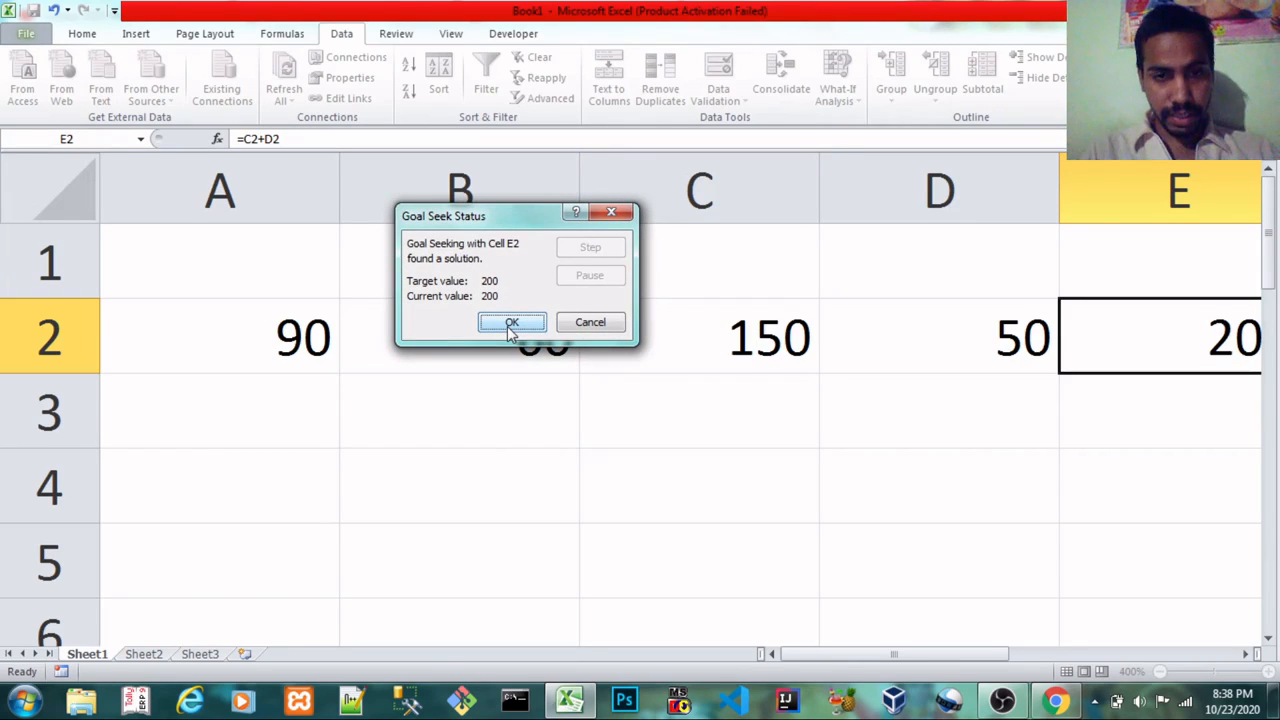
pyautogui.click(510, 325)
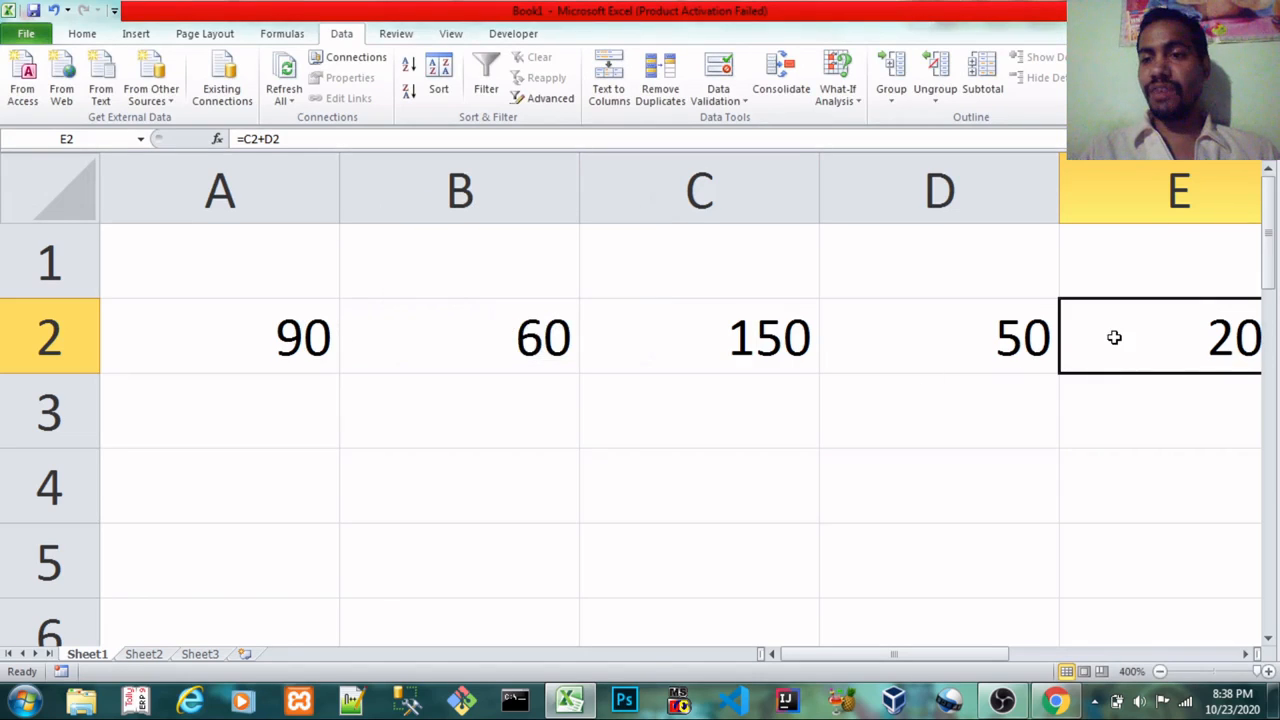
# Compare the final sum in E2 with the first number in A2
pyautogui.press('Right')
pyautogui.press('Left')
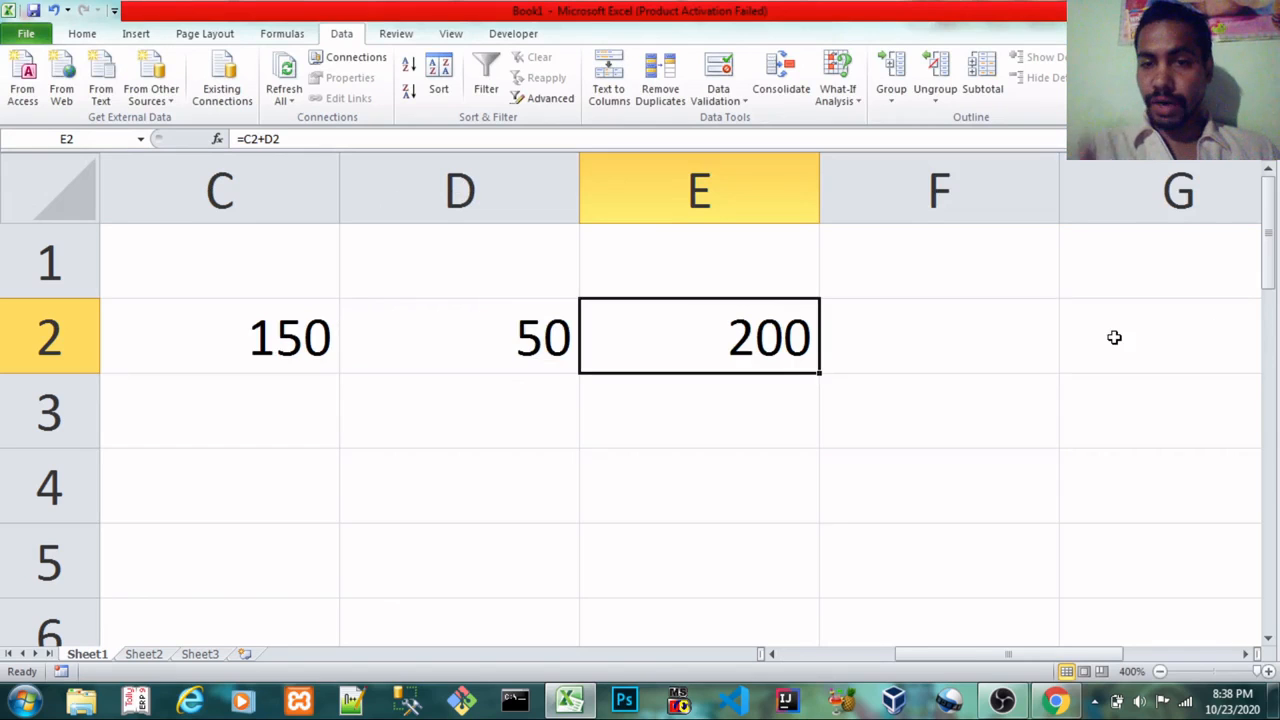
pyautogui.press('Home')
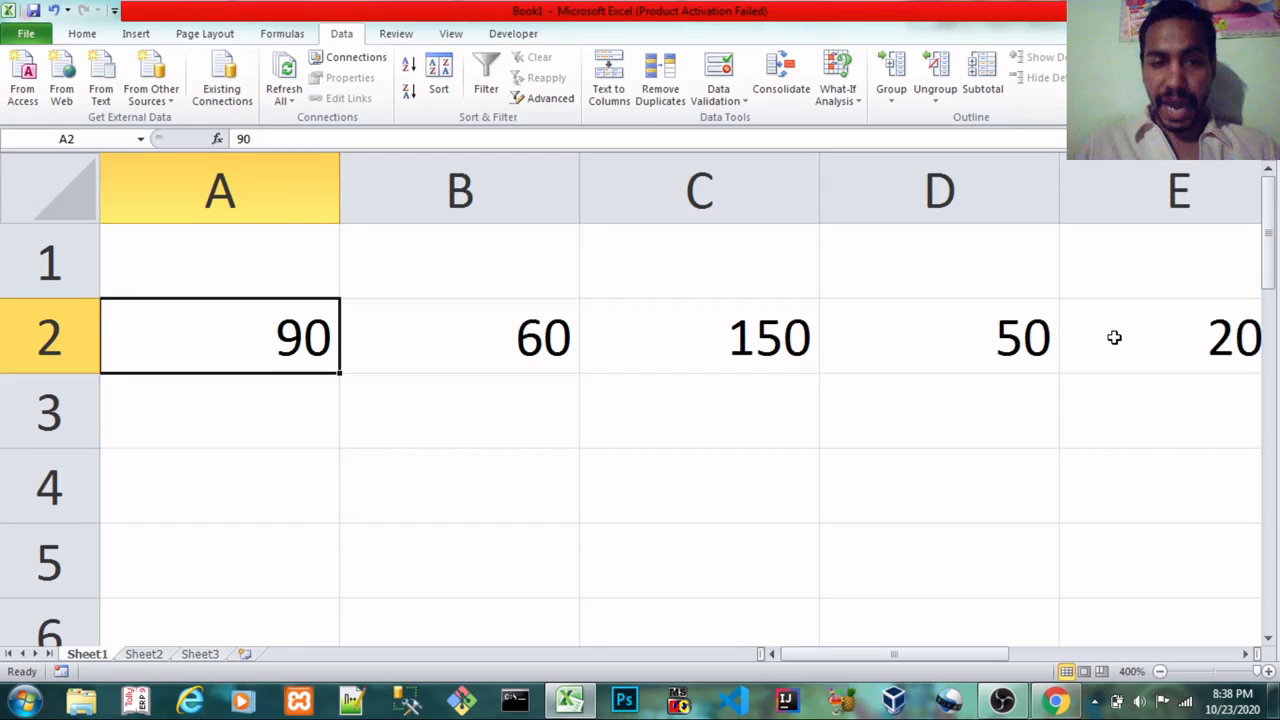
pyautogui.hotkey('ctrl', 'Right')
pyautogui.press('Home')
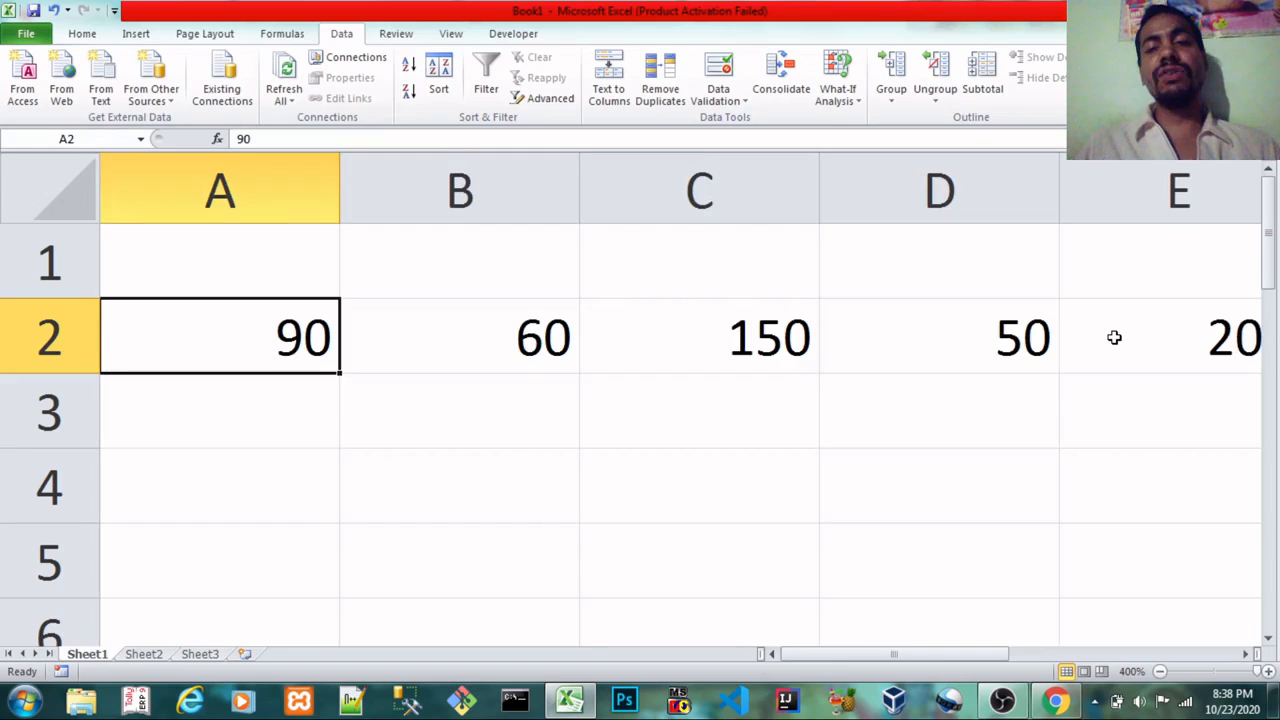
pyautogui.hotkey('ctrl', 'shift', 'Right')
pyautogui.press('Home')
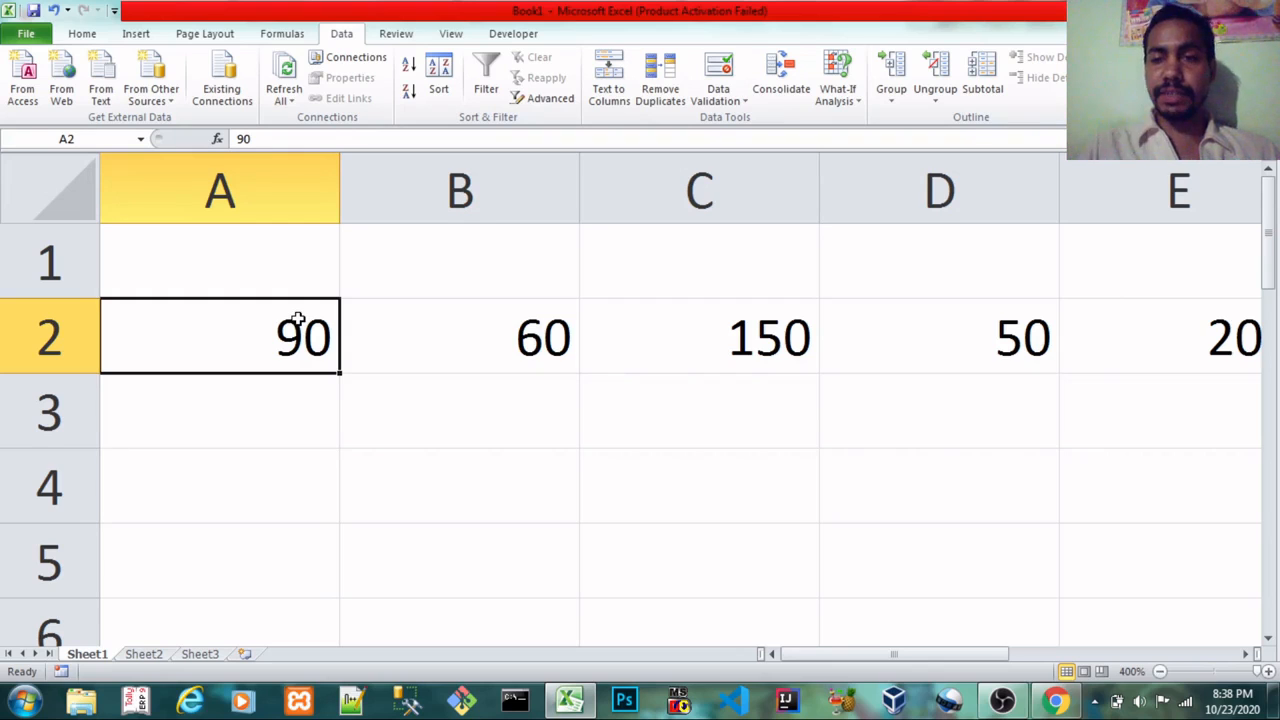
# Review the cells across row 2 and inspect the formula behind the intermediate sum in C2
pyautogui.press('Right')
pyautogui.press('Right')
pyautogui.press('Right')
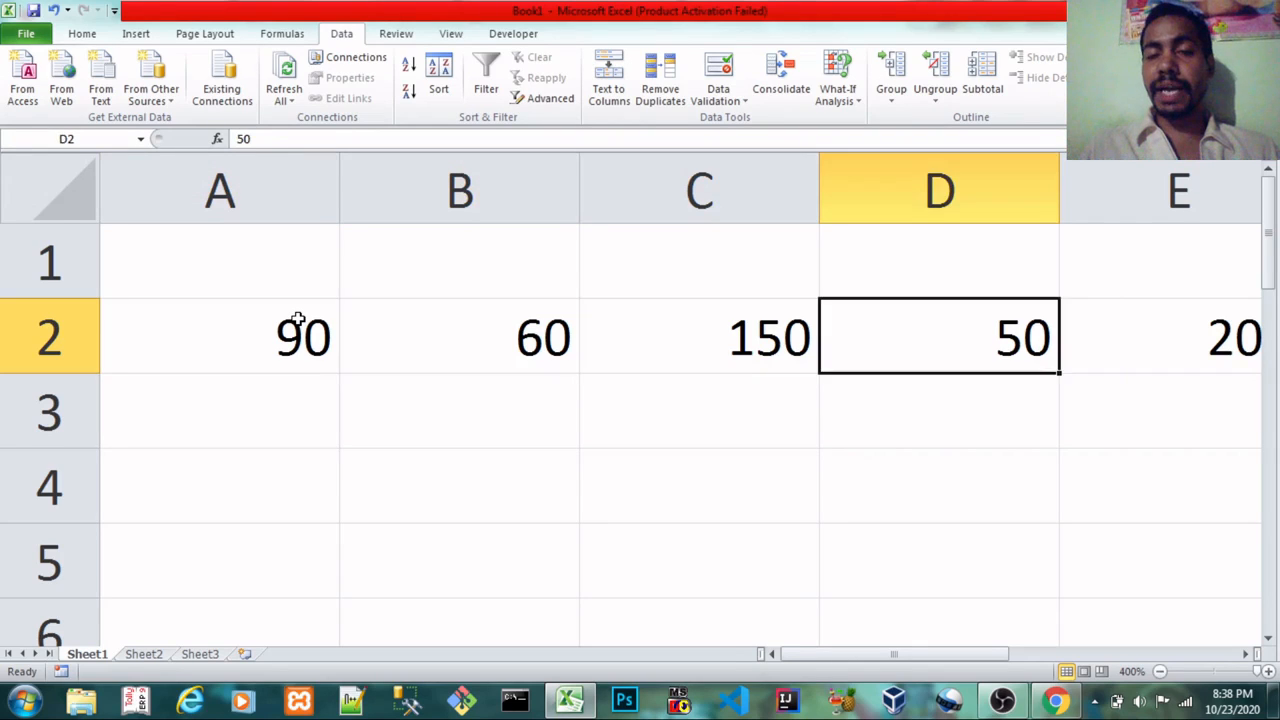
pyautogui.press('Left')
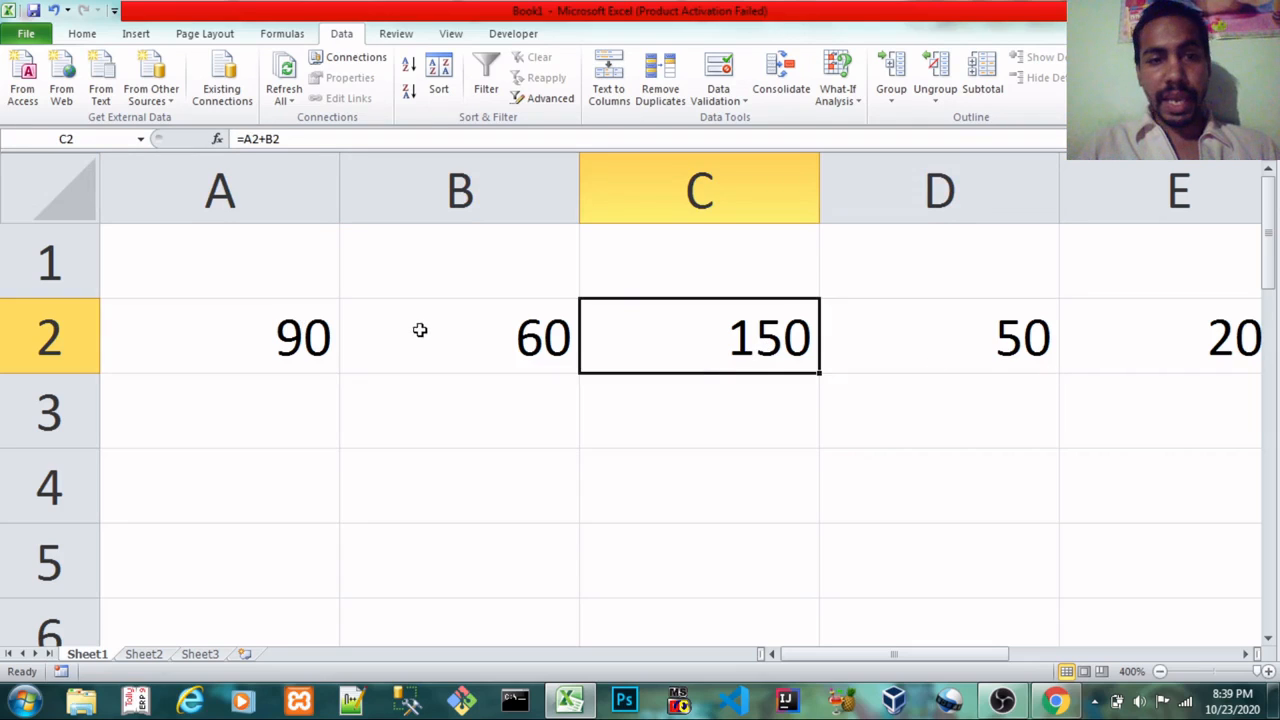
pyautogui.moveTo(420, 331); pyautogui.dragTo(1174, 306)
pyautogui.click(1220, 330)
pyautogui.moveTo(1097, 303); pyautogui.dragTo(892, 324)
pyautogui.click(716, 343)
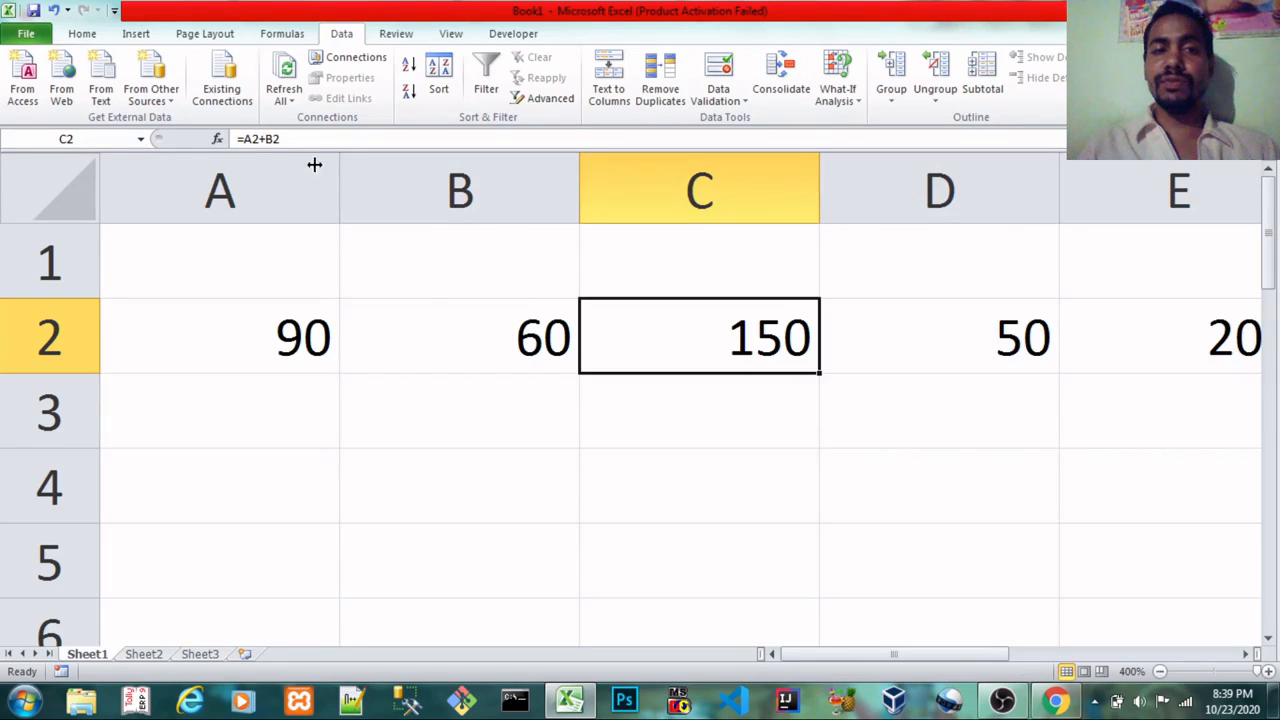
pyautogui.moveTo(323, 137); pyautogui.dragTo(218, 140)
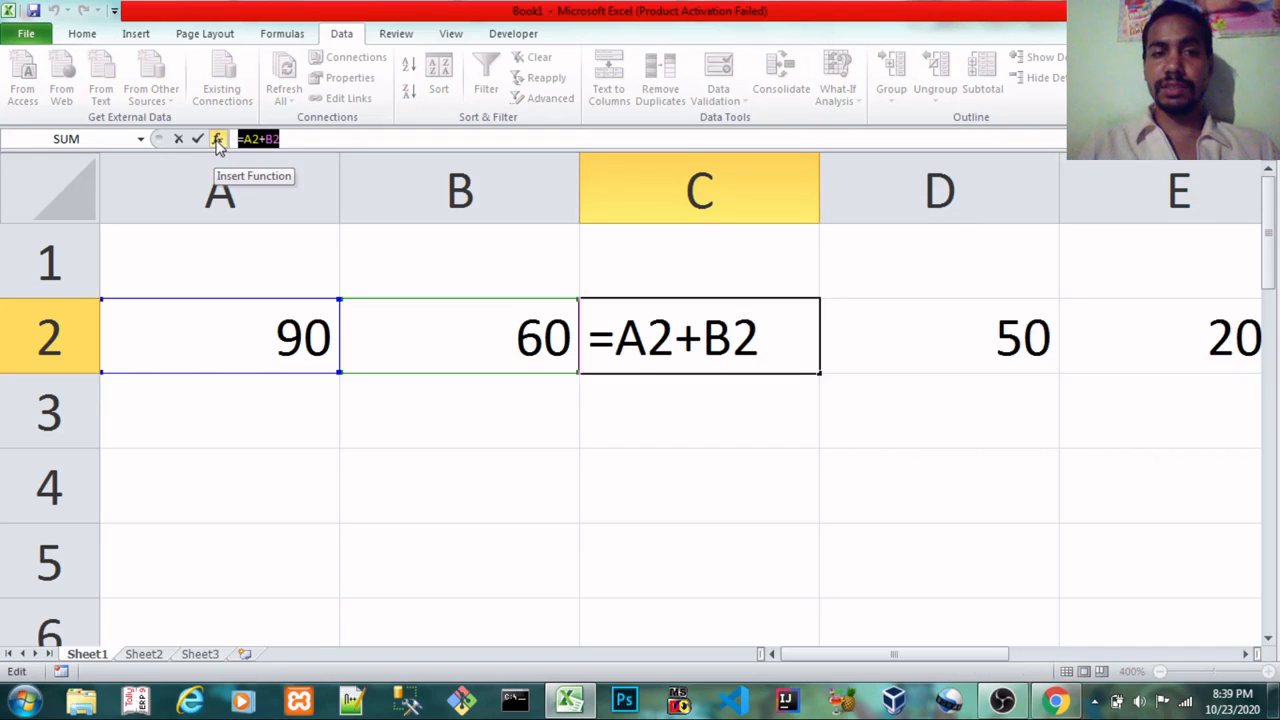
pyautogui.click(197, 139)
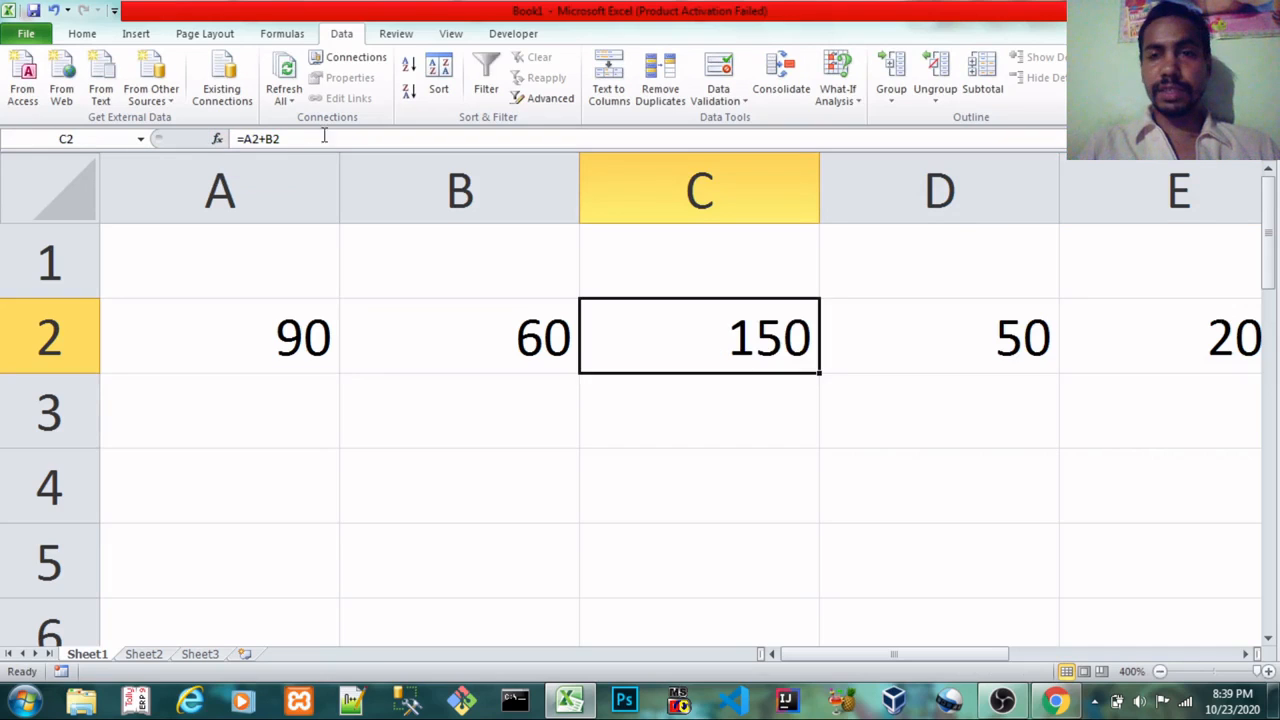
# Start another Goal Seek with A2 as the set cell and 20 as the target value
pyautogui.click(847, 104)
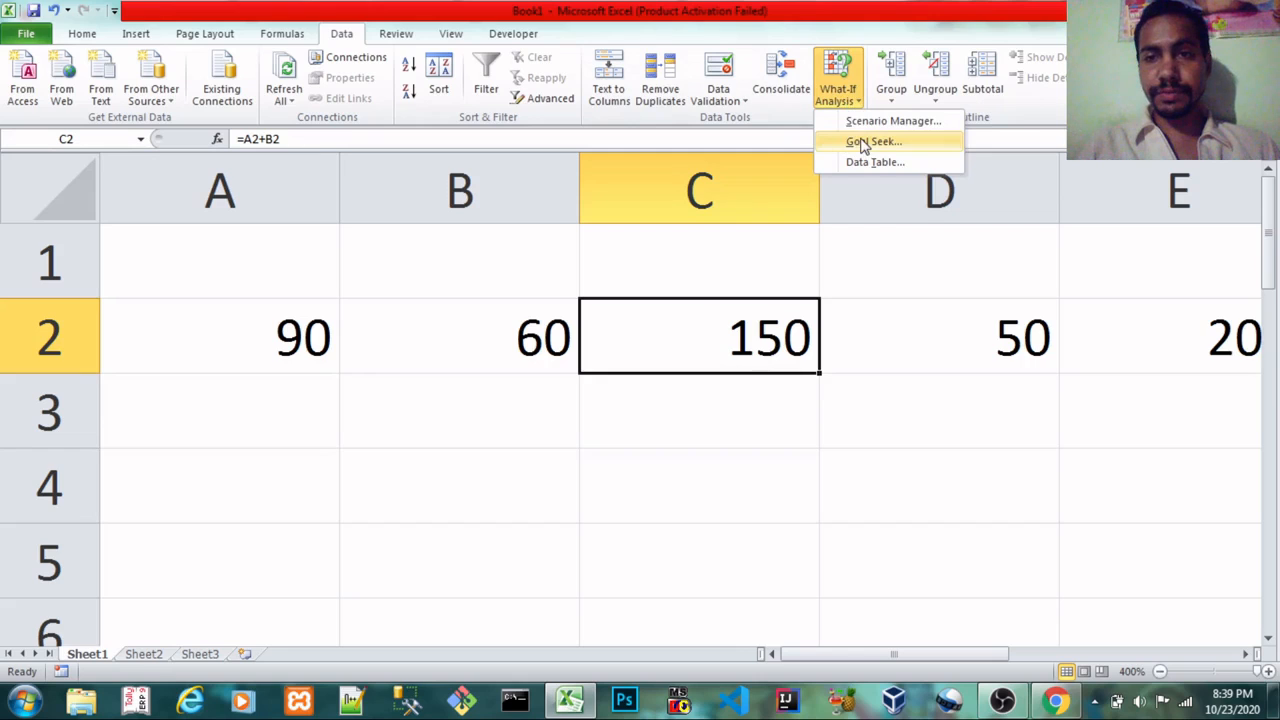
pyautogui.click(864, 143)
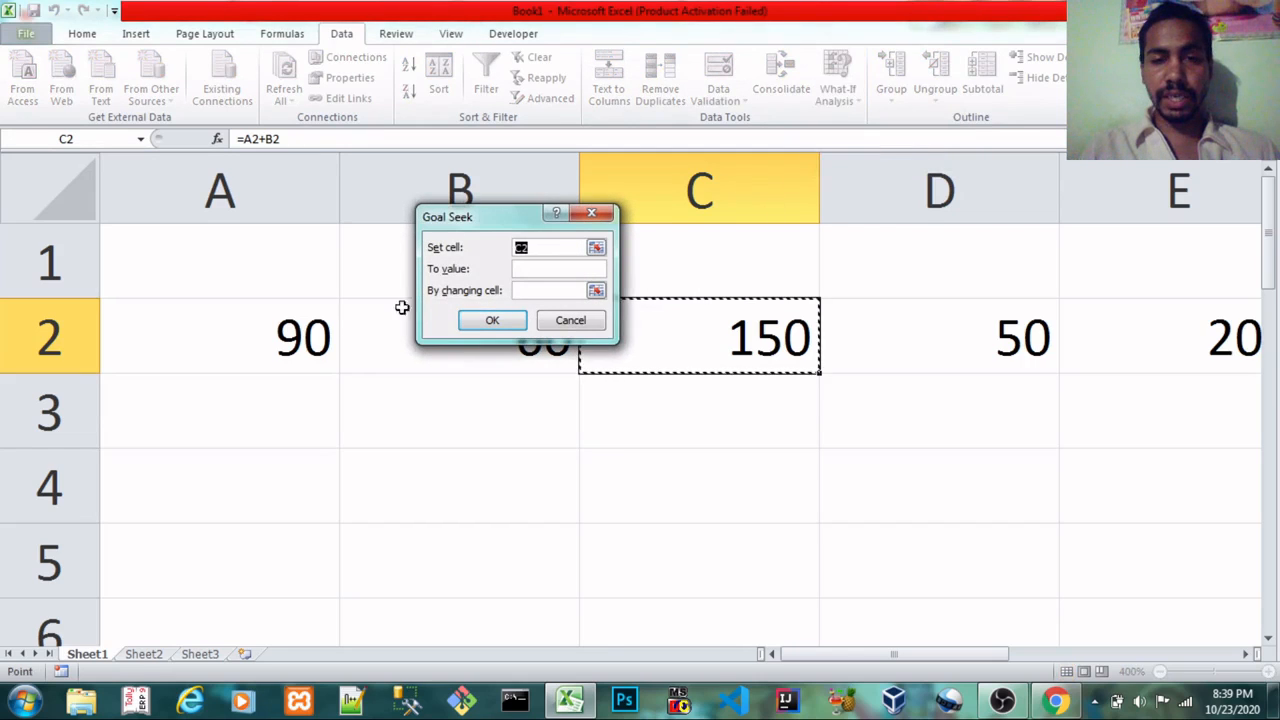
pyautogui.click(596, 248)
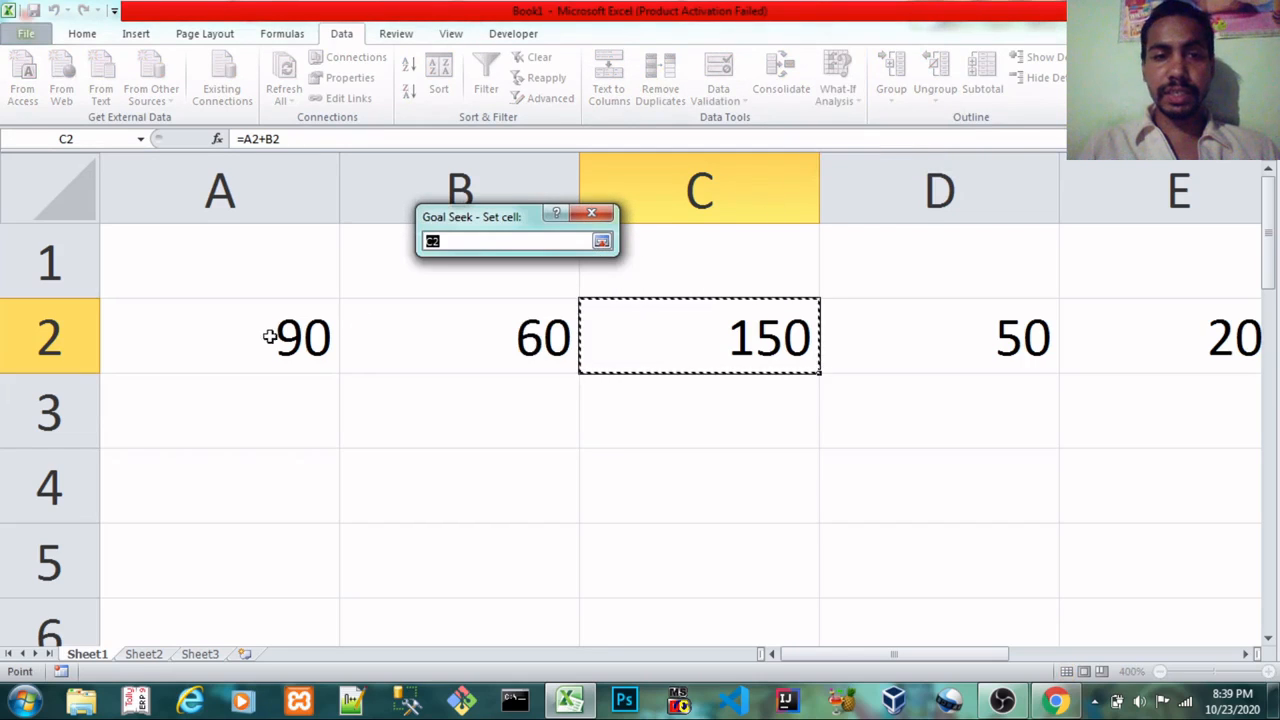
pyautogui.click(268, 337)
pyautogui.click(602, 243)
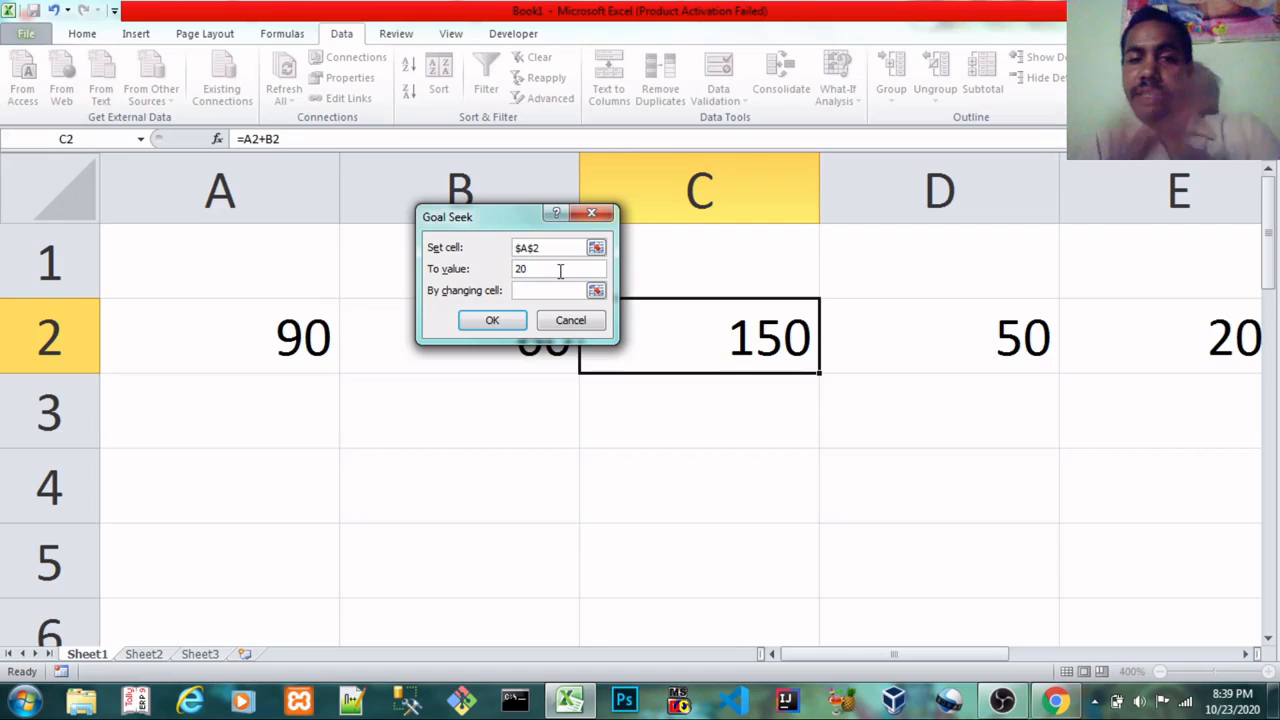
# Assign C2 as the changing cell and try to run the Goal Seek on the constant in A2
pyautogui.click(596, 291)
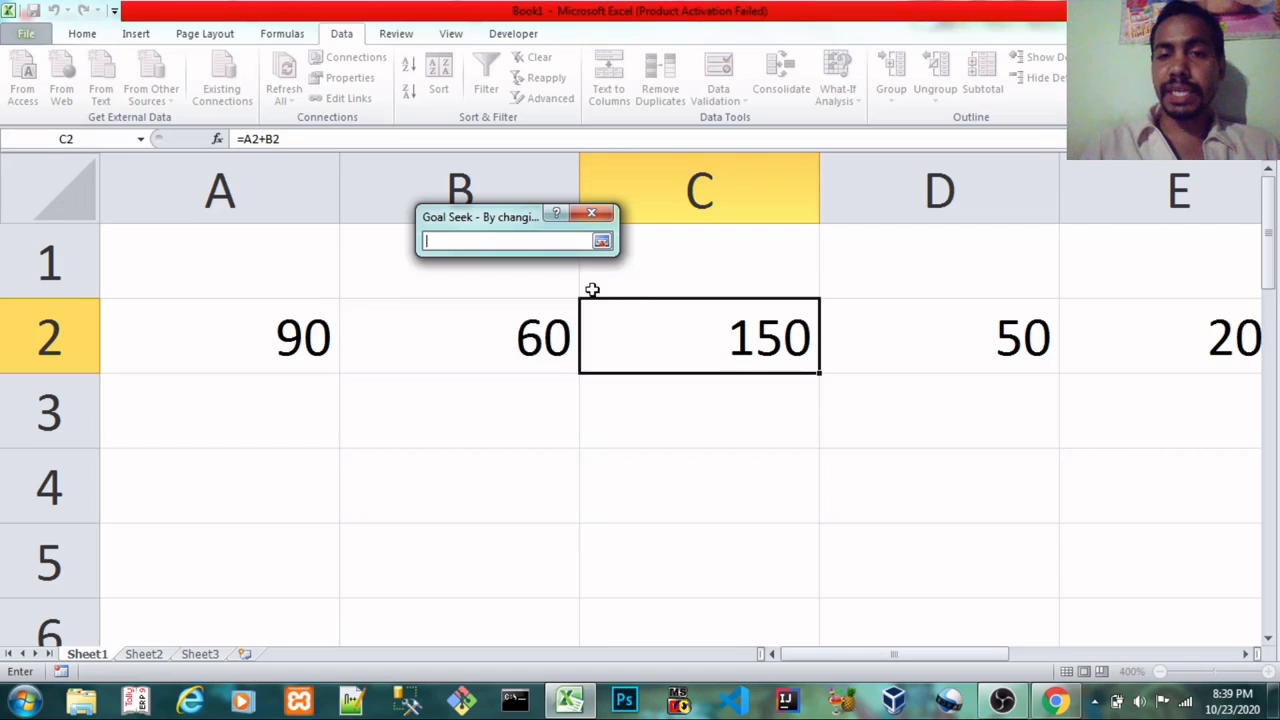
pyautogui.click(714, 332)
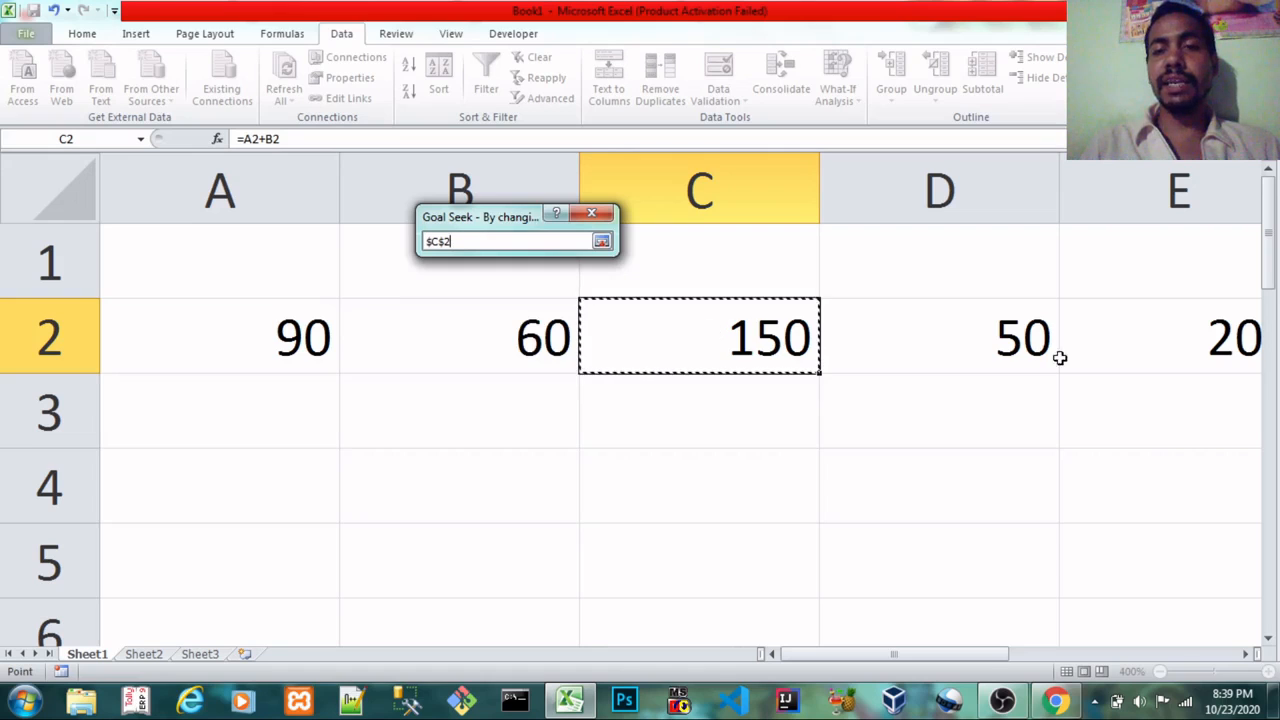
pyautogui.click(1028, 348)
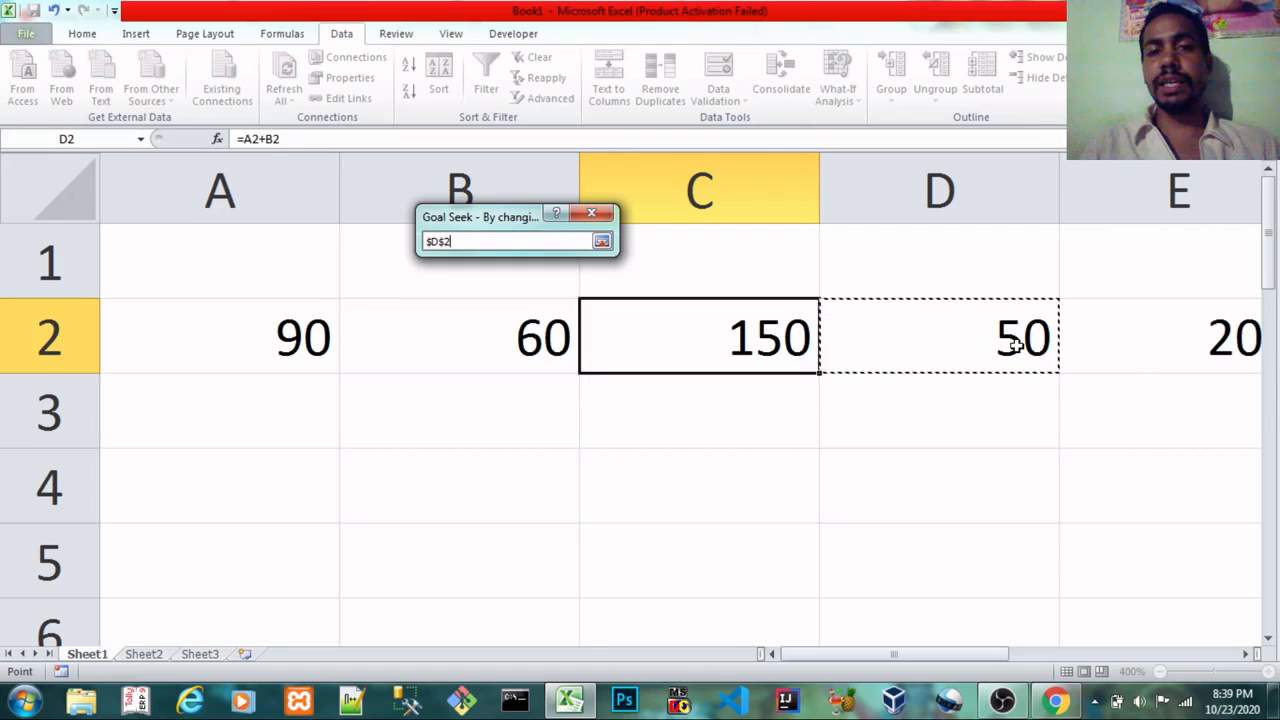
pyautogui.click(1191, 364)
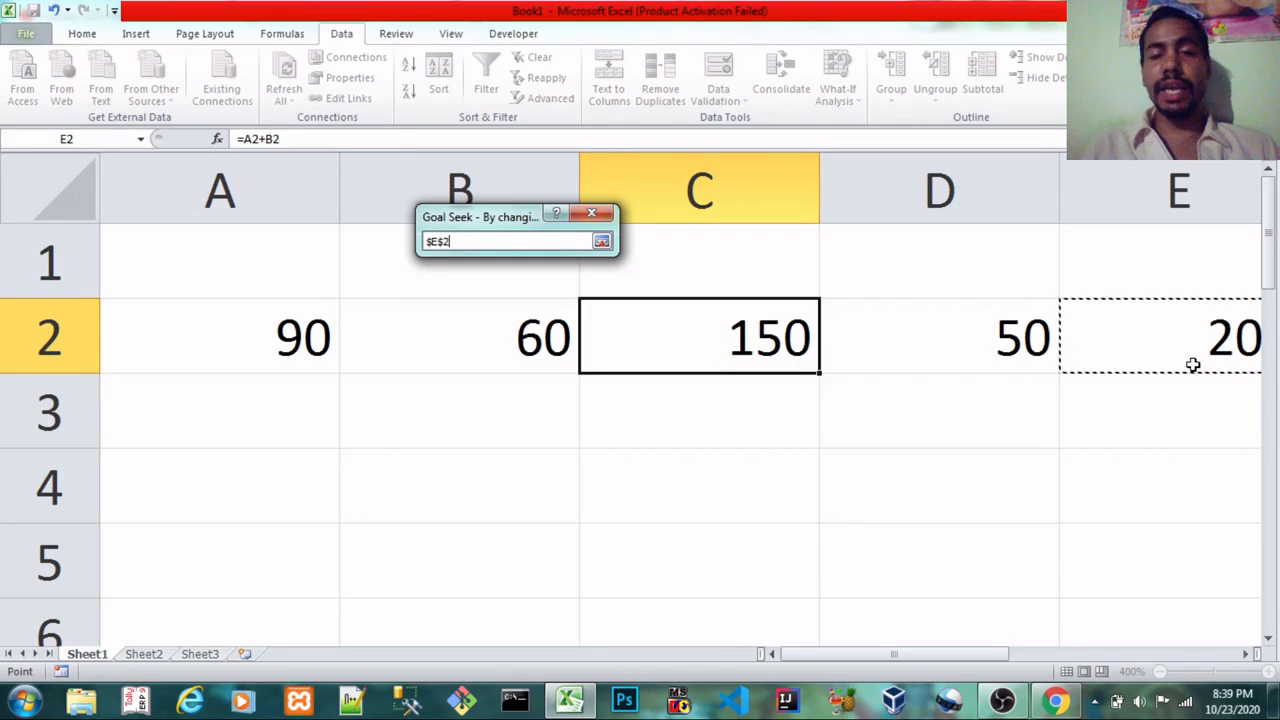
pyautogui.click(717, 338)
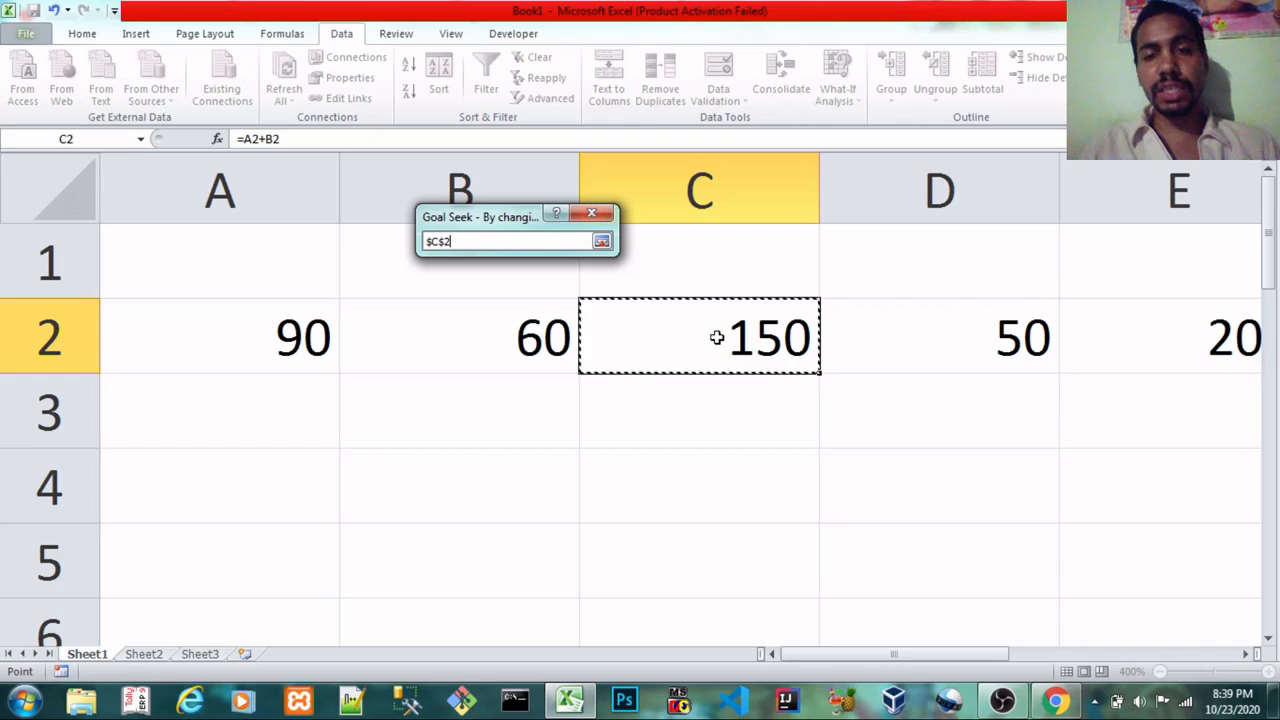
pyautogui.click(1166, 337)
pyautogui.click(740, 335)
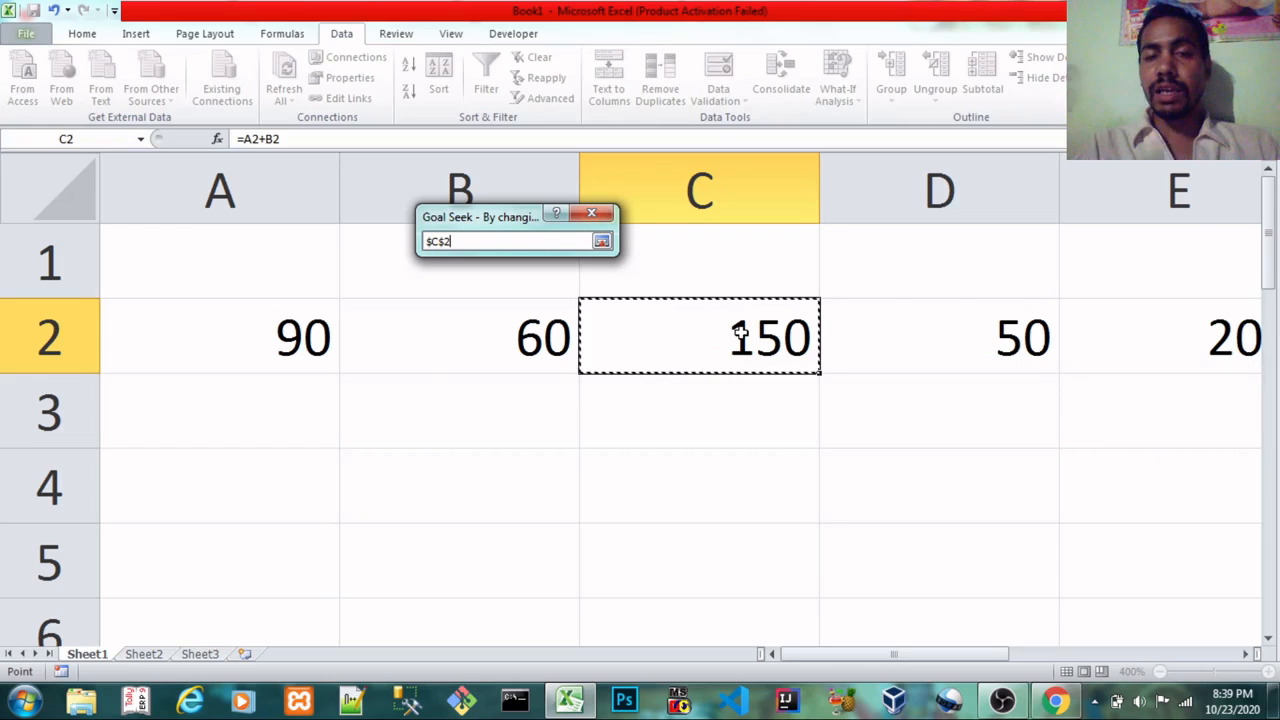
pyautogui.click(601, 241)
pyautogui.click(490, 322)
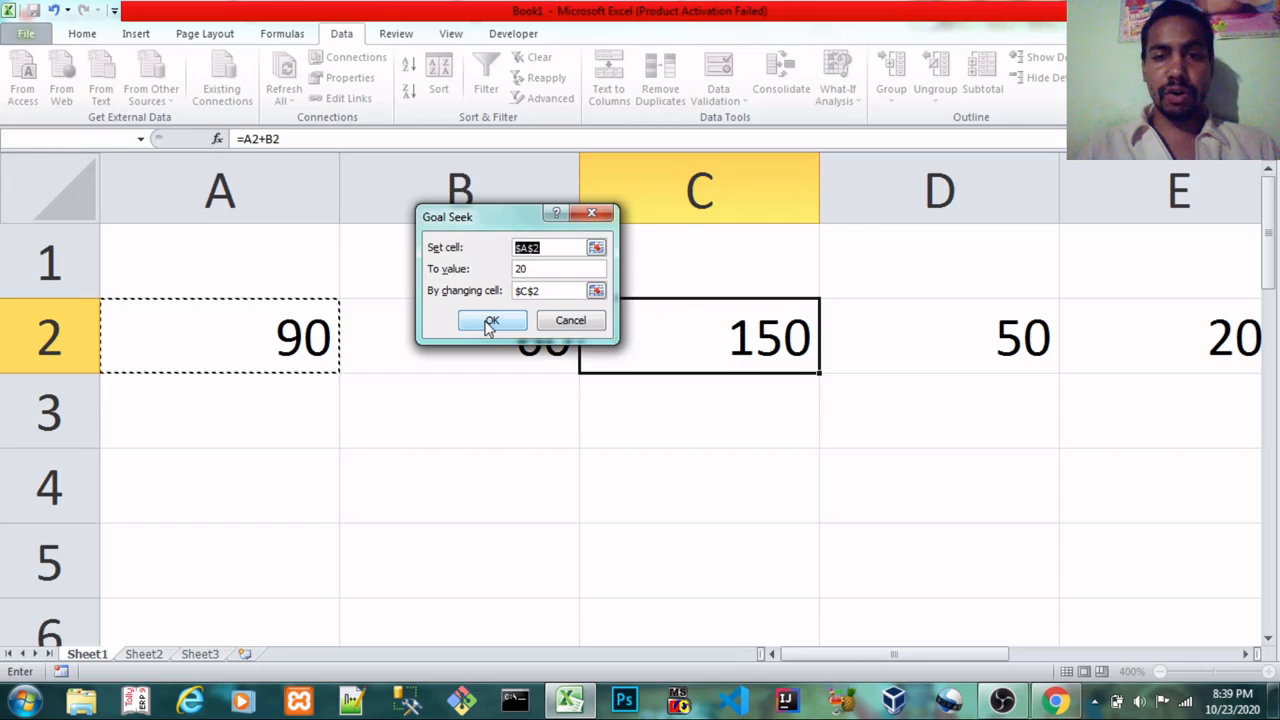
pyautogui.click(490, 324)
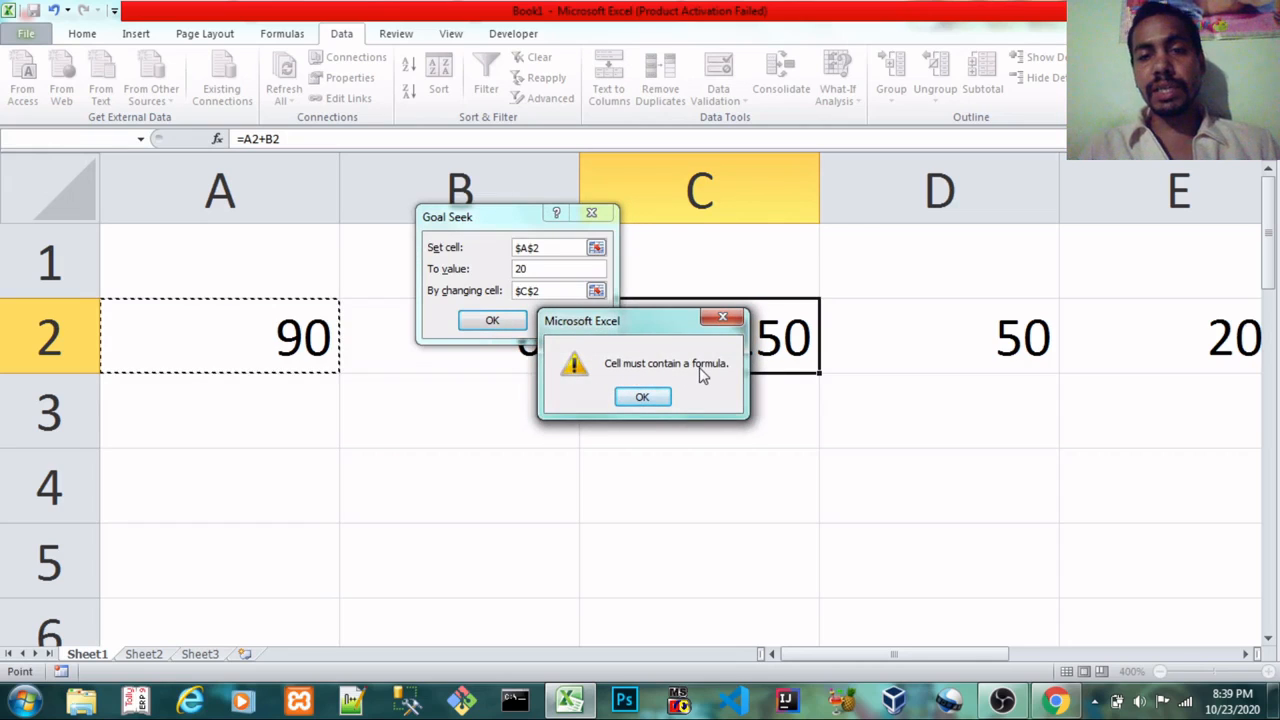
pyautogui.click(642, 400)
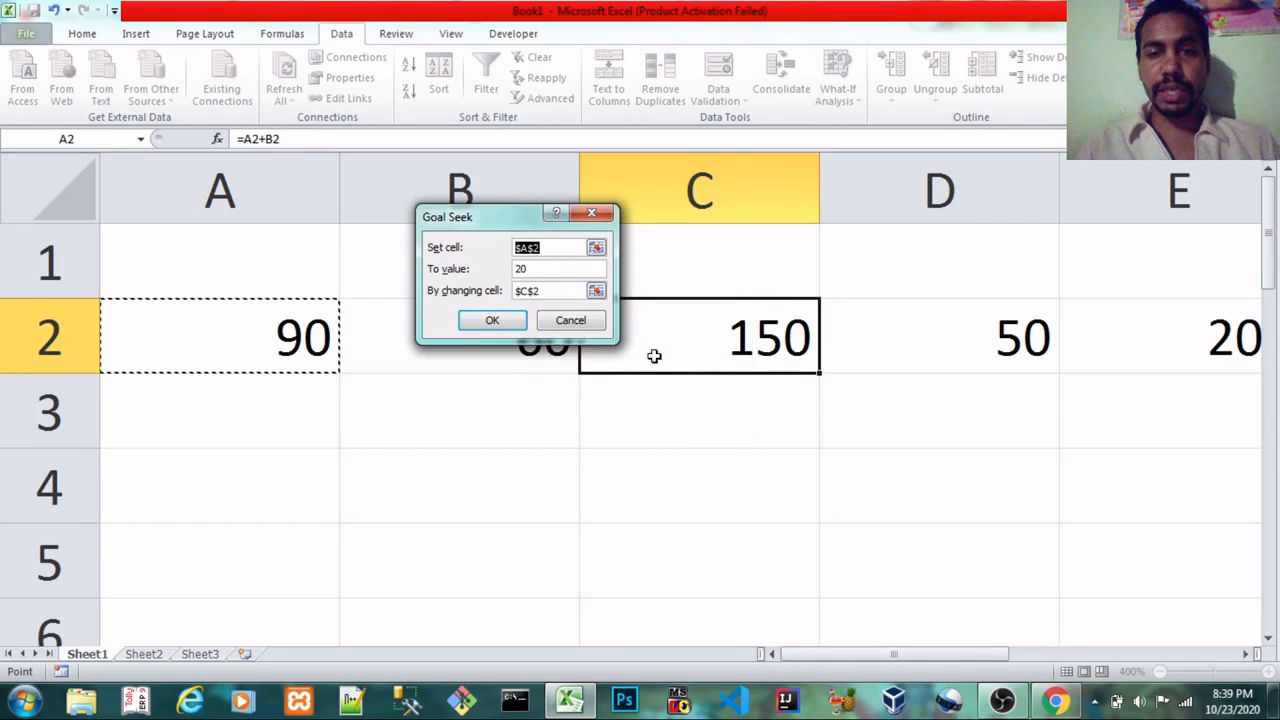
# Change the Goal Seek set cell from A2 to the formula cell C2
pyautogui.click(596, 291)
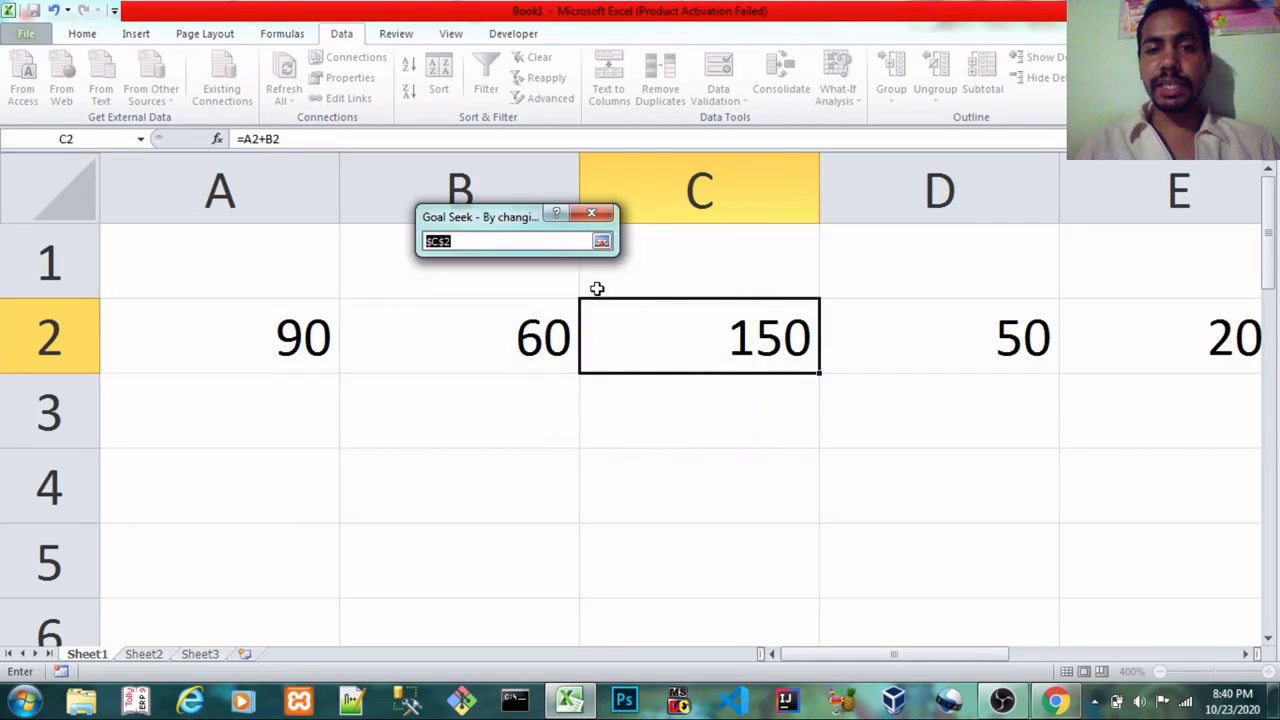
pyautogui.click(604, 242)
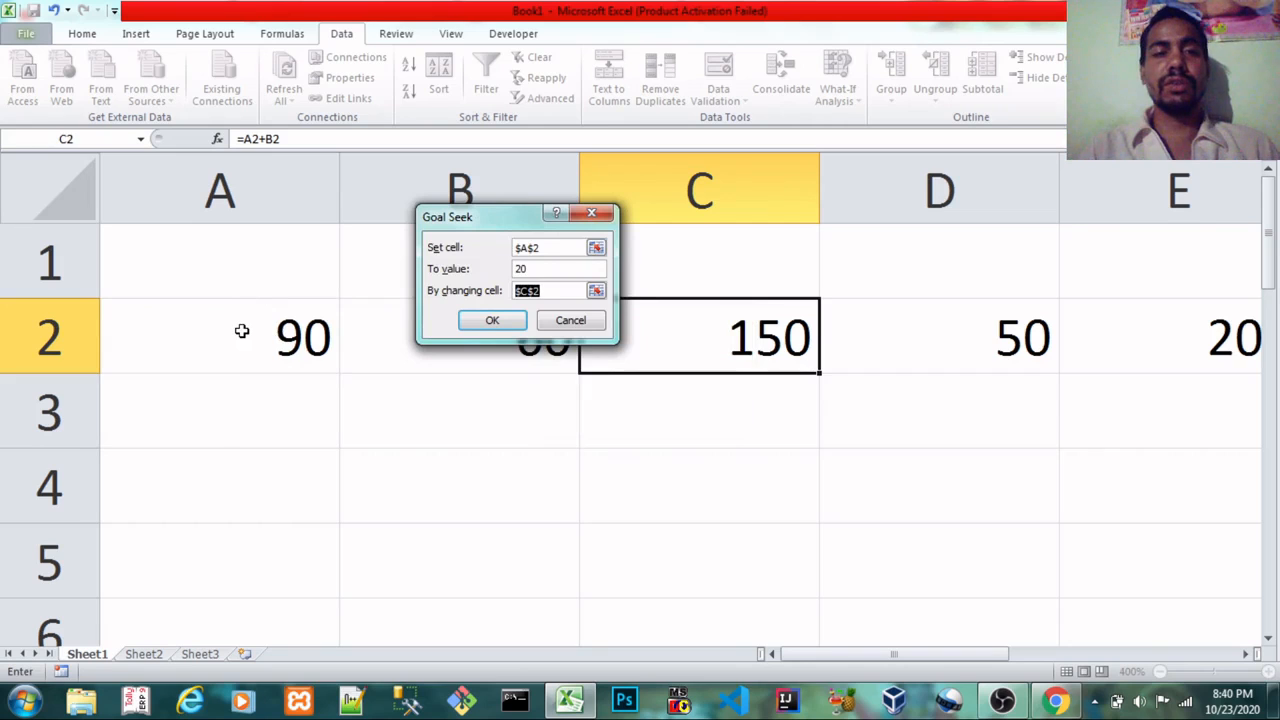
pyautogui.click(596, 247)
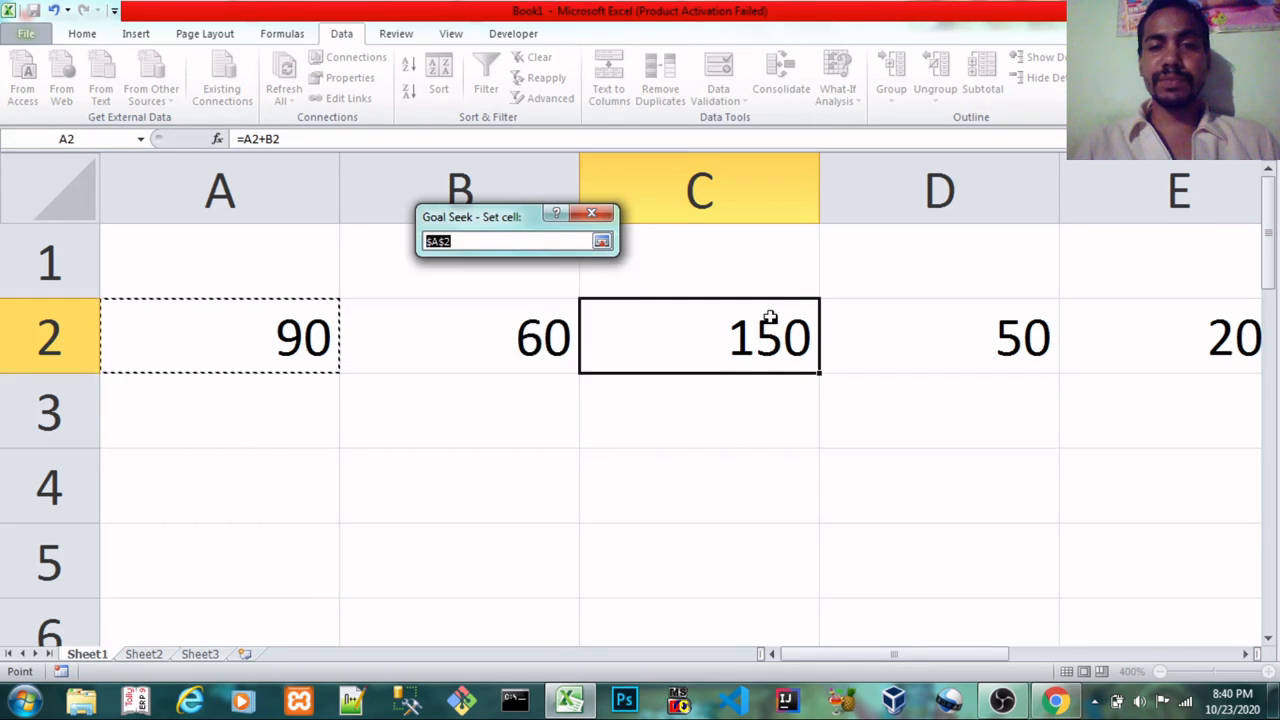
pyautogui.click(789, 329)
pyautogui.click(601, 241)
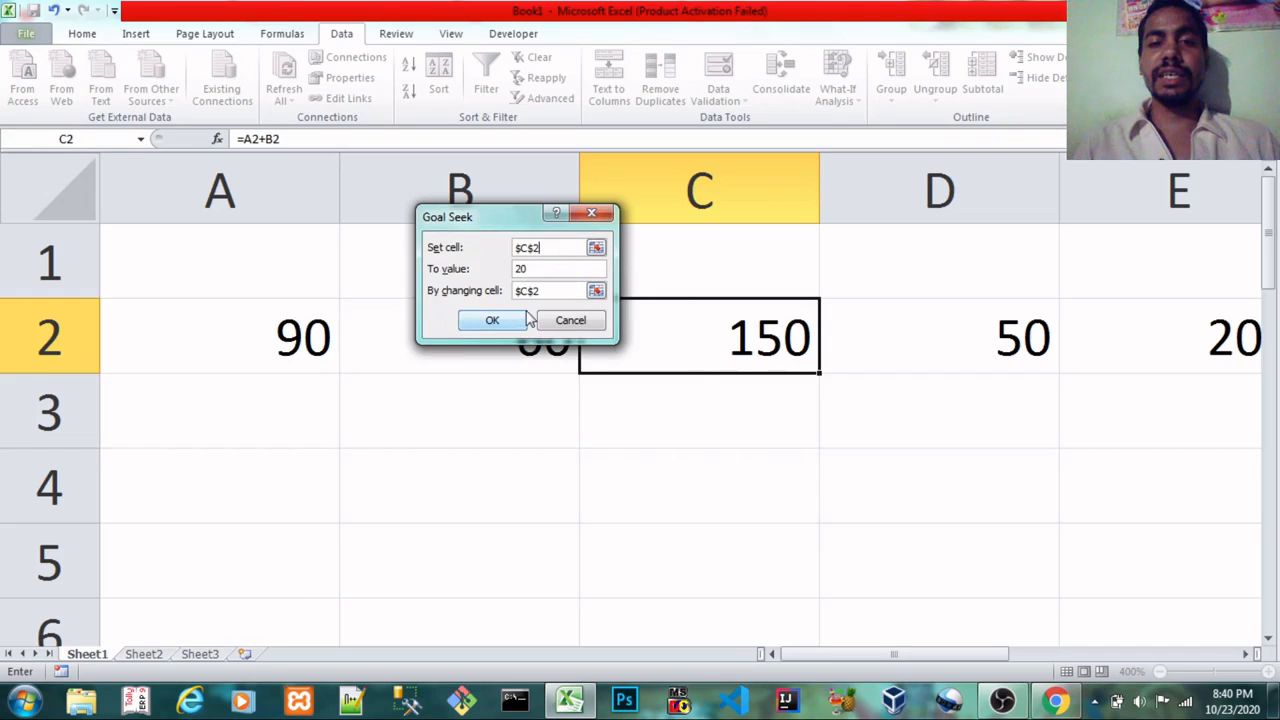
# Assign E2 as the changing cell and try to run the Goal Seek on C2
pyautogui.click(596, 290)
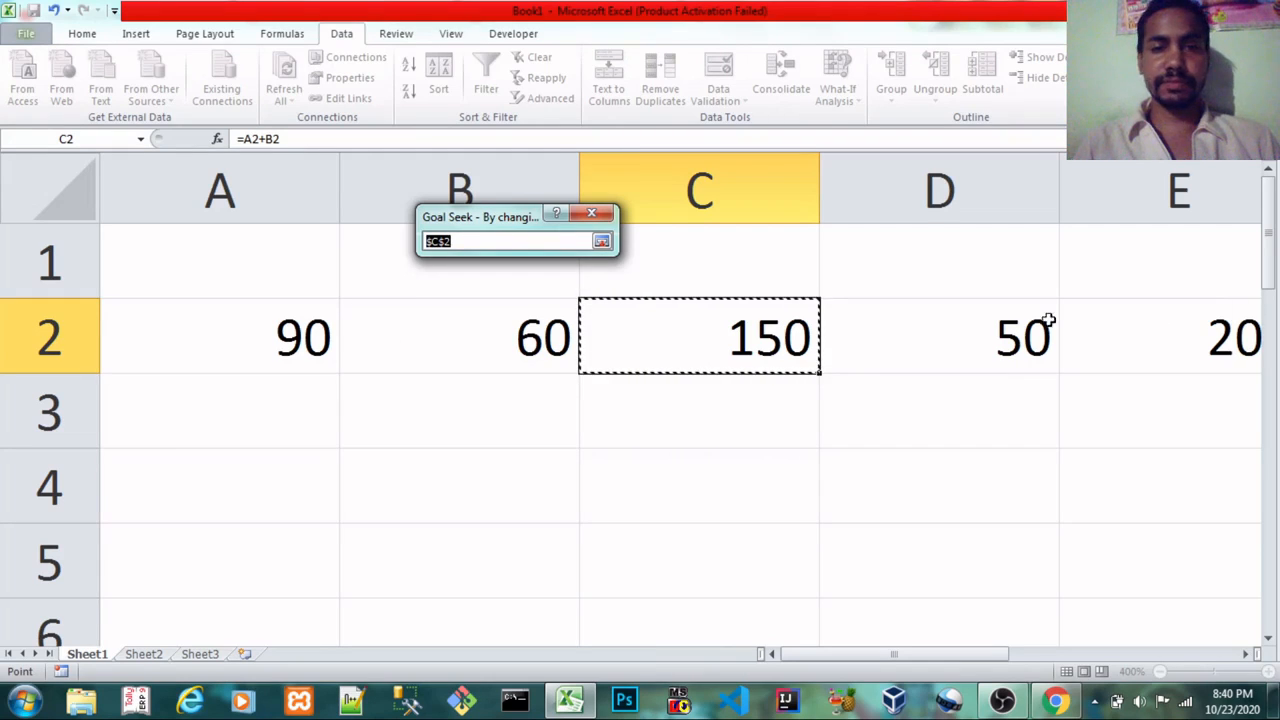
pyautogui.click(1234, 338)
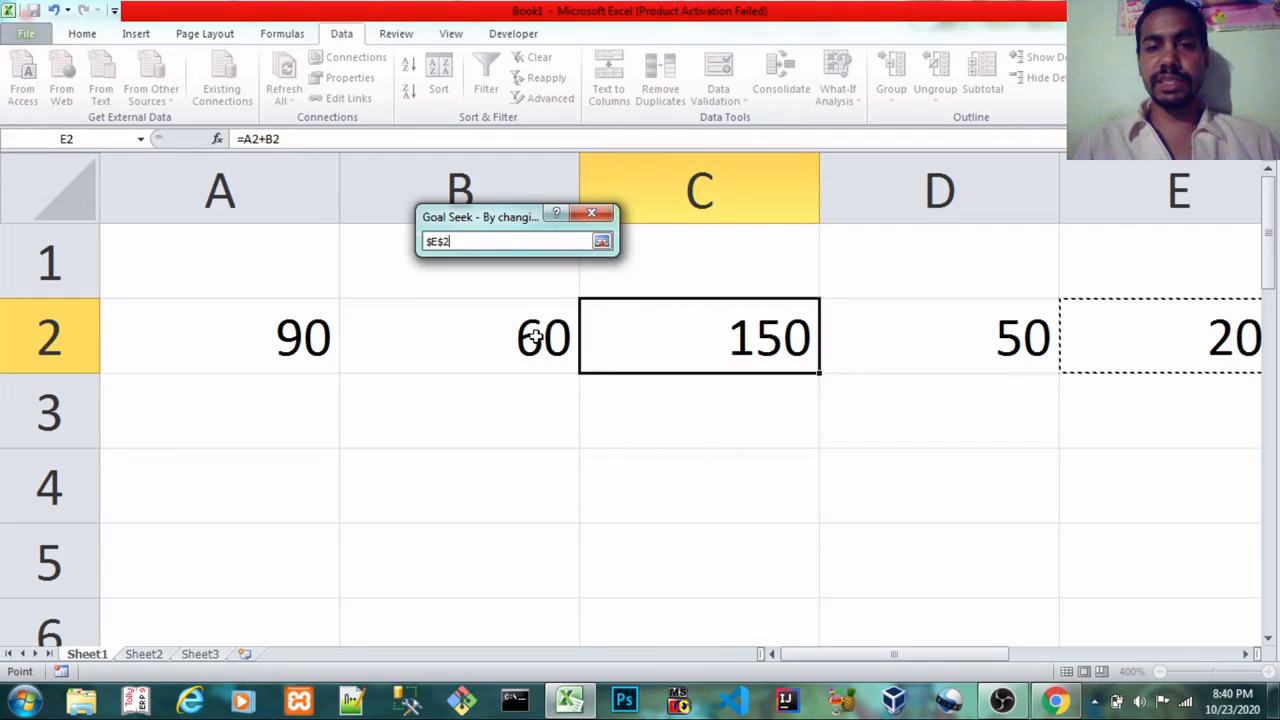
pyautogui.click(602, 243)
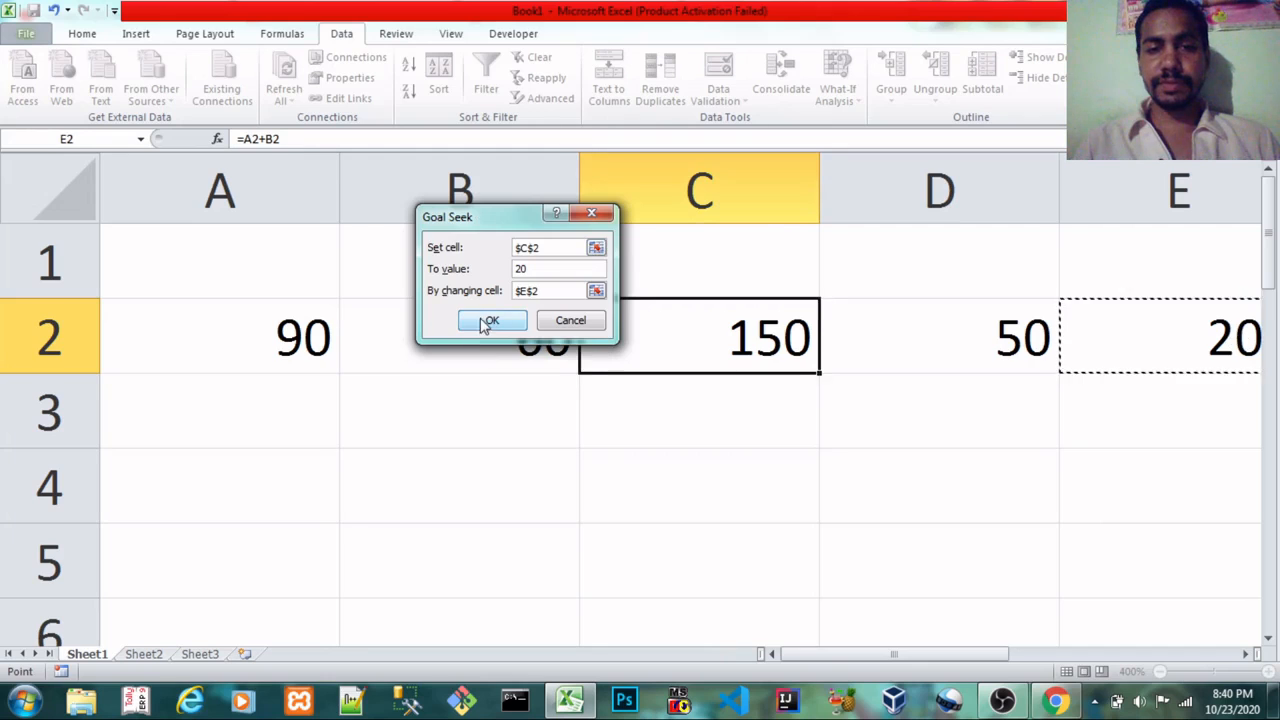
pyautogui.click(490, 320)
pyautogui.click(641, 397)
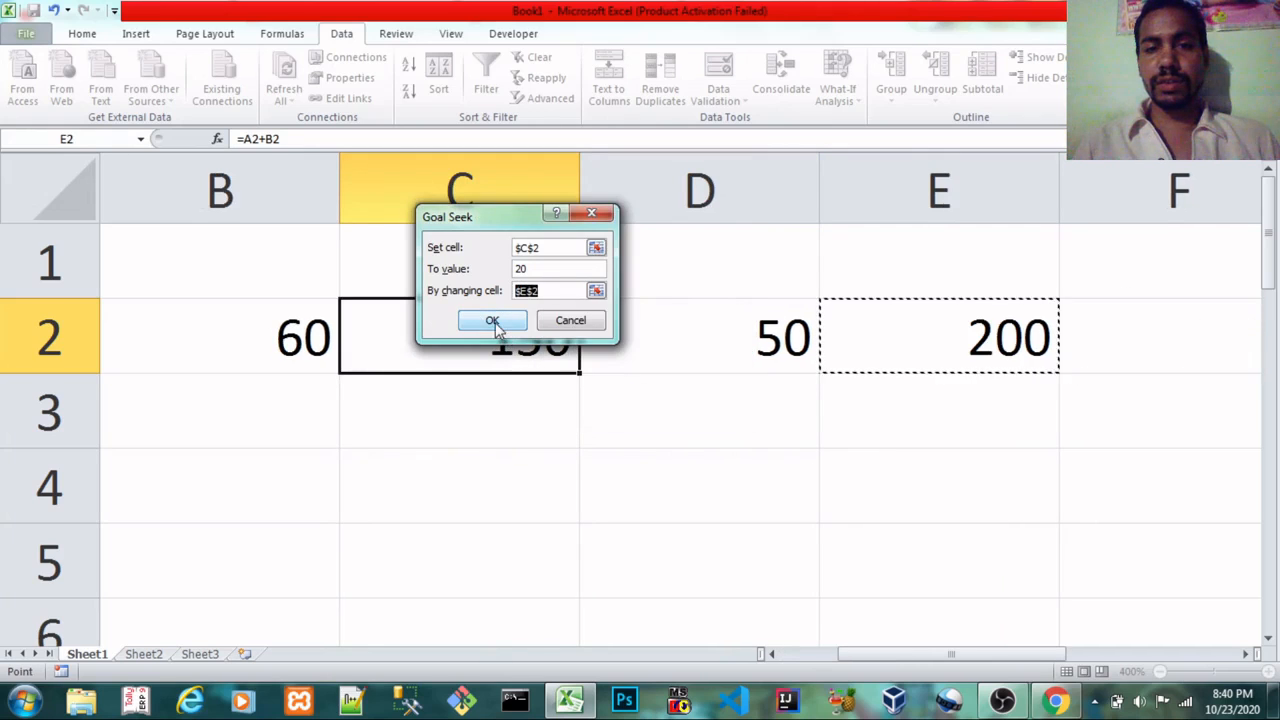
# Assign B2 as the changing cell, run the Goal Seek on C2 for a target of 20, and accept the solution
pyautogui.click(595, 290)
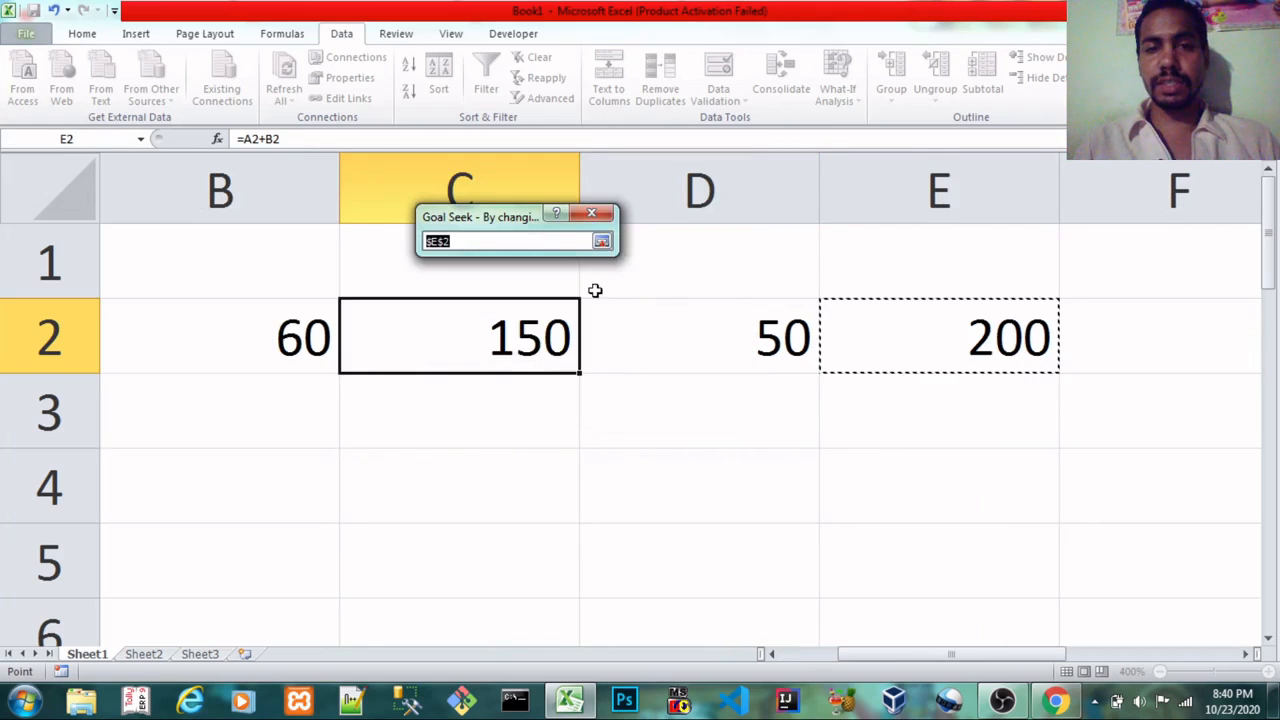
pyautogui.click(700, 356)
pyautogui.click(222, 346)
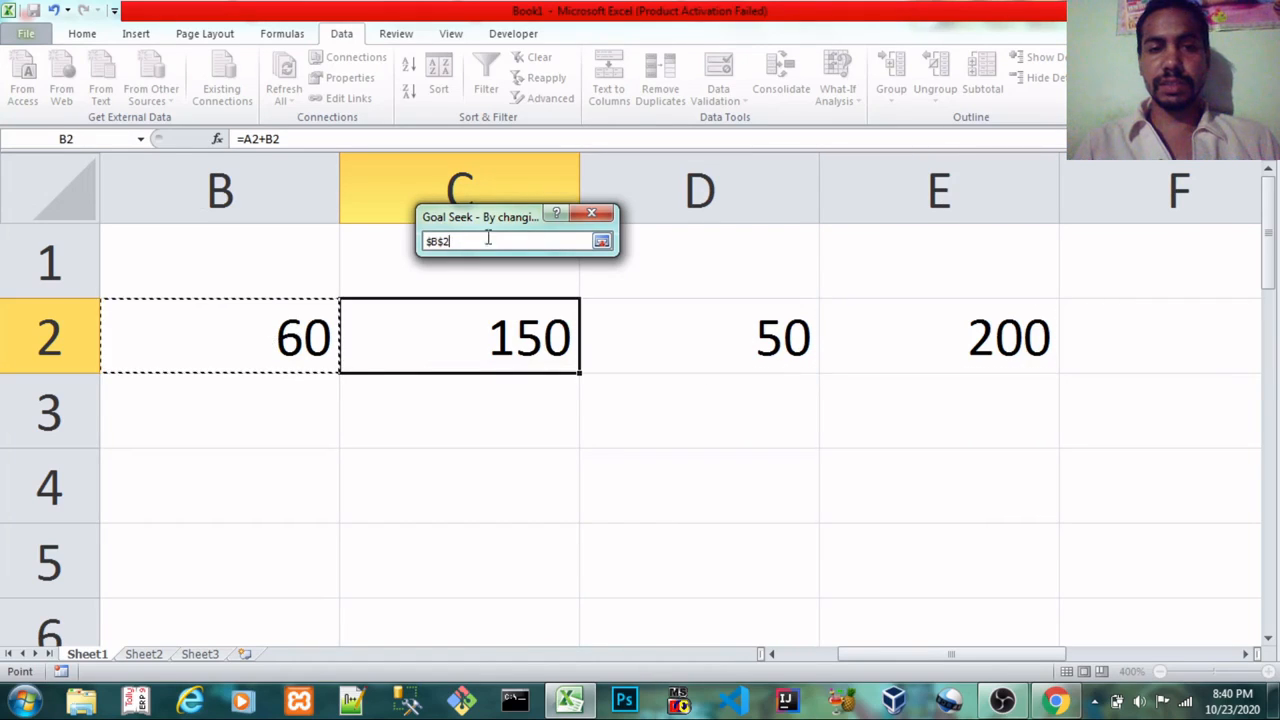
pyautogui.click(601, 242)
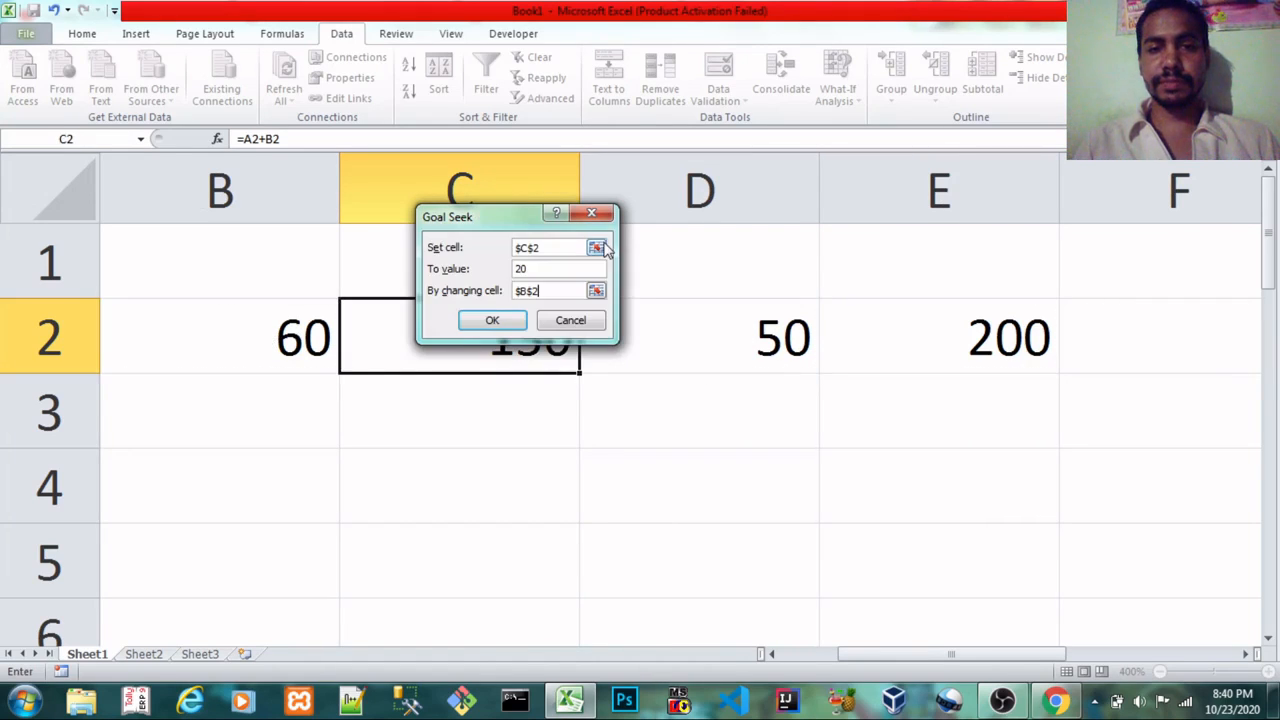
pyautogui.click(487, 318)
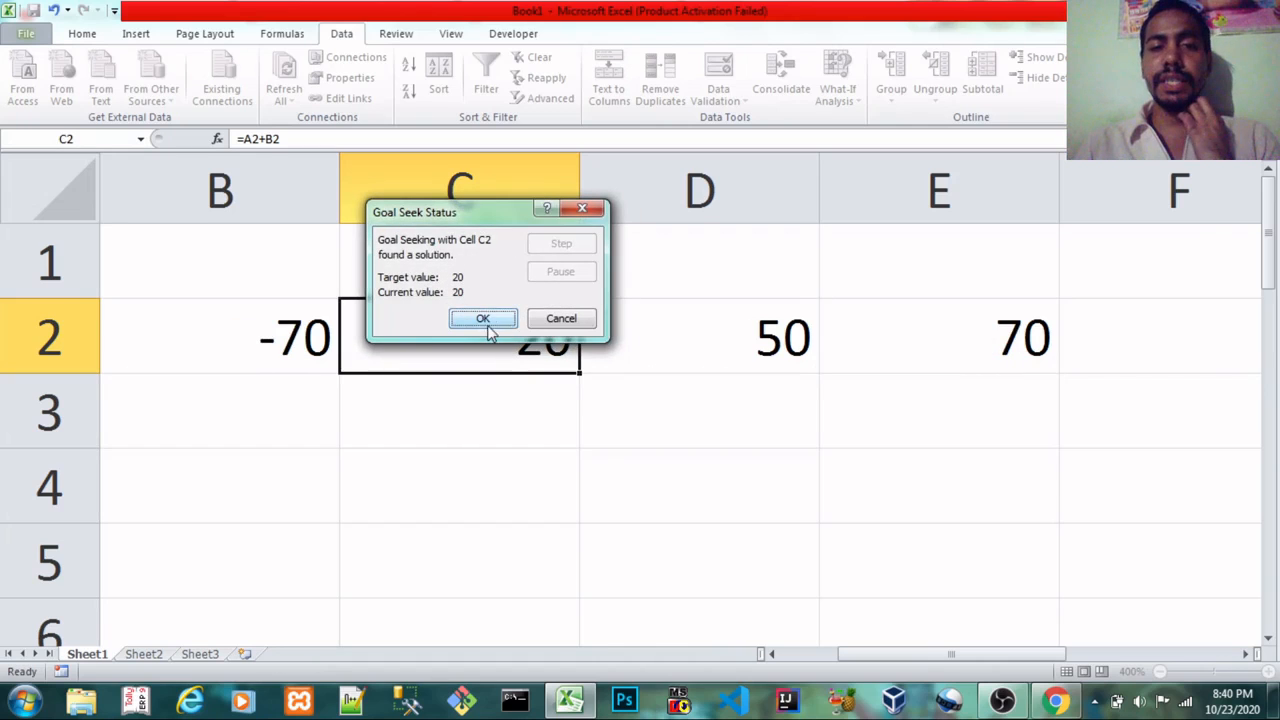
pyautogui.click(485, 319)
# Review A2, B2 and the sum in C2 to check the Goal Seek solution
pyautogui.press('Left')
pyautogui.press('Left')
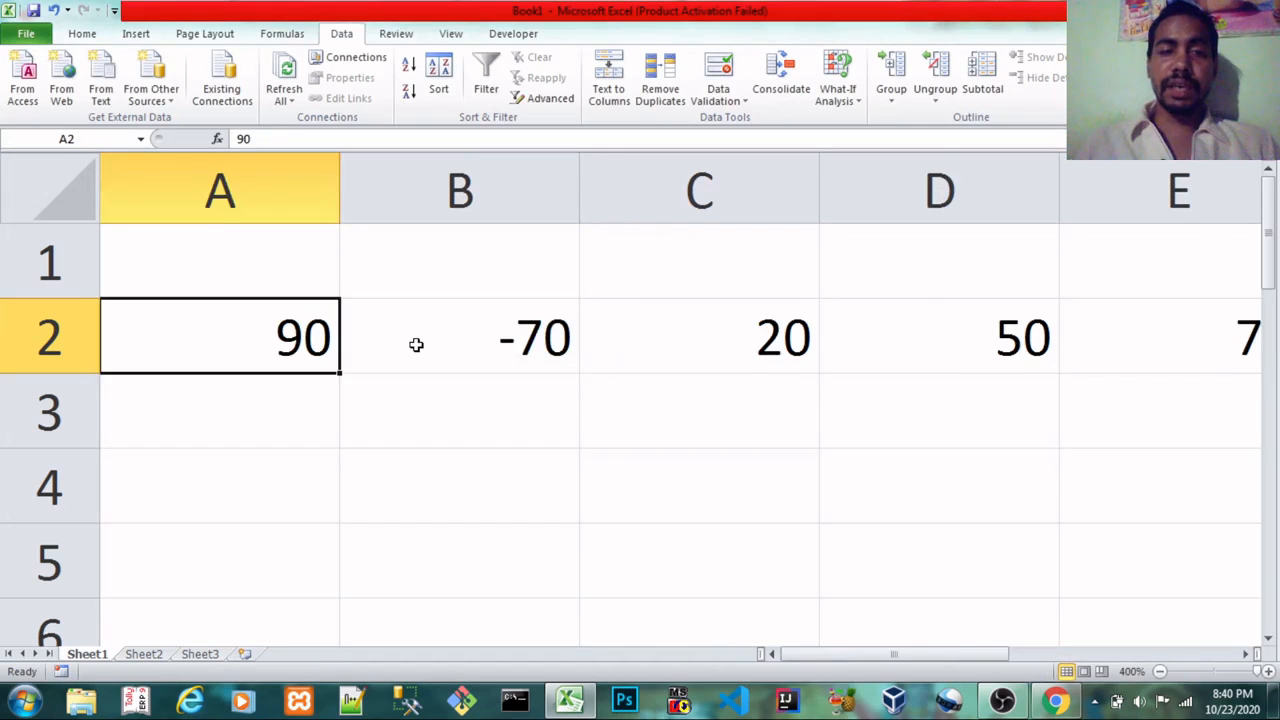
pyautogui.press('Right')
pyautogui.press('Right')
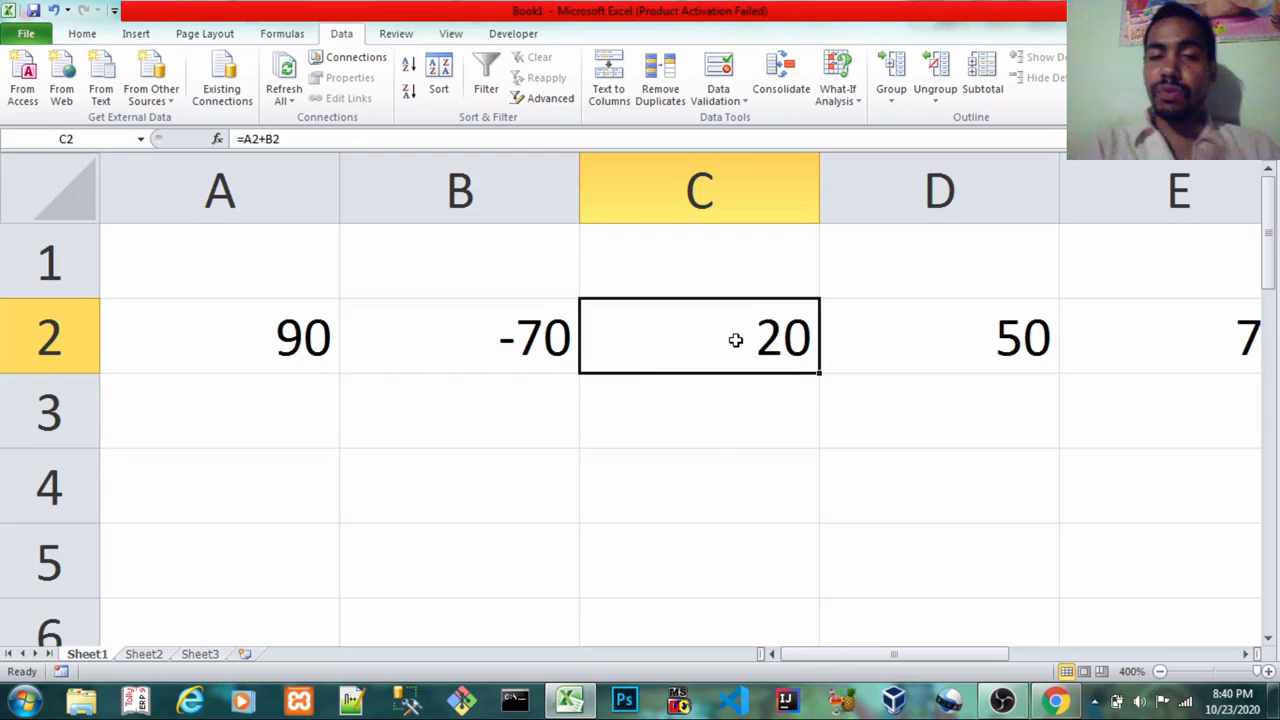
pyautogui.click(530, 342)
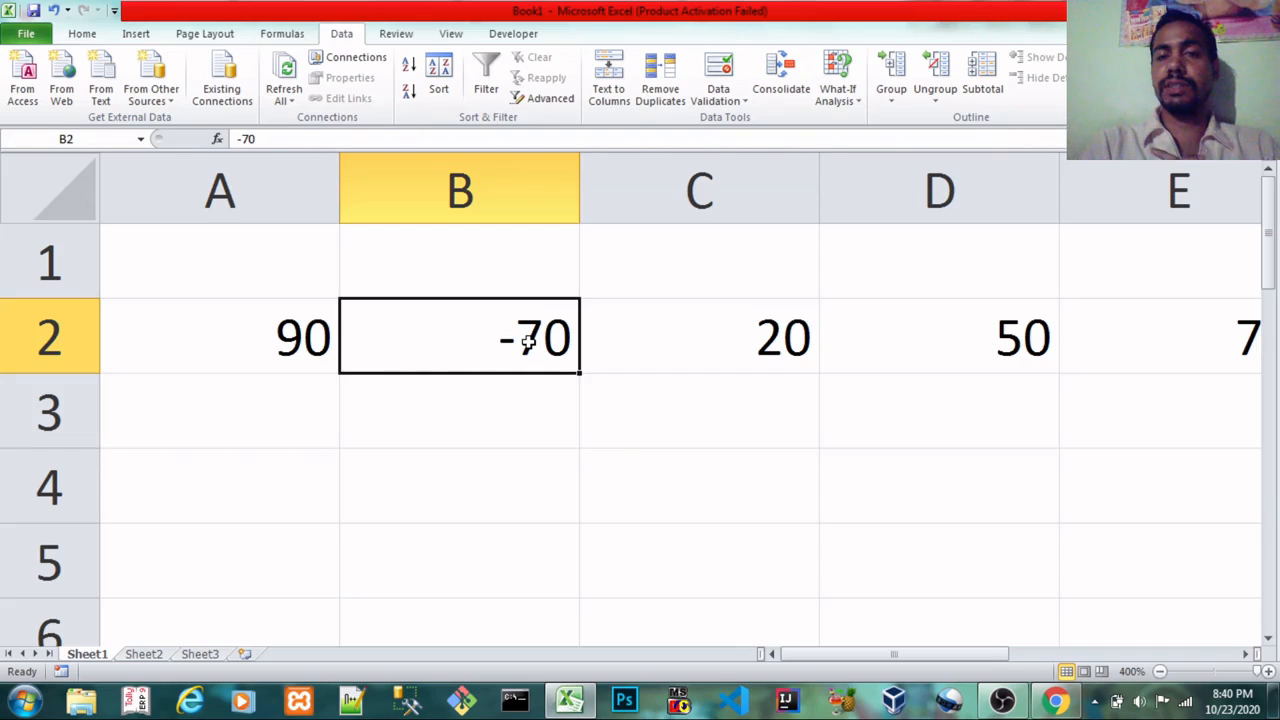
pyautogui.click(740, 355)
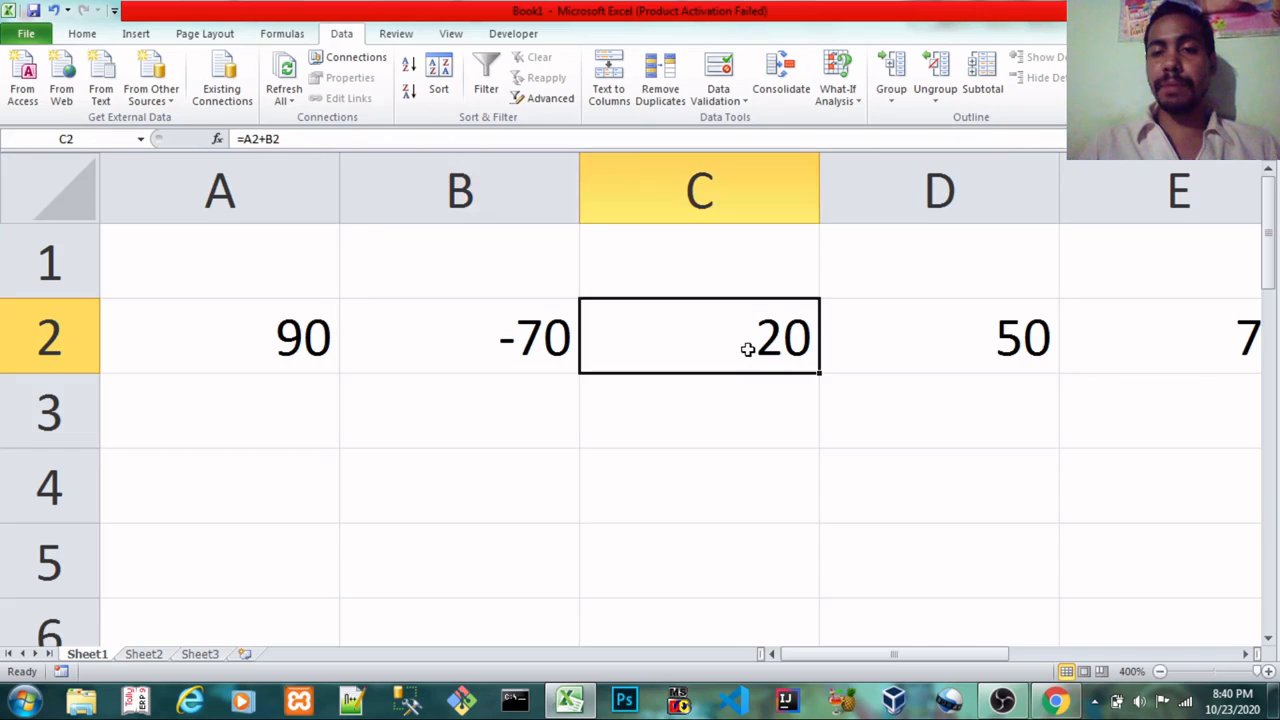
# Enter the original sum 150 in C3, below the C2 result
pyautogui.click(736, 438)
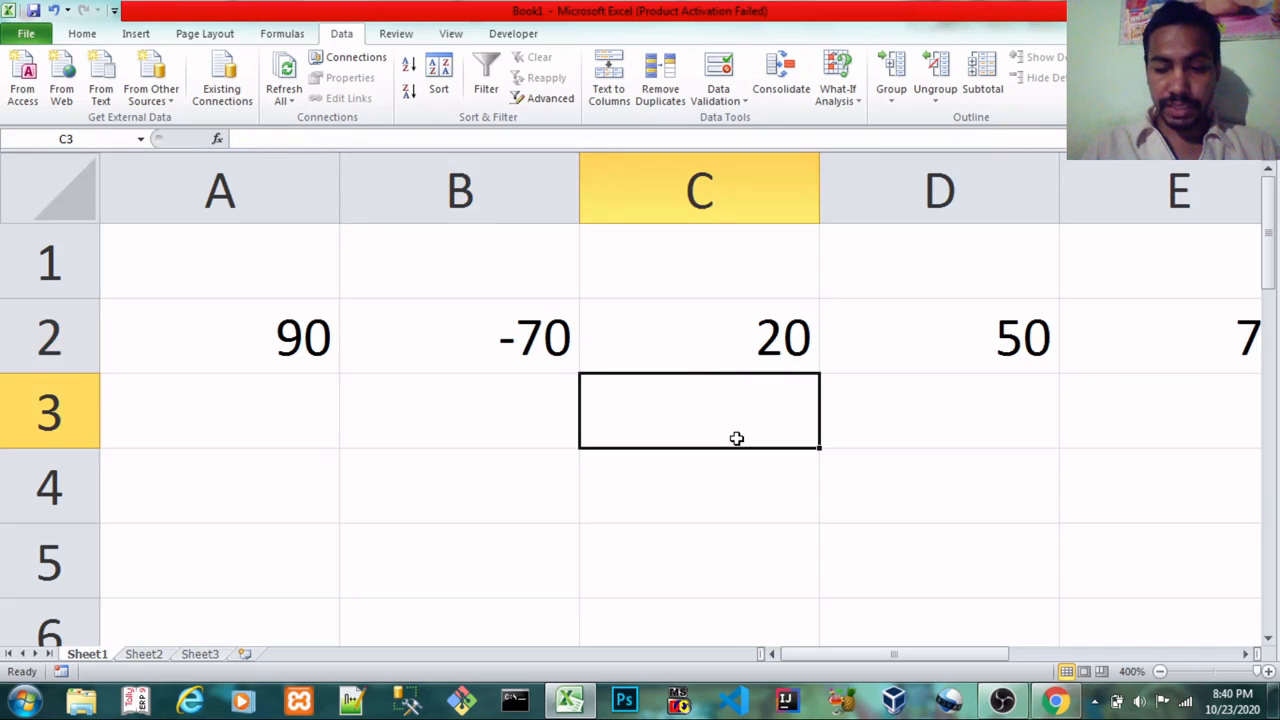
pyautogui.write('150')
pyautogui.press('Return')
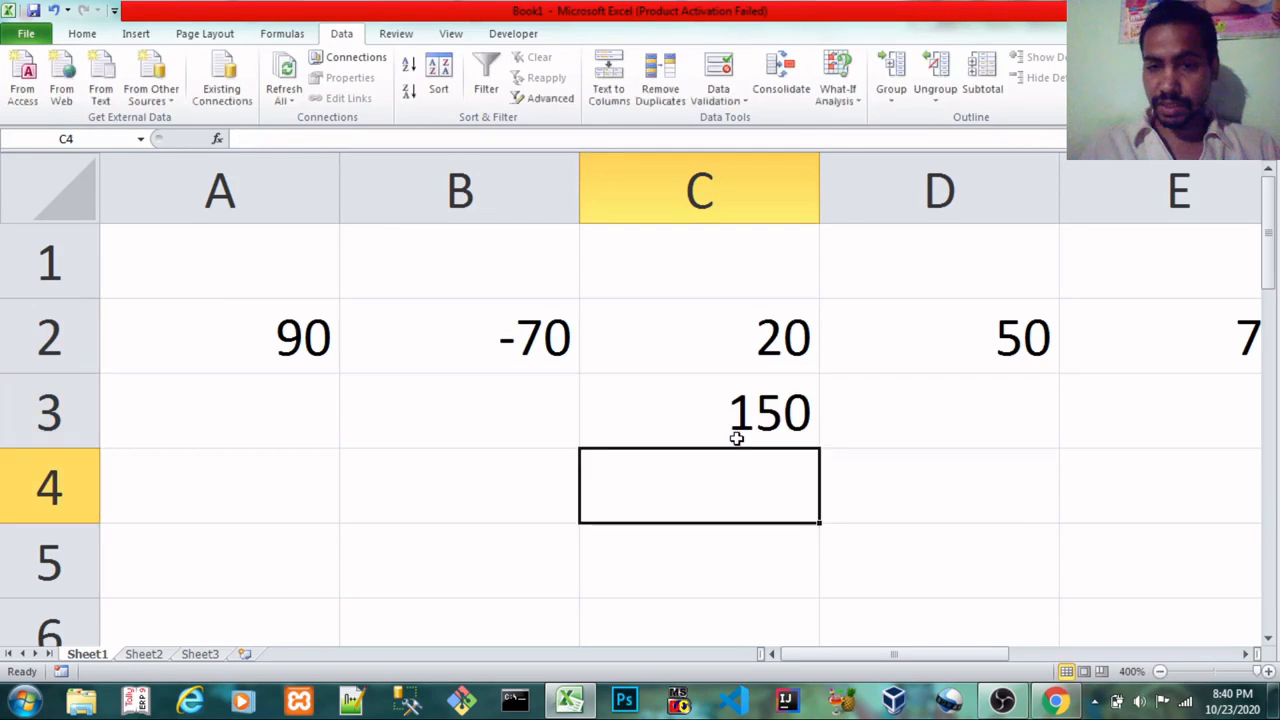
# Enter the original value 60 in B3 and revert its percentage format to a plain number
pyautogui.press('Left')
pyautogui.press('Up')
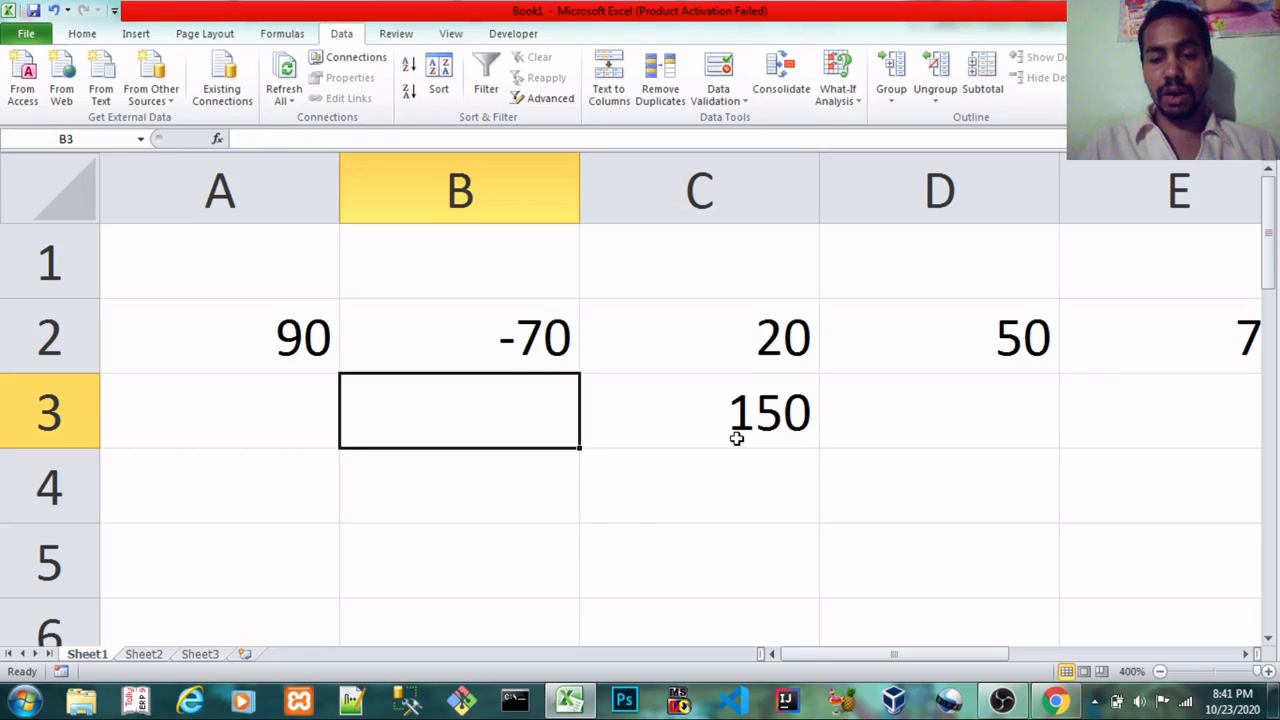
pyautogui.write('60%')
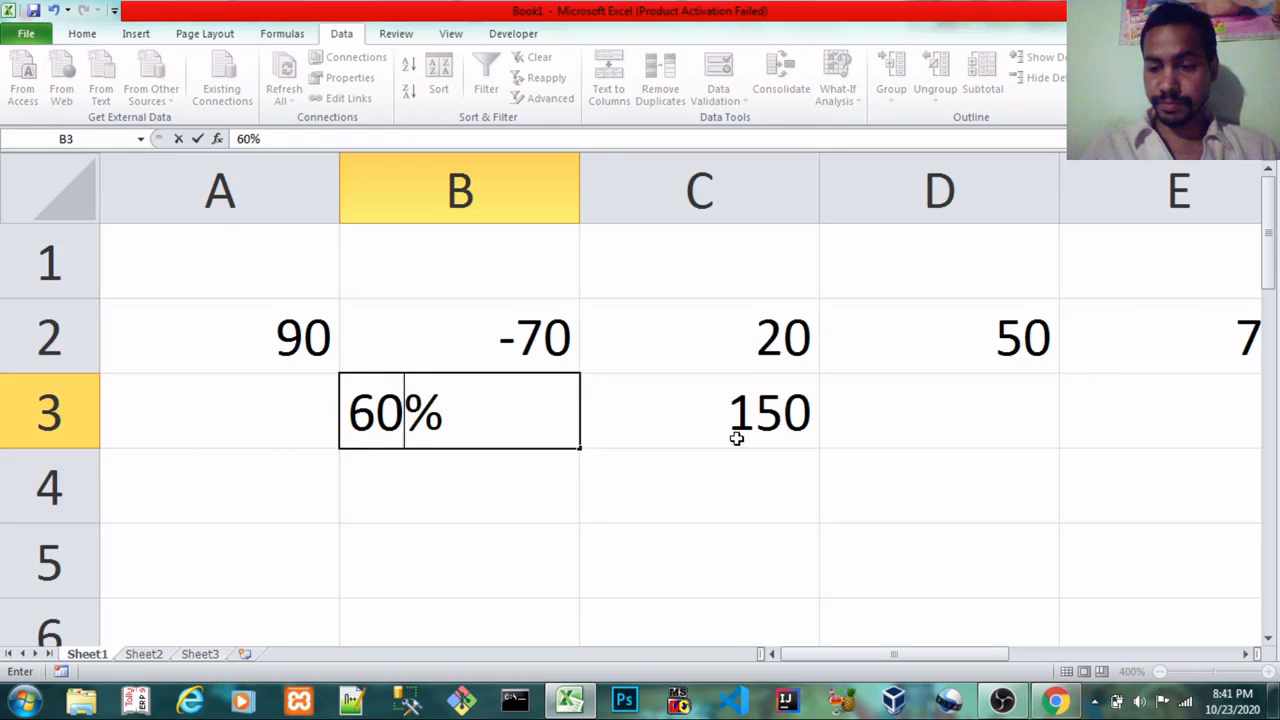
pyautogui.press('BackSpace')
pyautogui.press('Return')
pyautogui.press('Up')
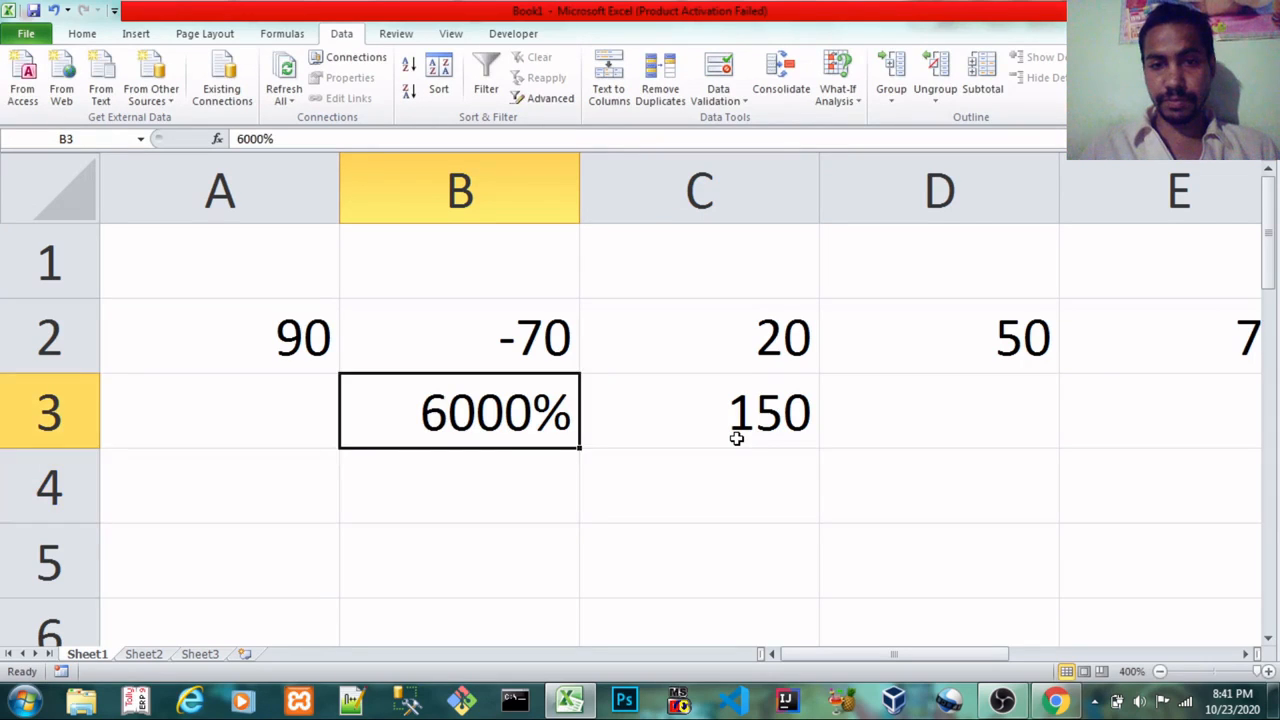
pyautogui.click(88, 36)
pyautogui.hotkey('ctrl', 'z')
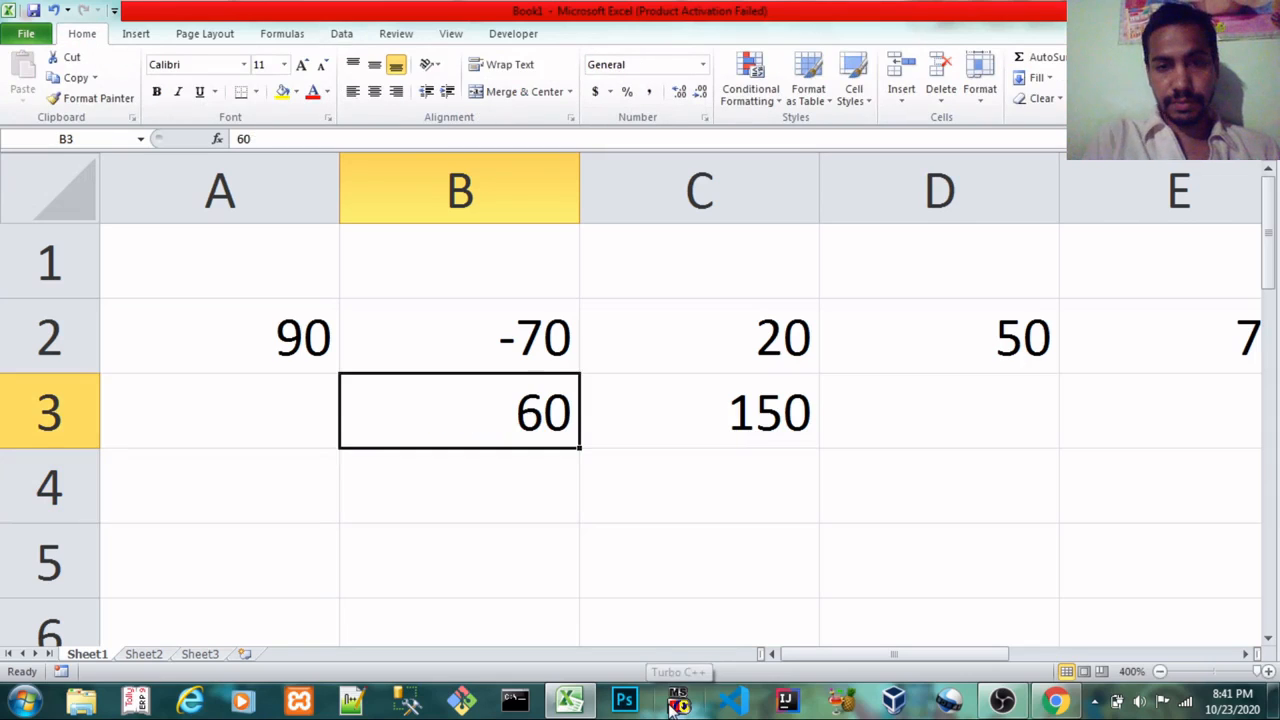
# Fill A3 with the value from A2 and compare the original row 3 values with the row 2 solution
pyautogui.press('Left')
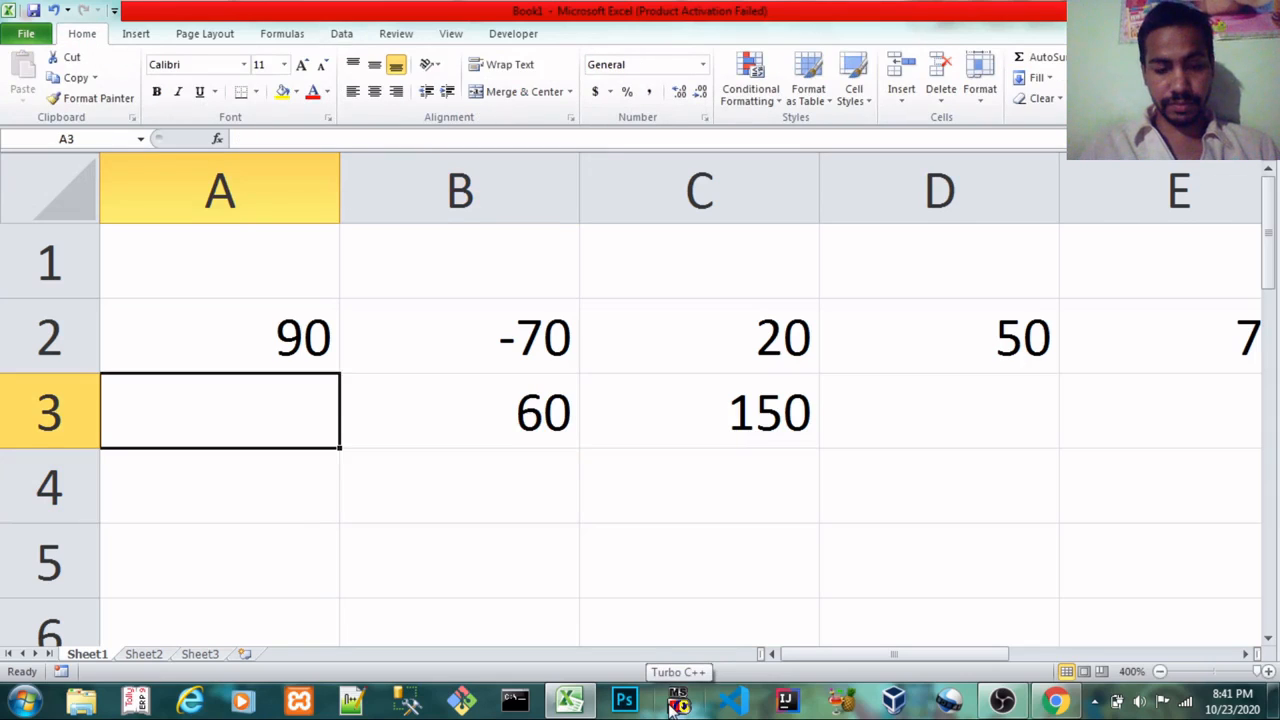
pyautogui.hotkey('ctrl', 'd')
pyautogui.hotkey('shift', 'Right')
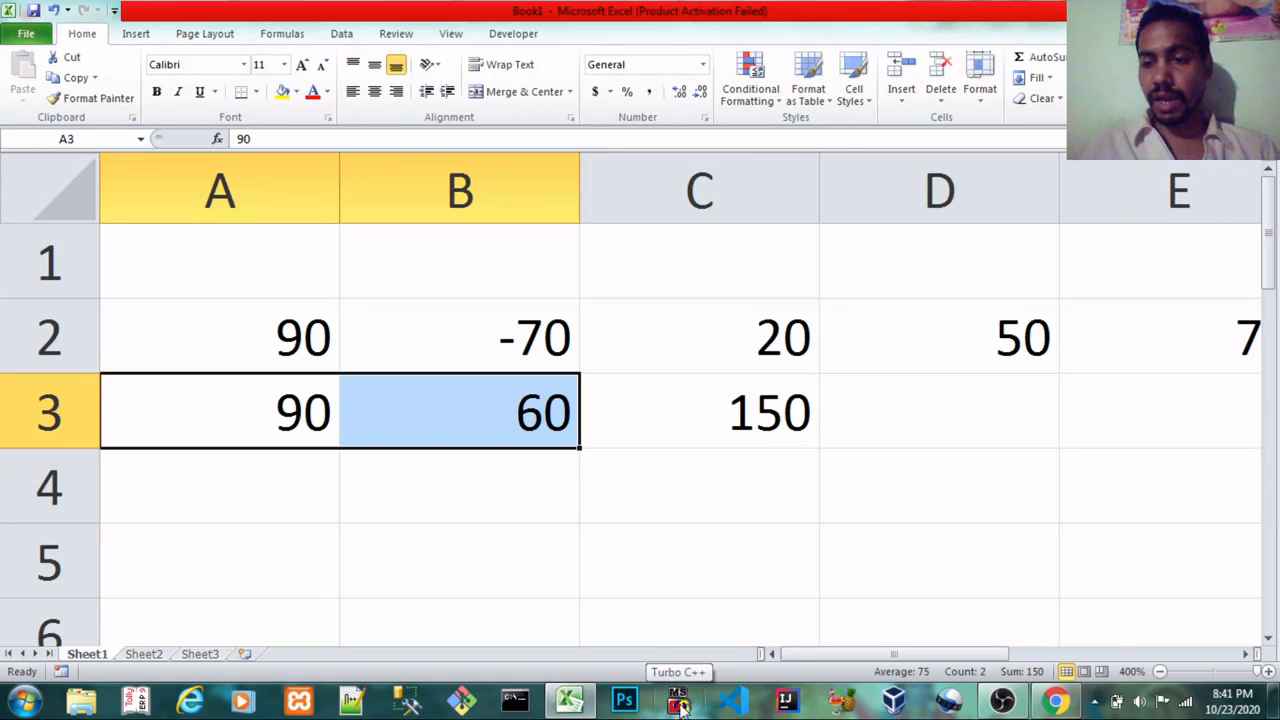
pyautogui.click(768, 405)
pyautogui.moveTo(284, 336); pyautogui.dragTo(490, 341)
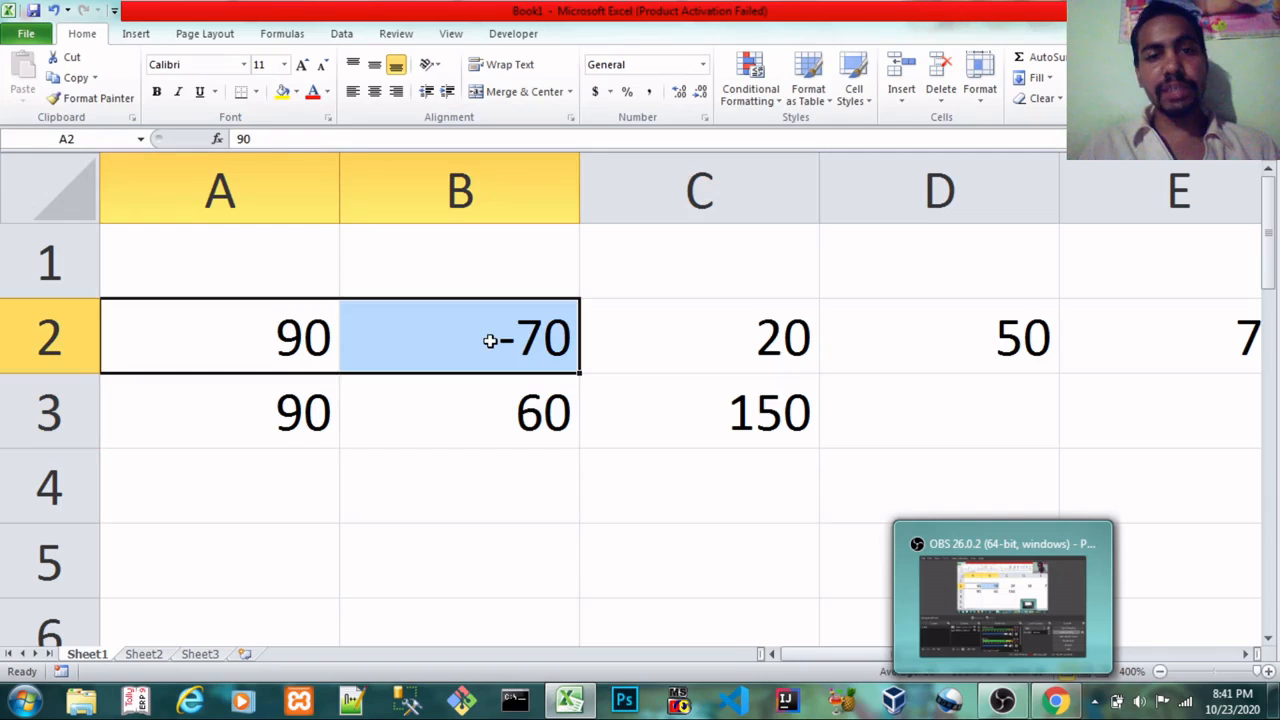
pyautogui.click(803, 338)
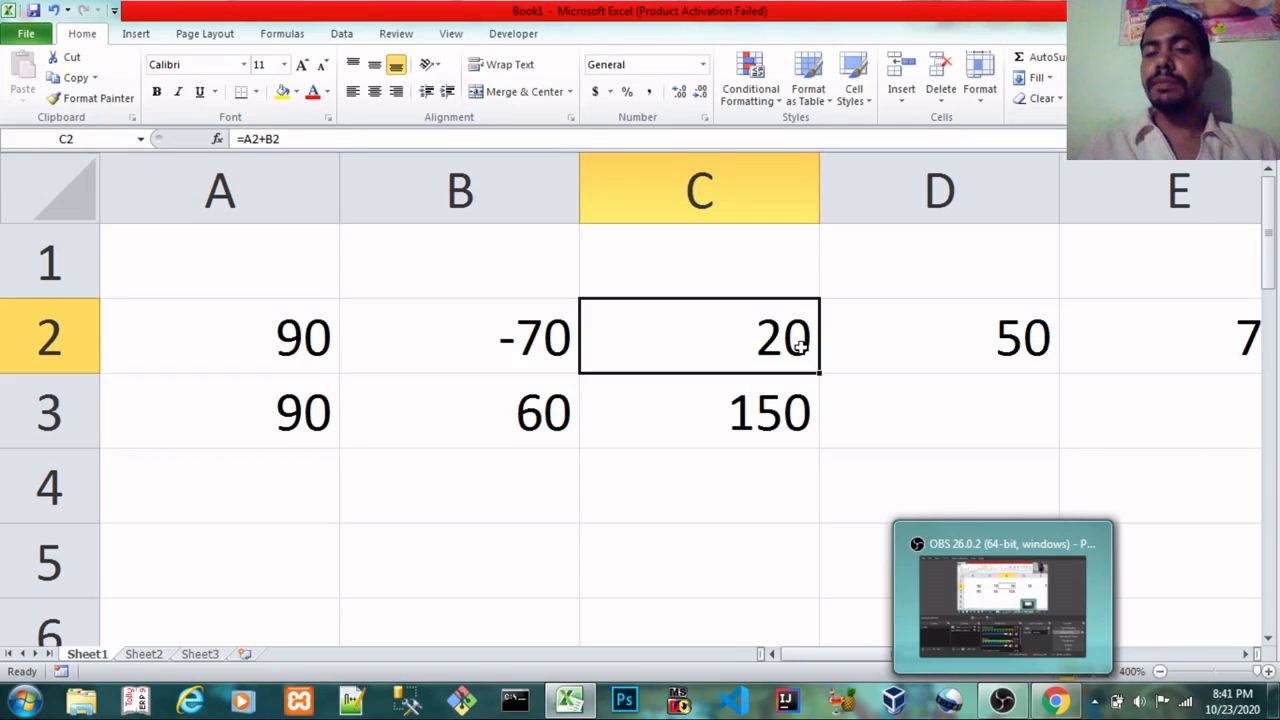
# Select the empty cells A1:C1 above the two rows of values
pyautogui.press('Up')
pyautogui.press('Home')
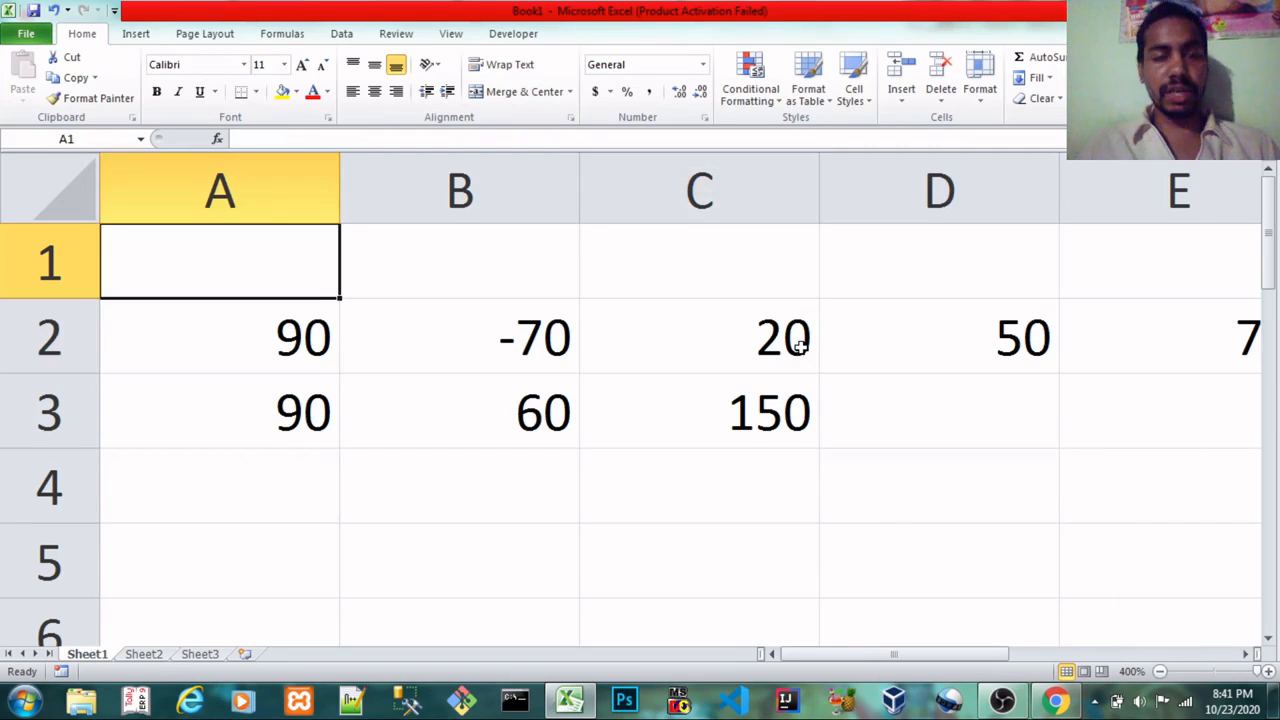
pyautogui.hotkey('shift', 'Right')
pyautogui.hotkey('shift', 'Right')
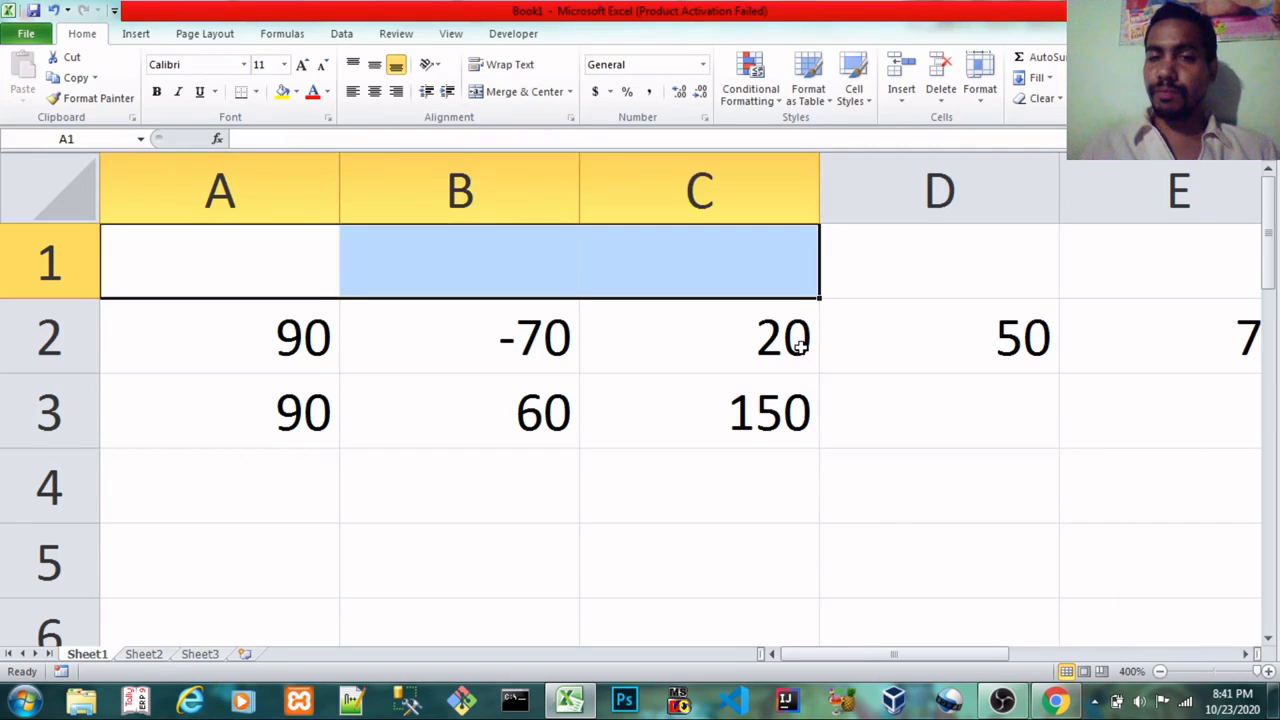